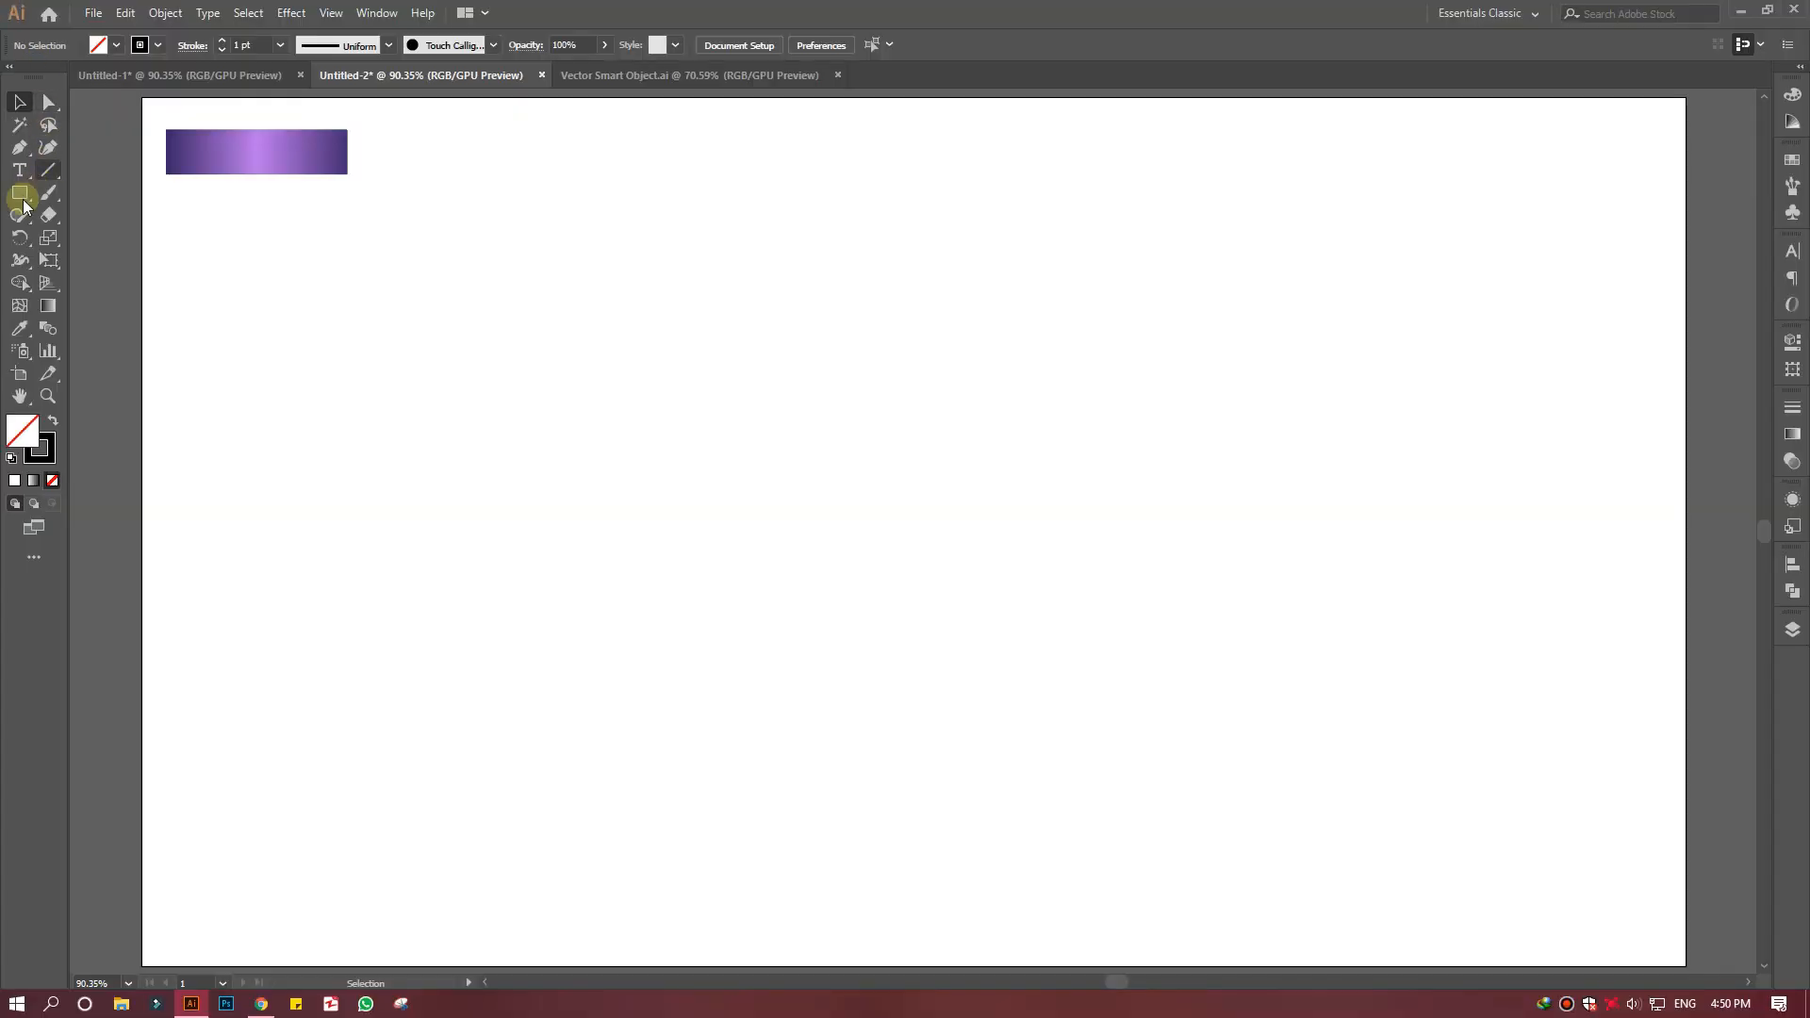
Draw a rectangle about 100 × 375 px and move its two left corner anchors vertically inward to form a trapezoid
left_click_drag(748, 479, 868, 930)
left_click_drag(808, 705, 711, 490)
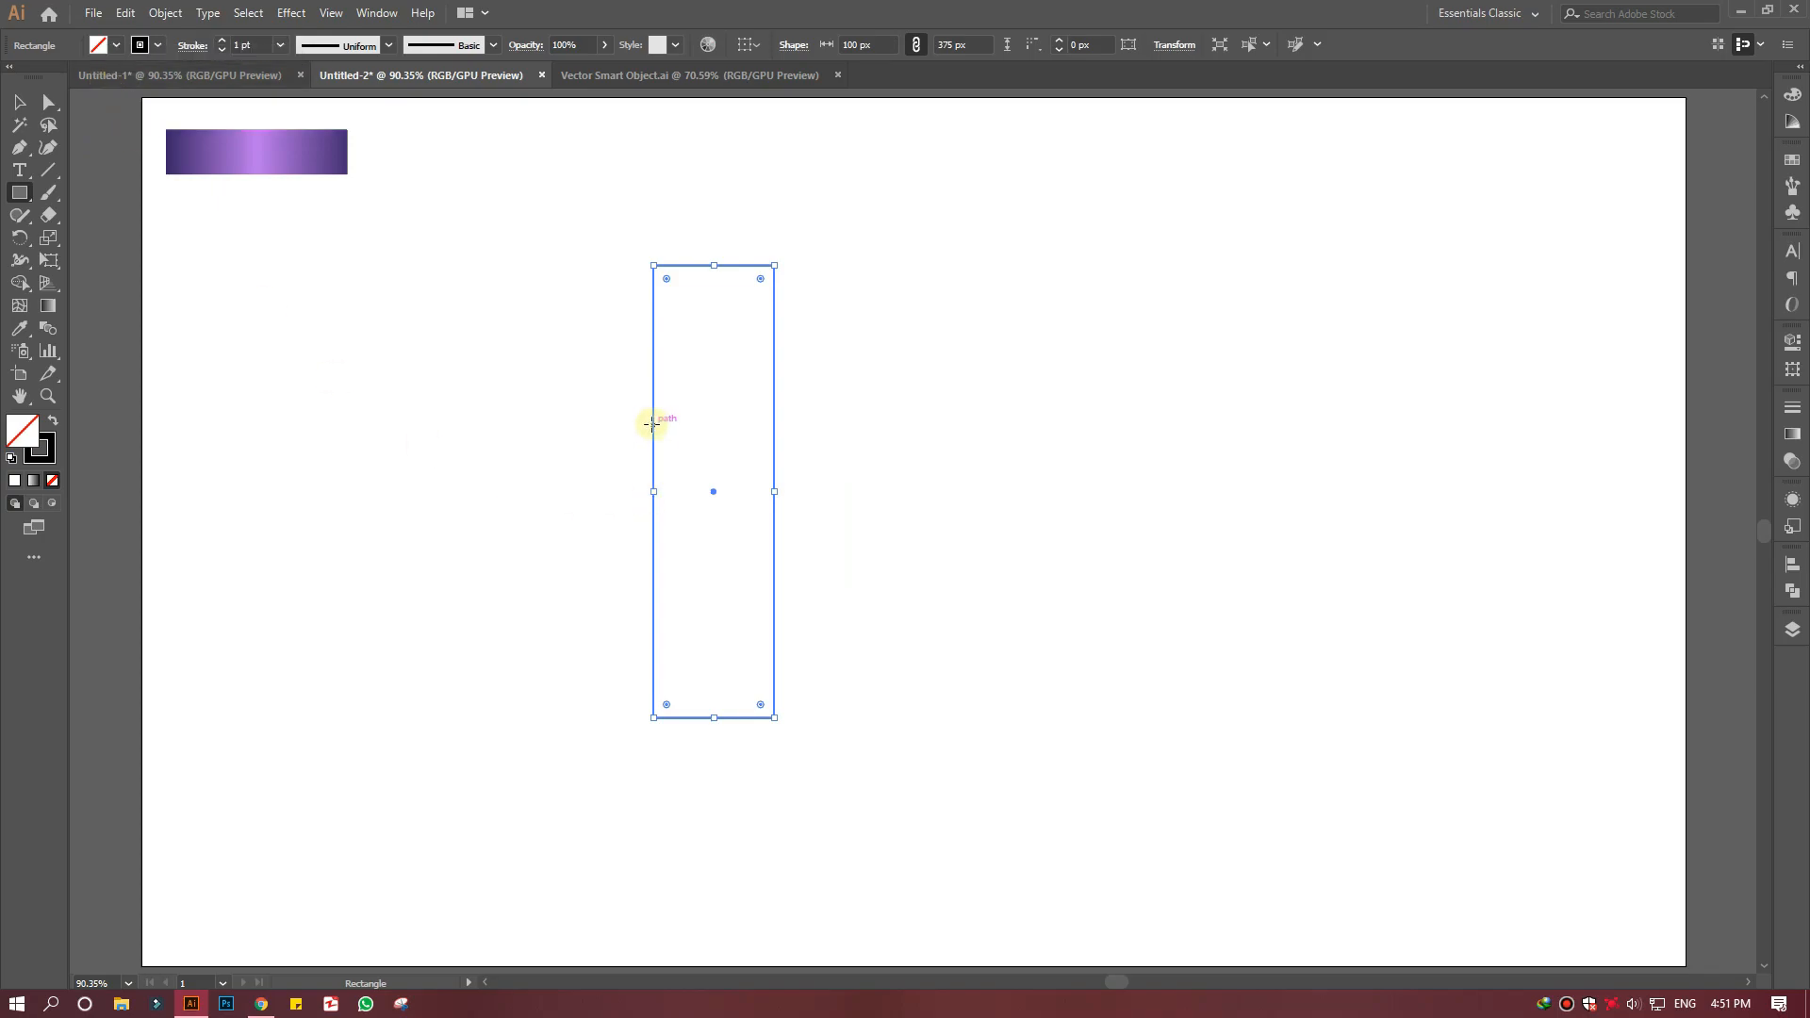
left_click(49, 102)
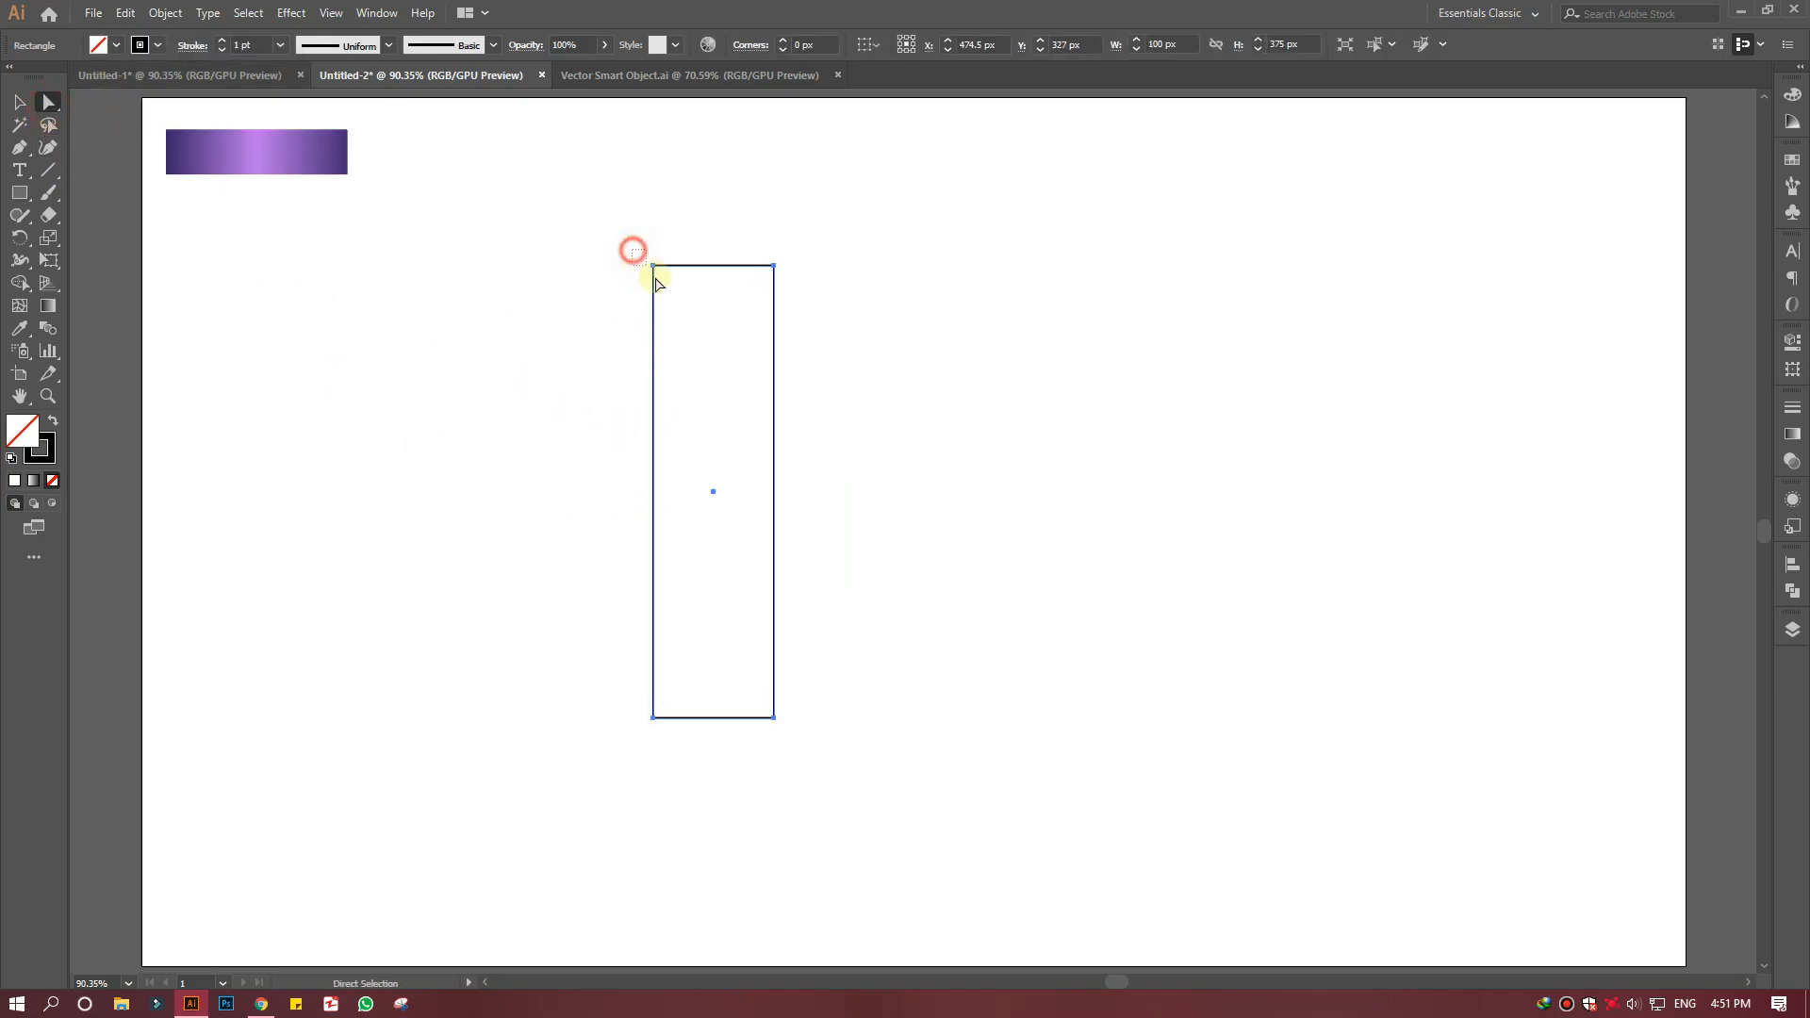
left_click_drag(657, 283, 652, 411)
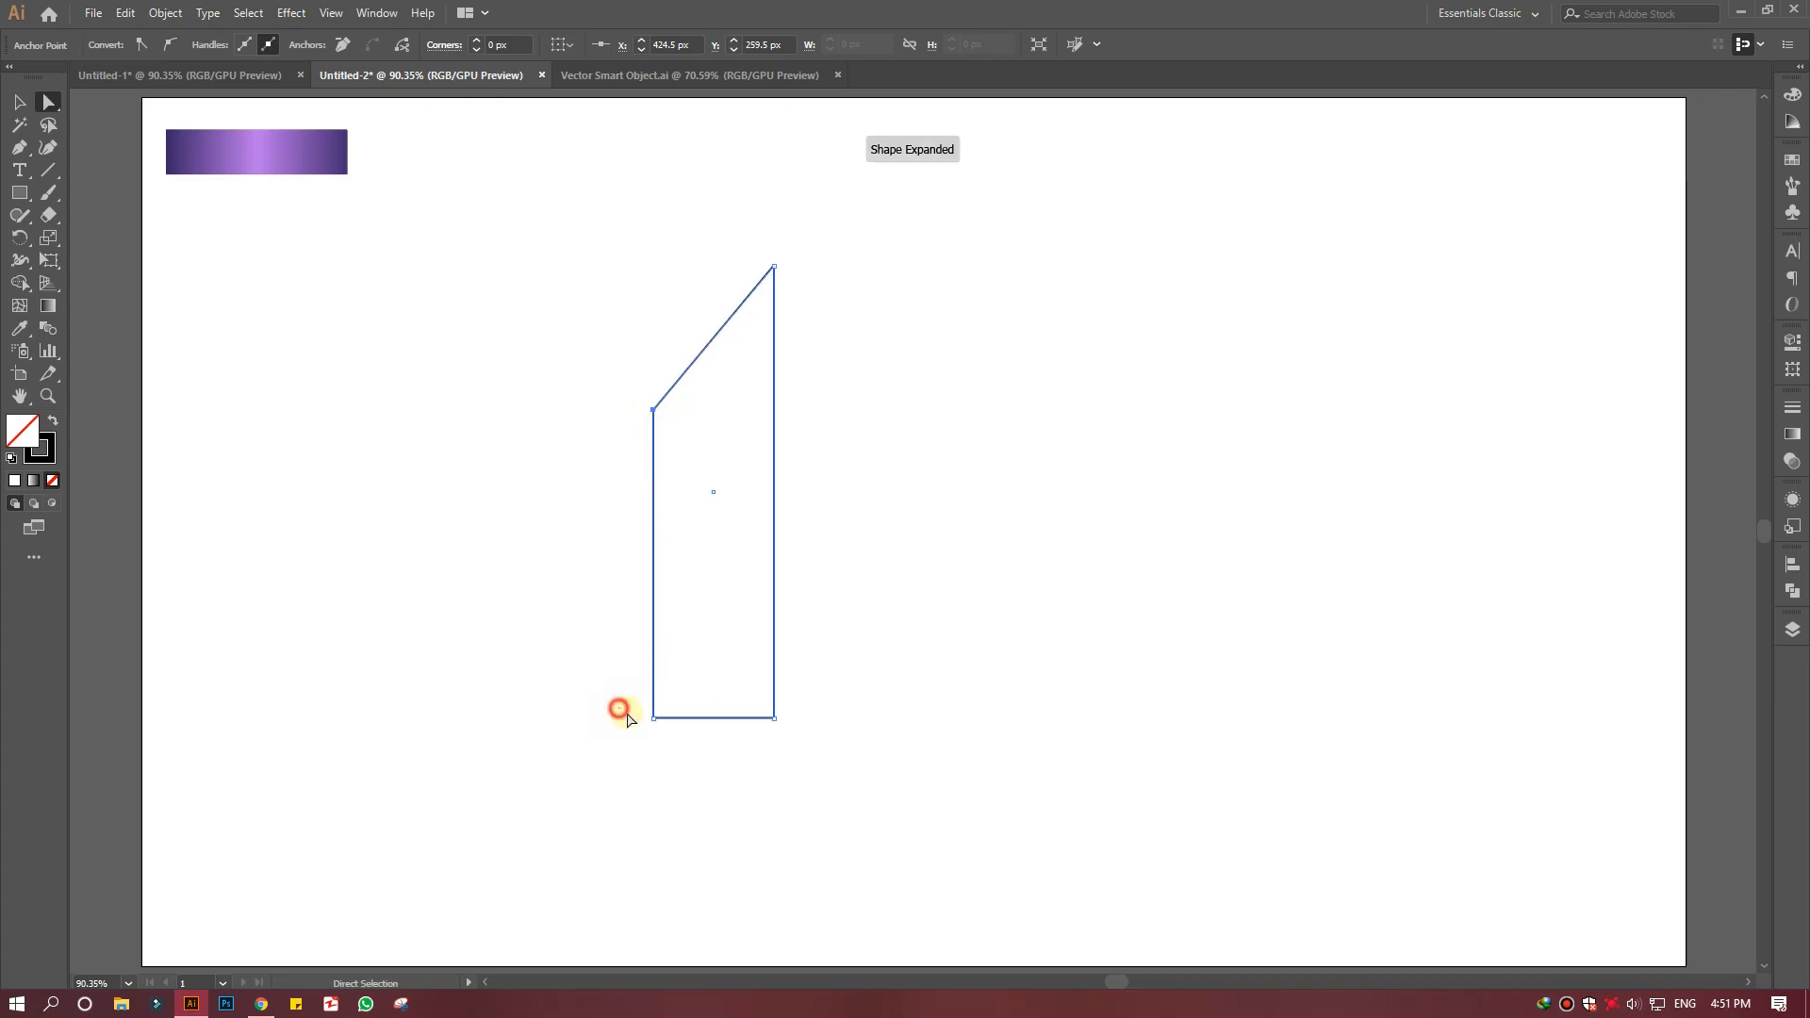
left_click(653, 719)
left_click_drag(654, 719, 654, 572)
left_click(582, 482)
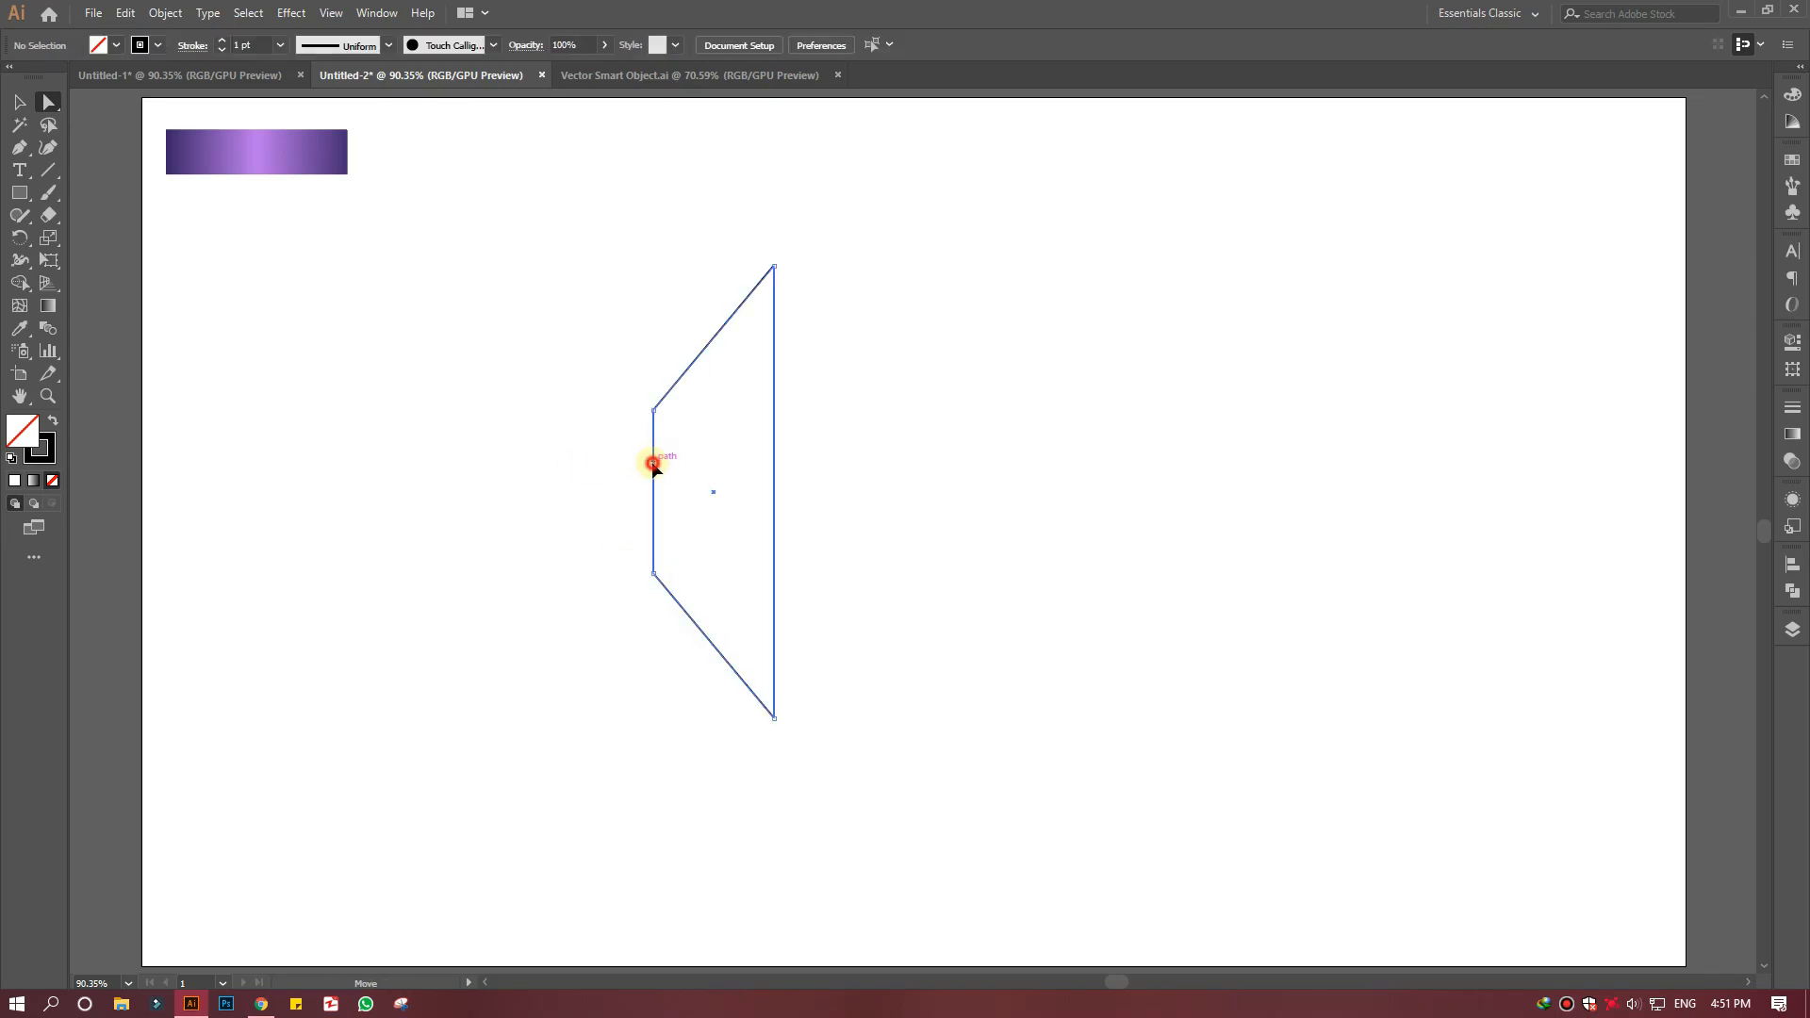
Shift the trapezoid's short left edge inward to make it about 80 px wide, and swap its stroke and fill for solid black
left_click_drag(651, 465, 679, 465)
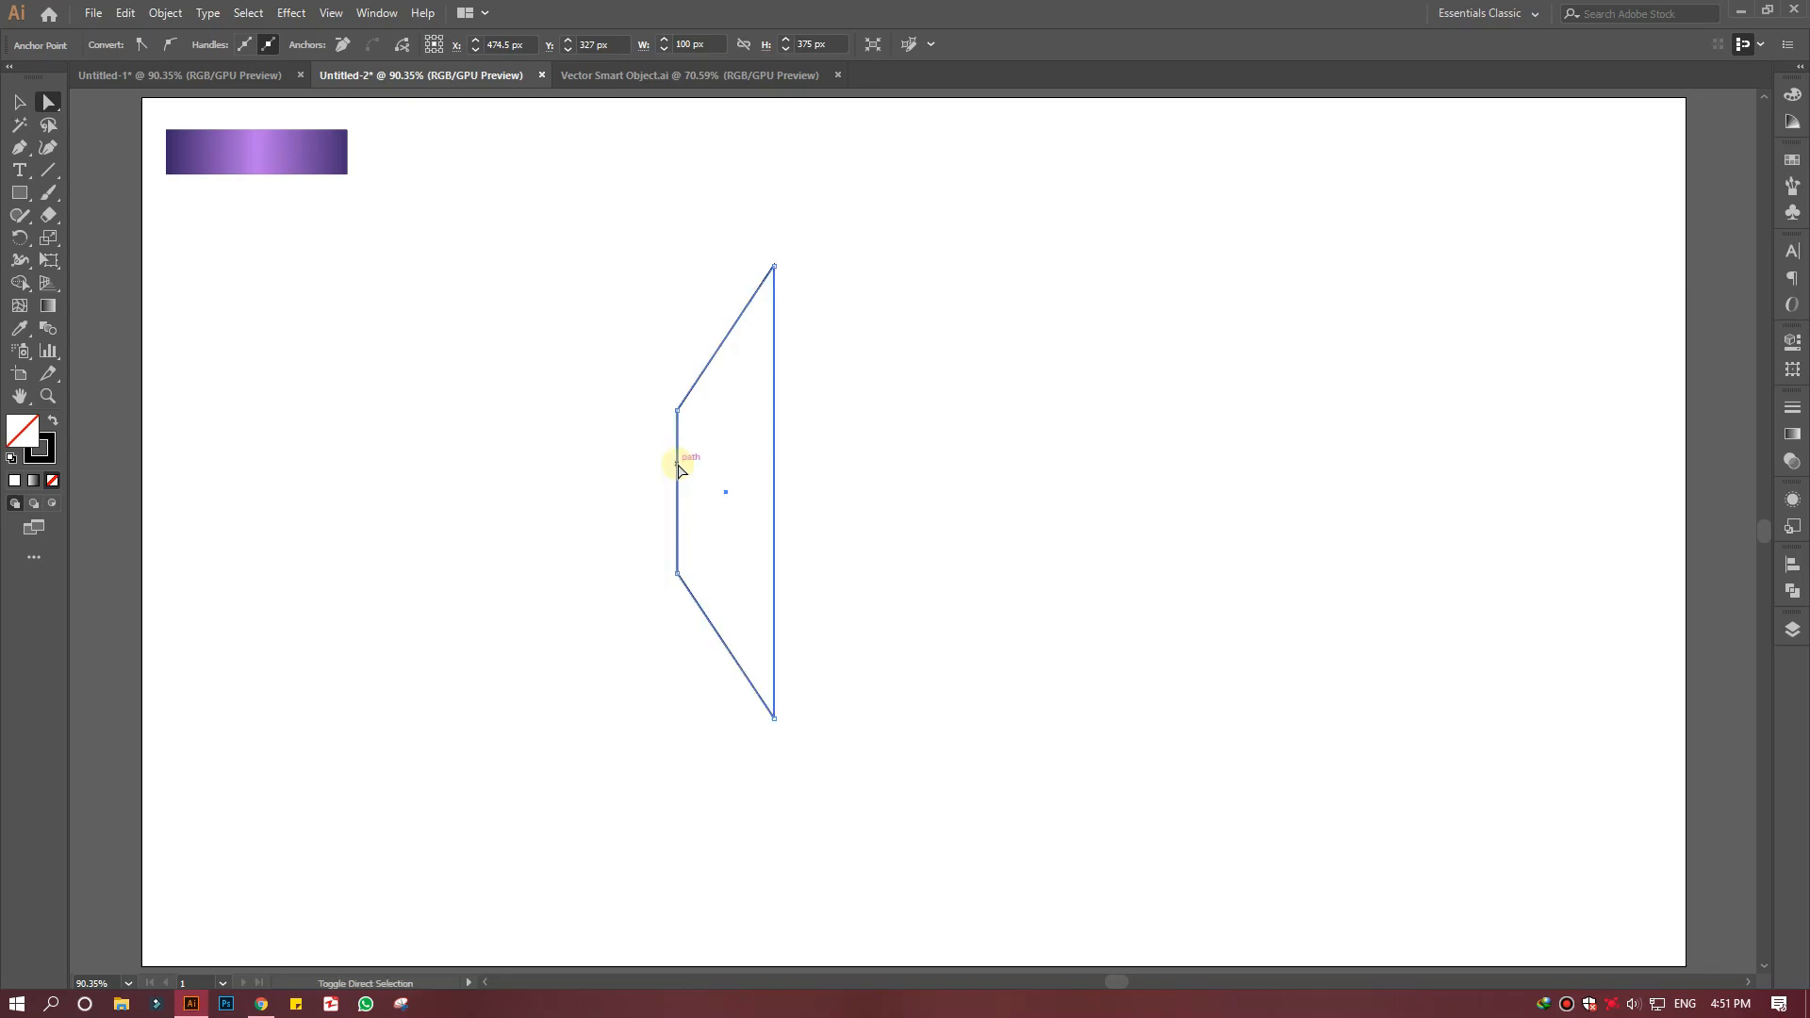
left_click(614, 416)
left_click_drag(608, 379, 830, 579)
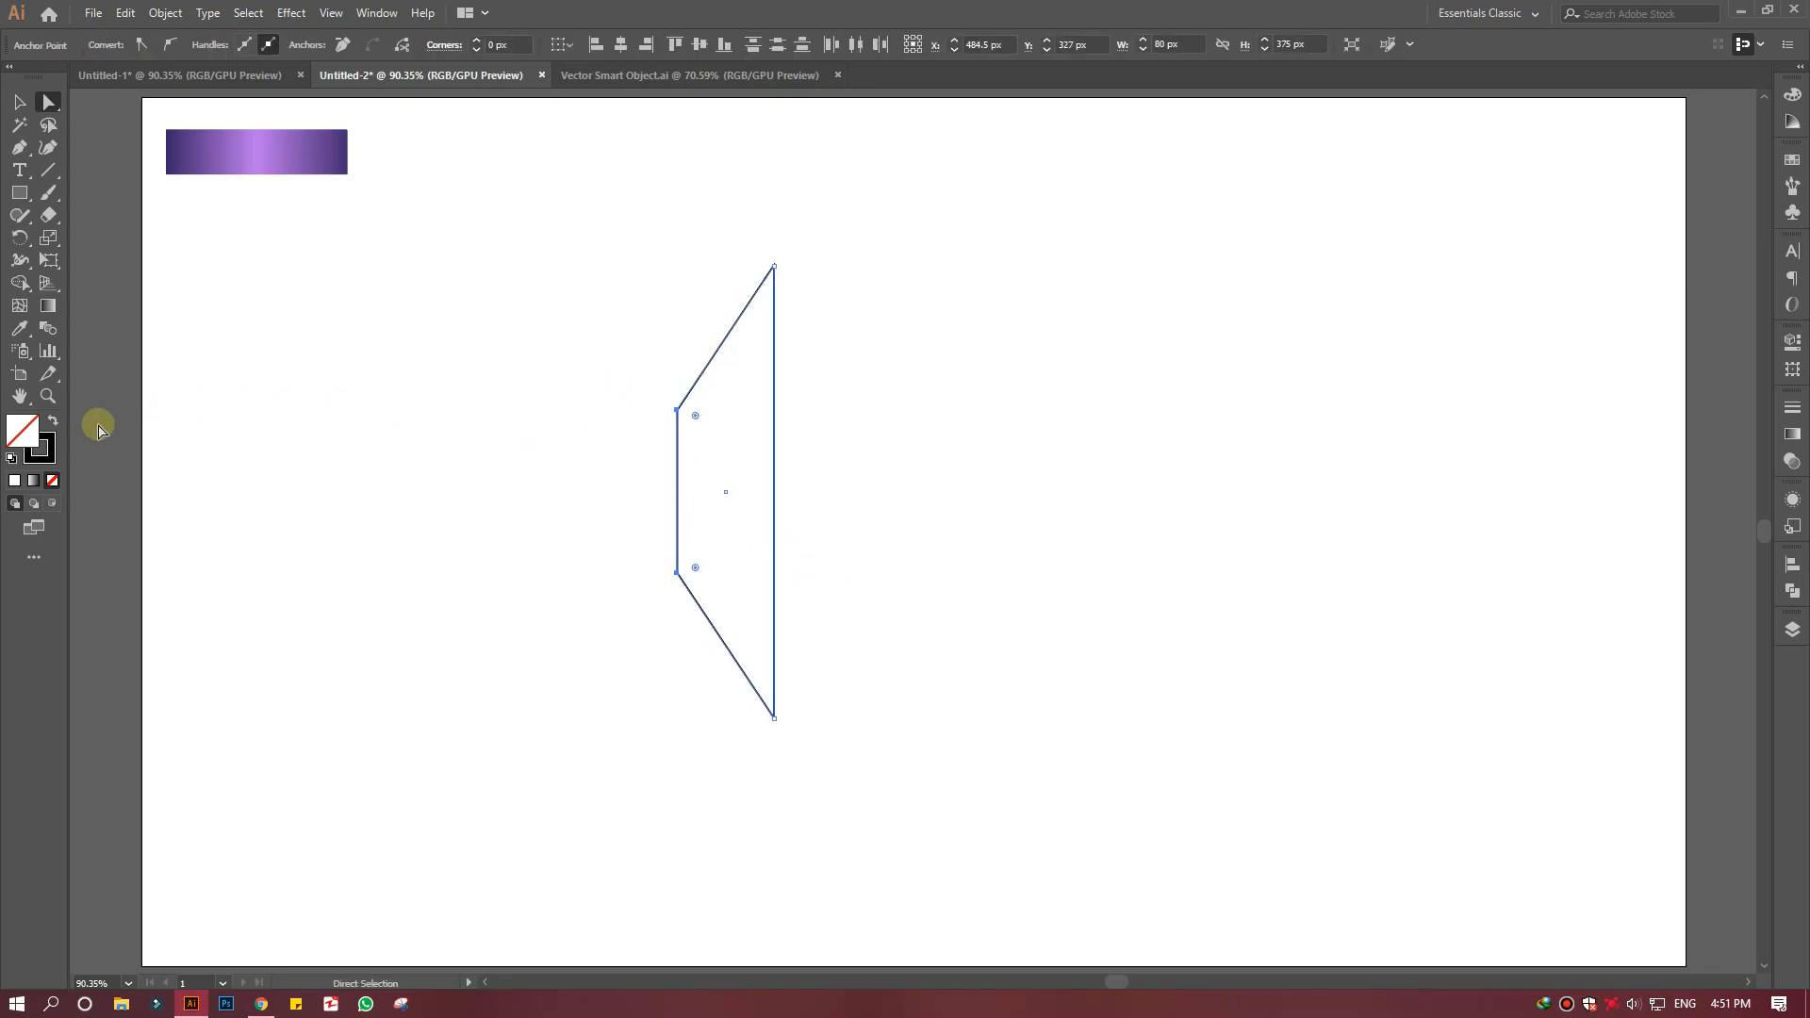
left_click(53, 424)
left_click(335, 502)
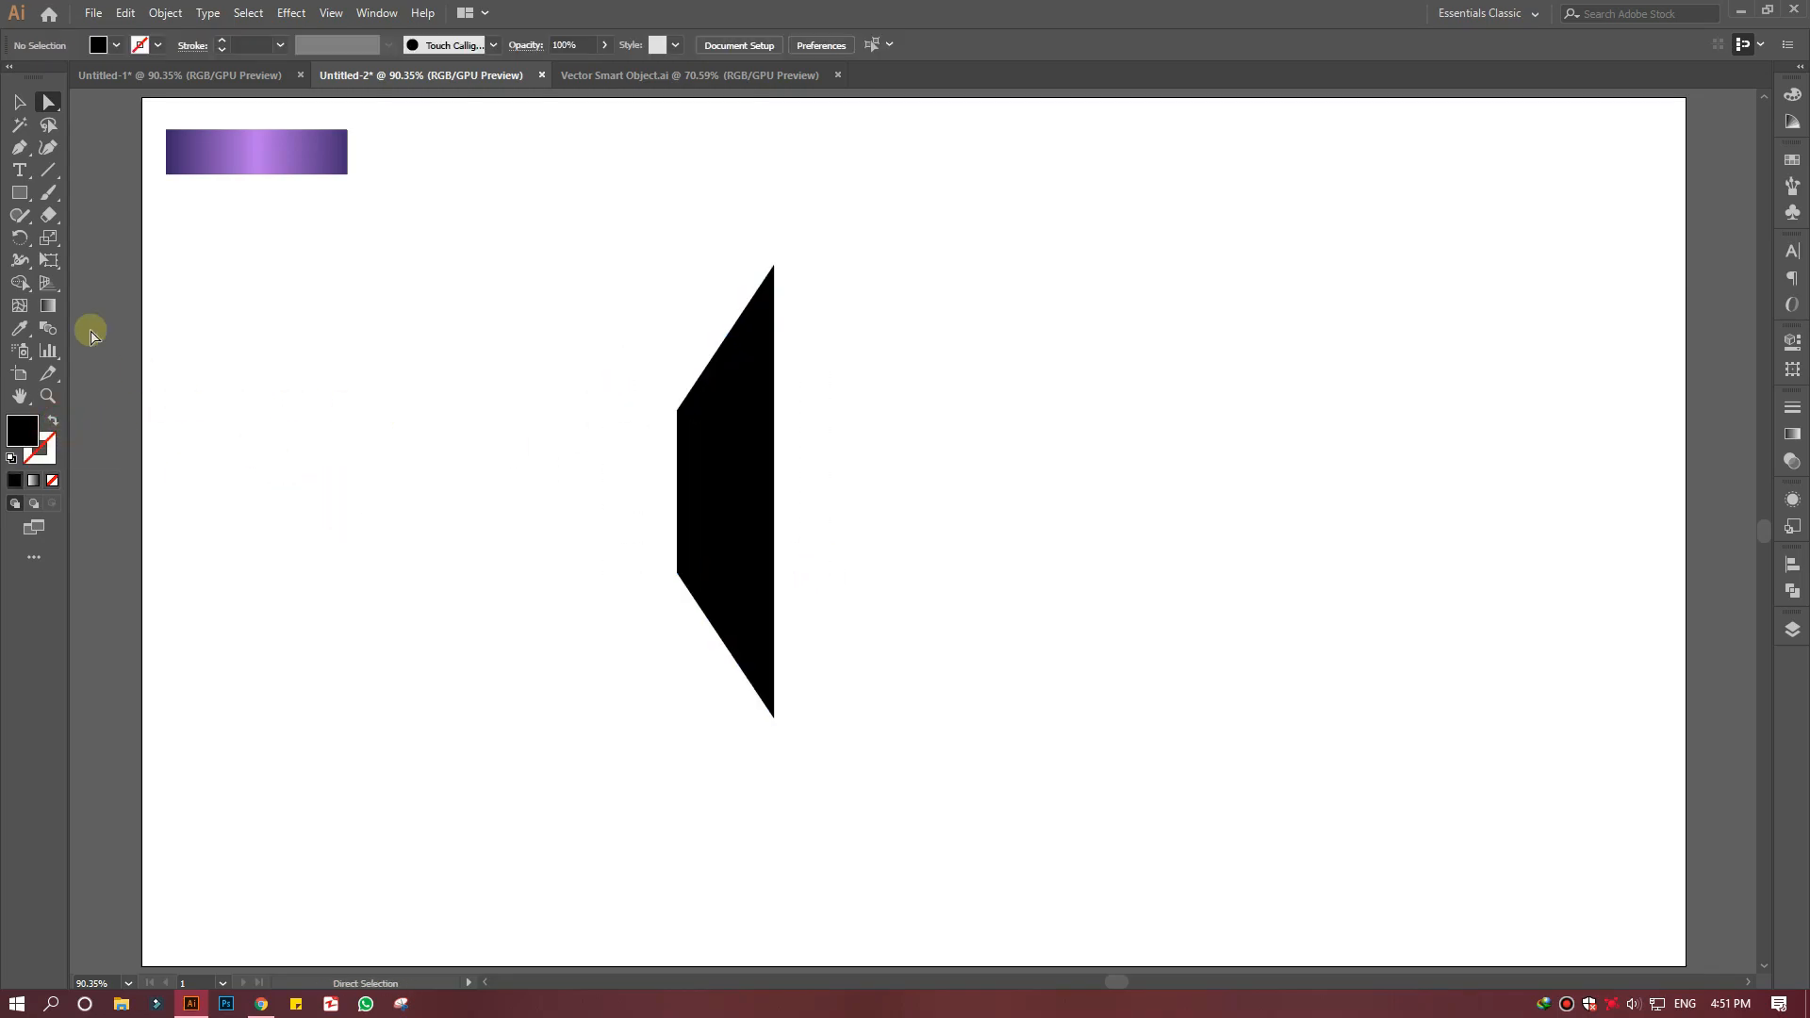
Draw a narrow vertical rectangle about 21 × 361 px over the trapezoid and fill it white
left_click(31, 192)
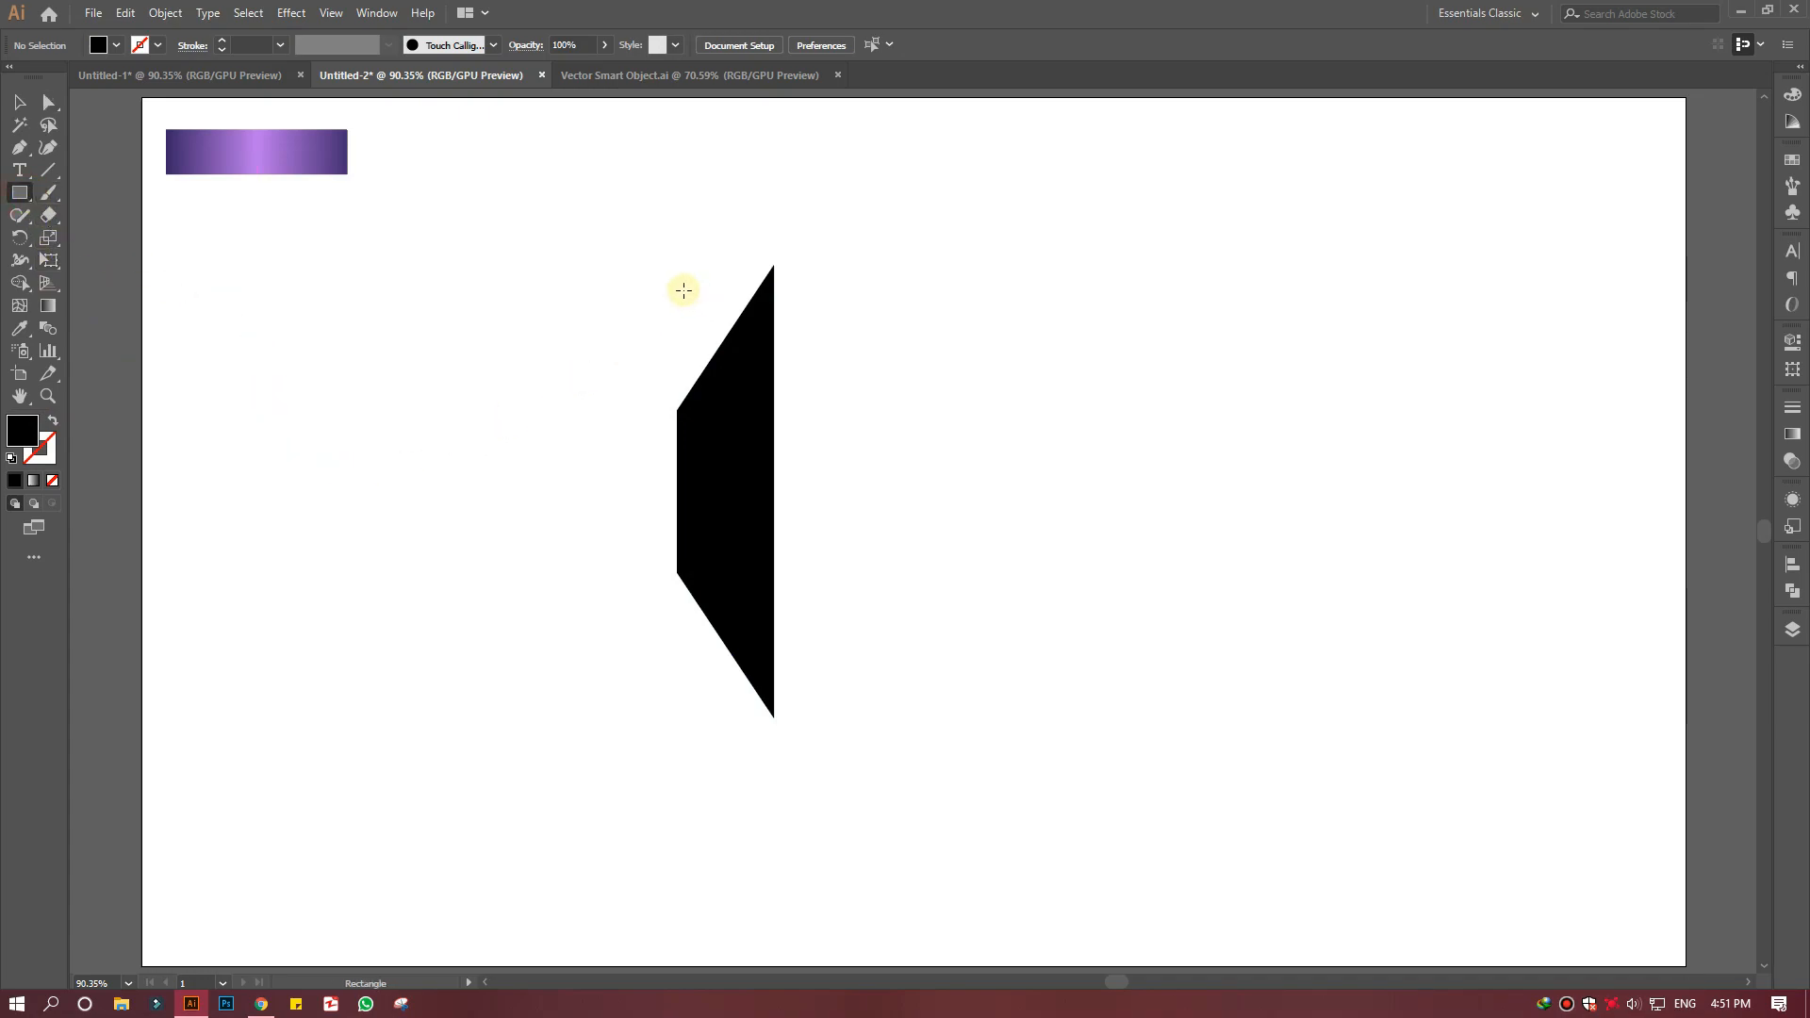
left_click_drag(707, 282, 734, 716)
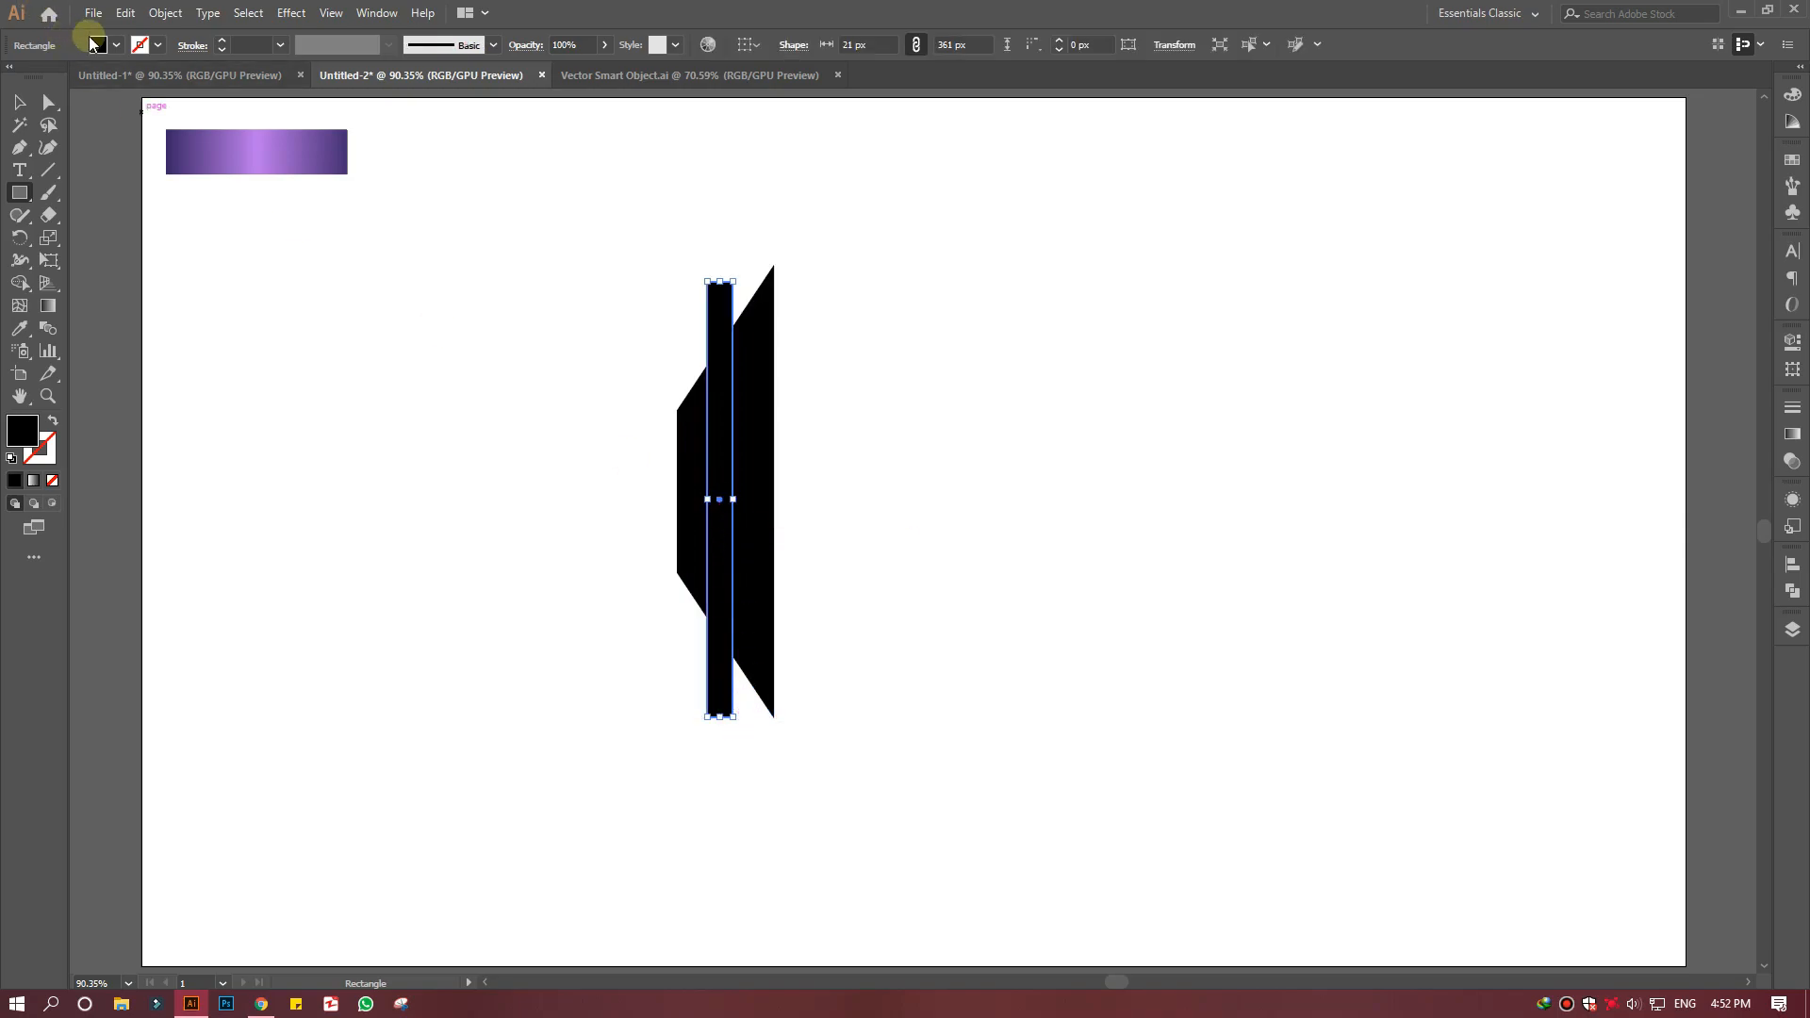
left_click(95, 45)
left_click(39, 79)
key("Escape")
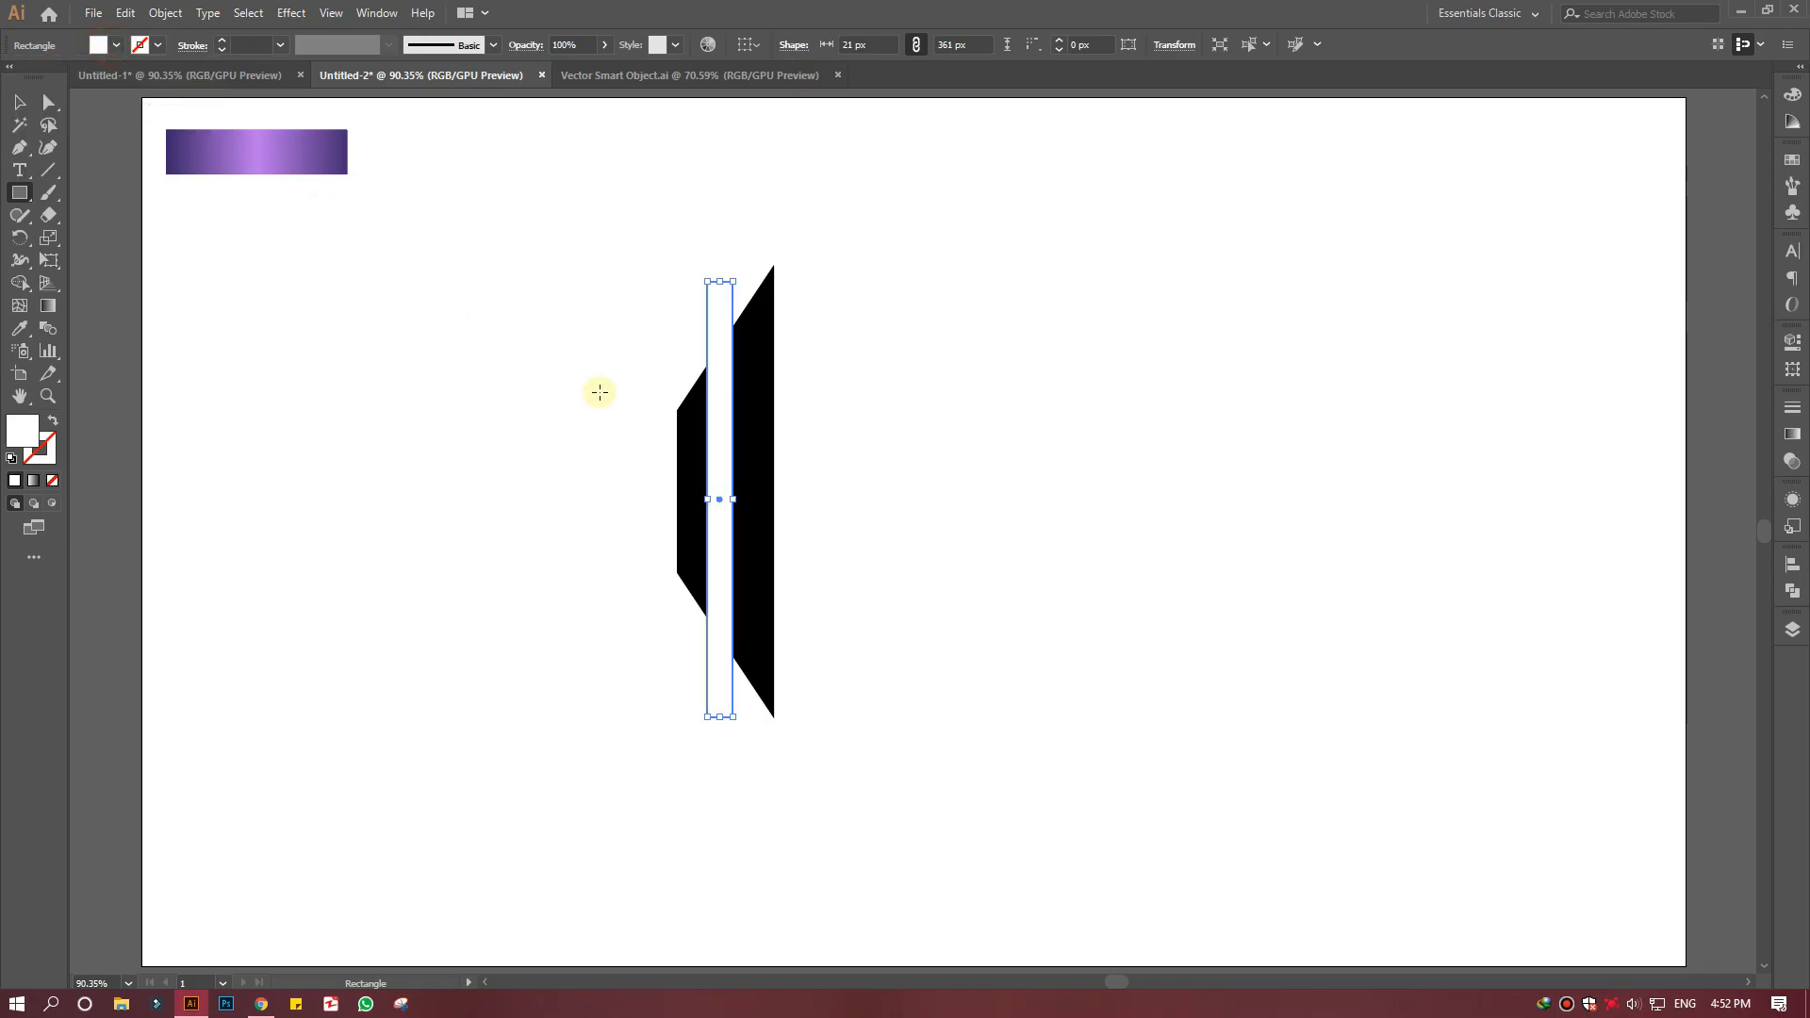
Align the white strip and the black trapezoid to their horizontal centers
left_click(20, 102)
left_click_drag(606, 345, 866, 531)
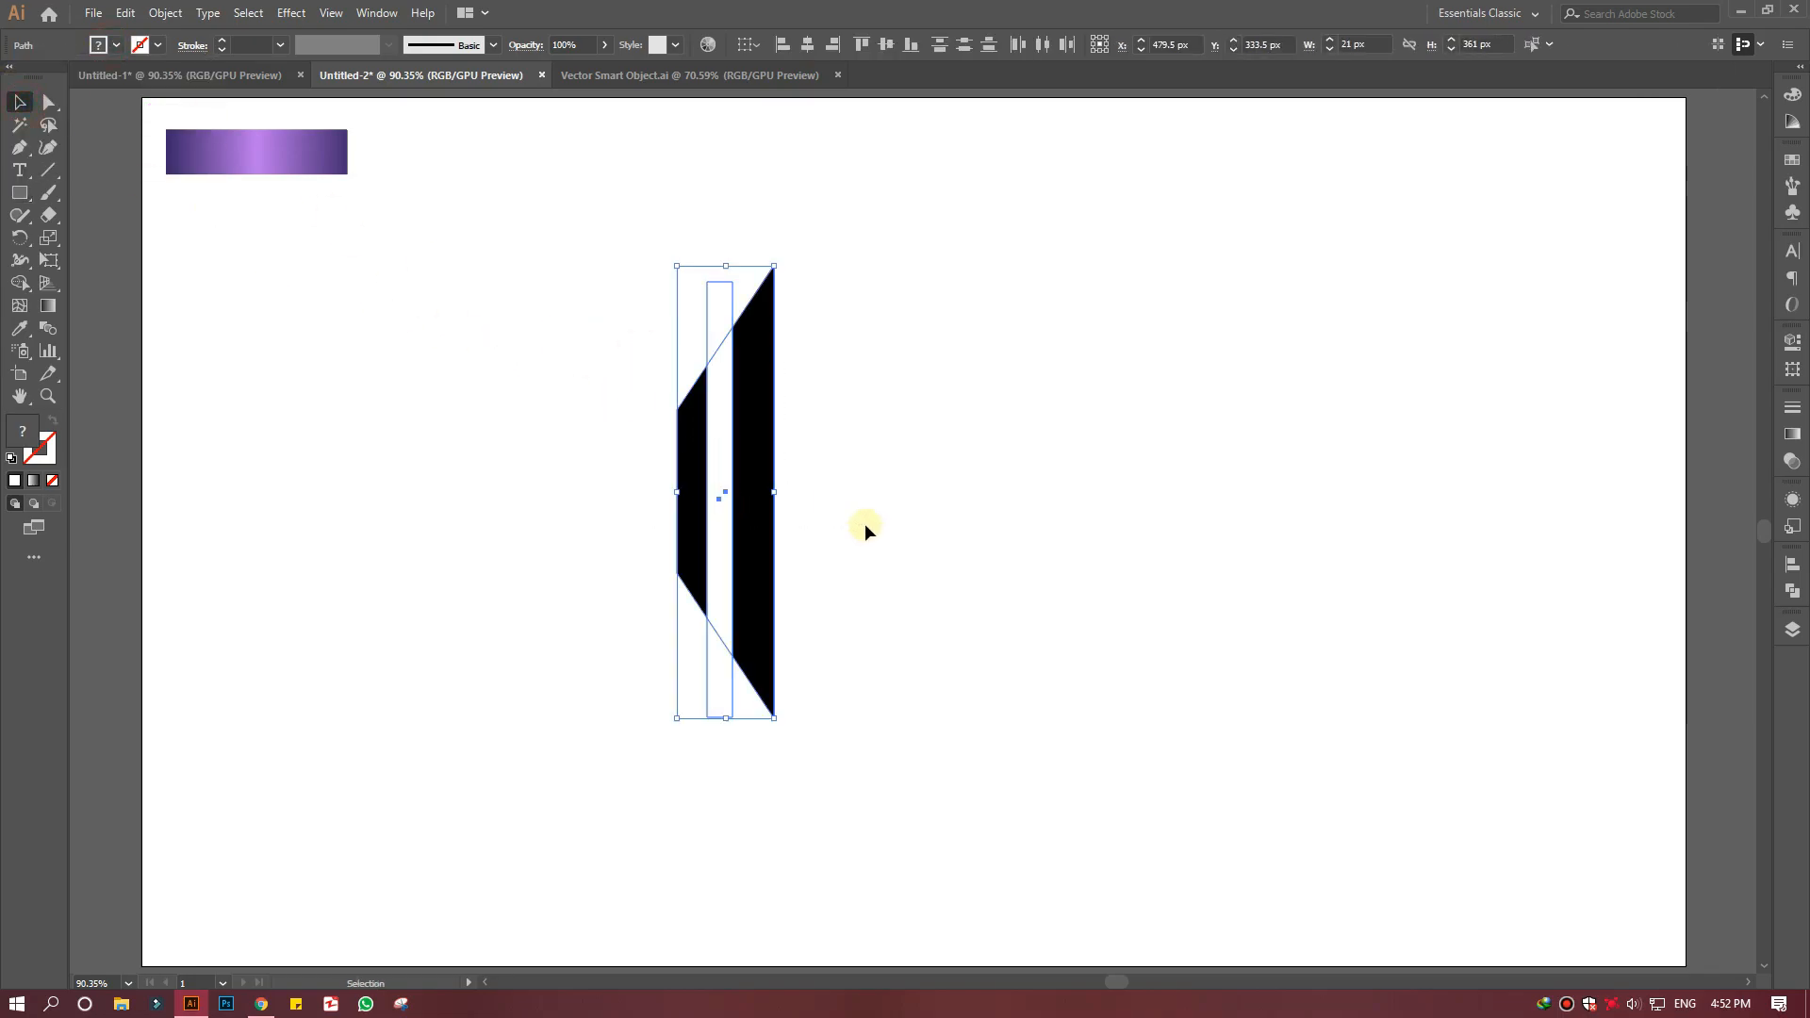
left_click(807, 44)
left_click(618, 352)
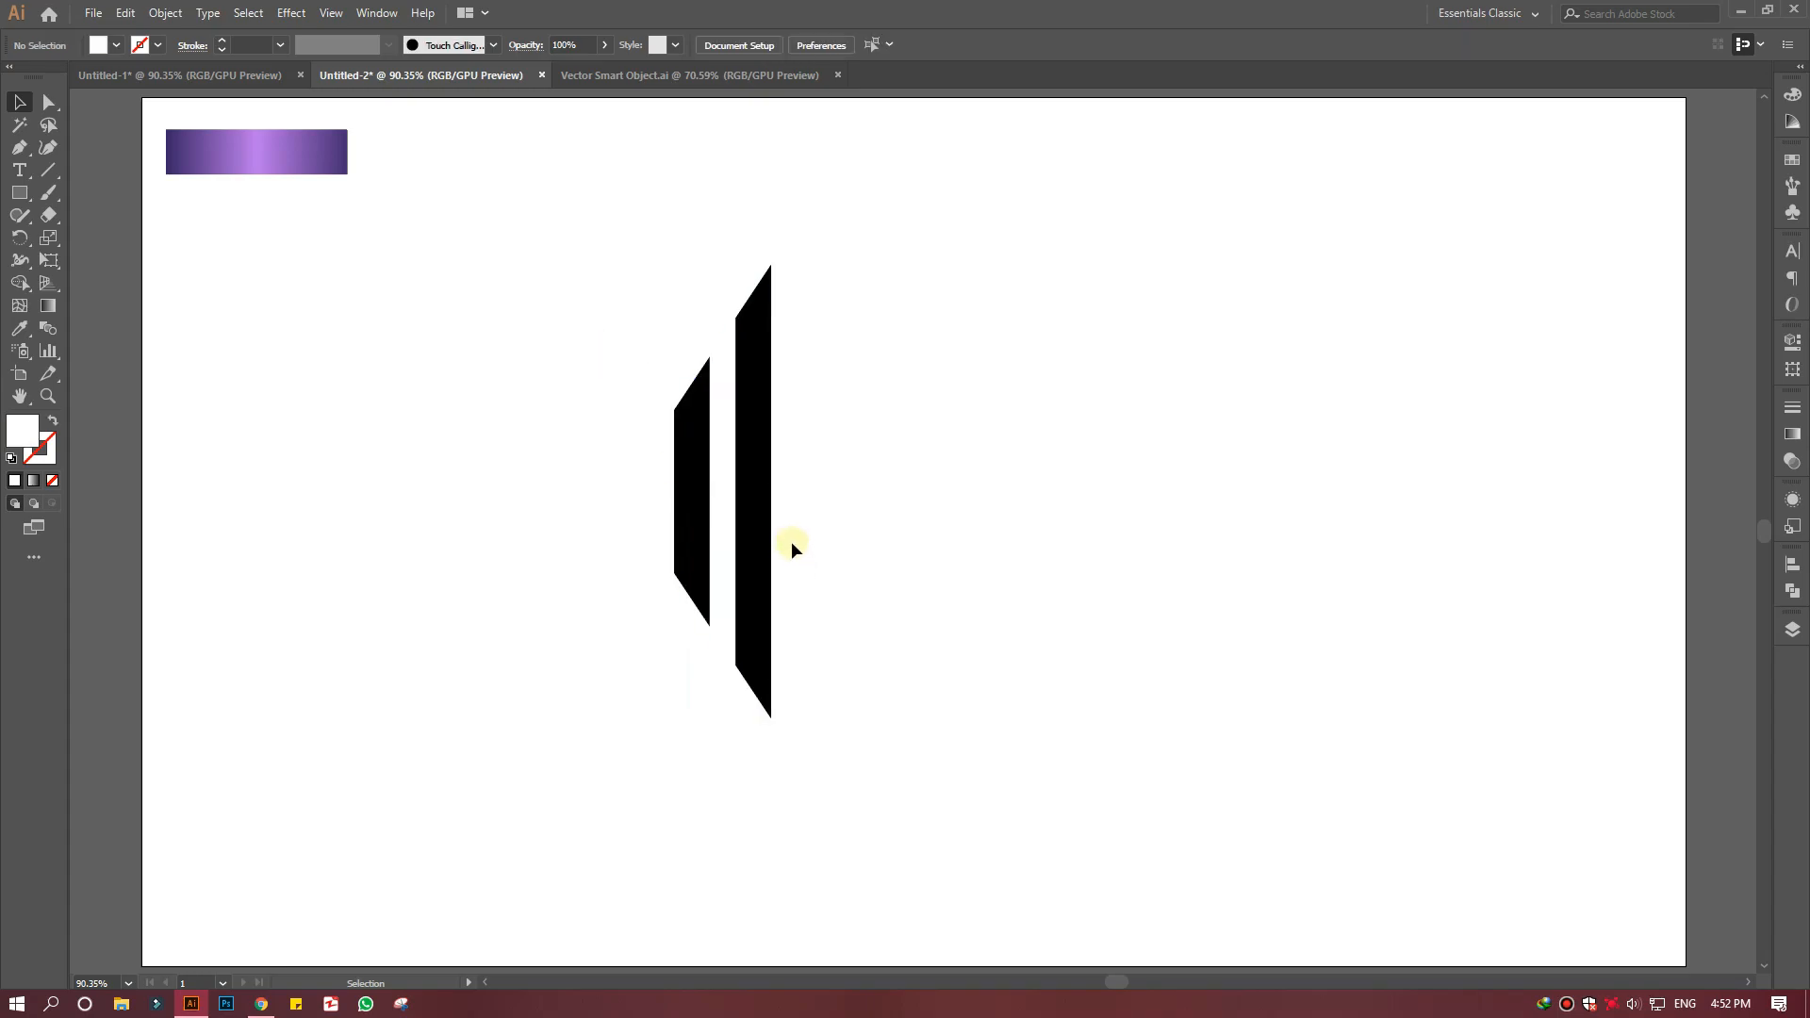
Subtract the white strip from the black trapezoid with Minus Front, splitting it into two vertical bars
left_click_drag(593, 343, 801, 549)
left_click(1793, 630)
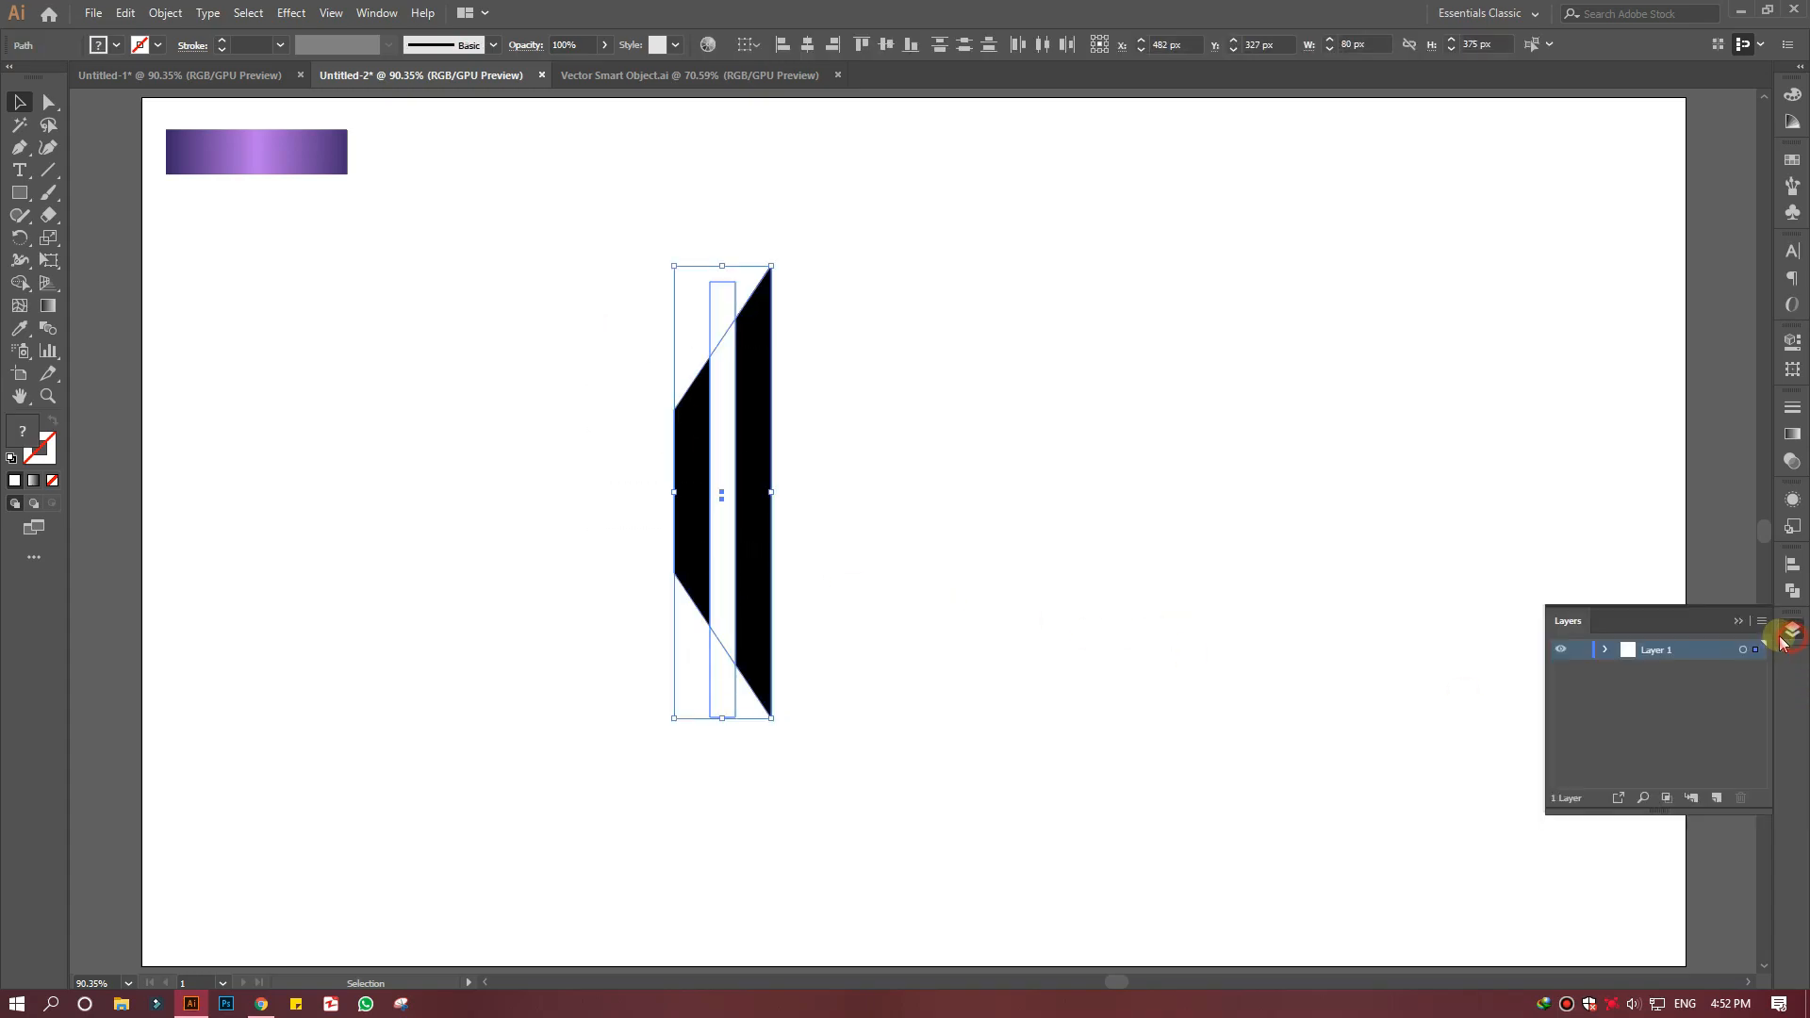
left_click(1792, 591)
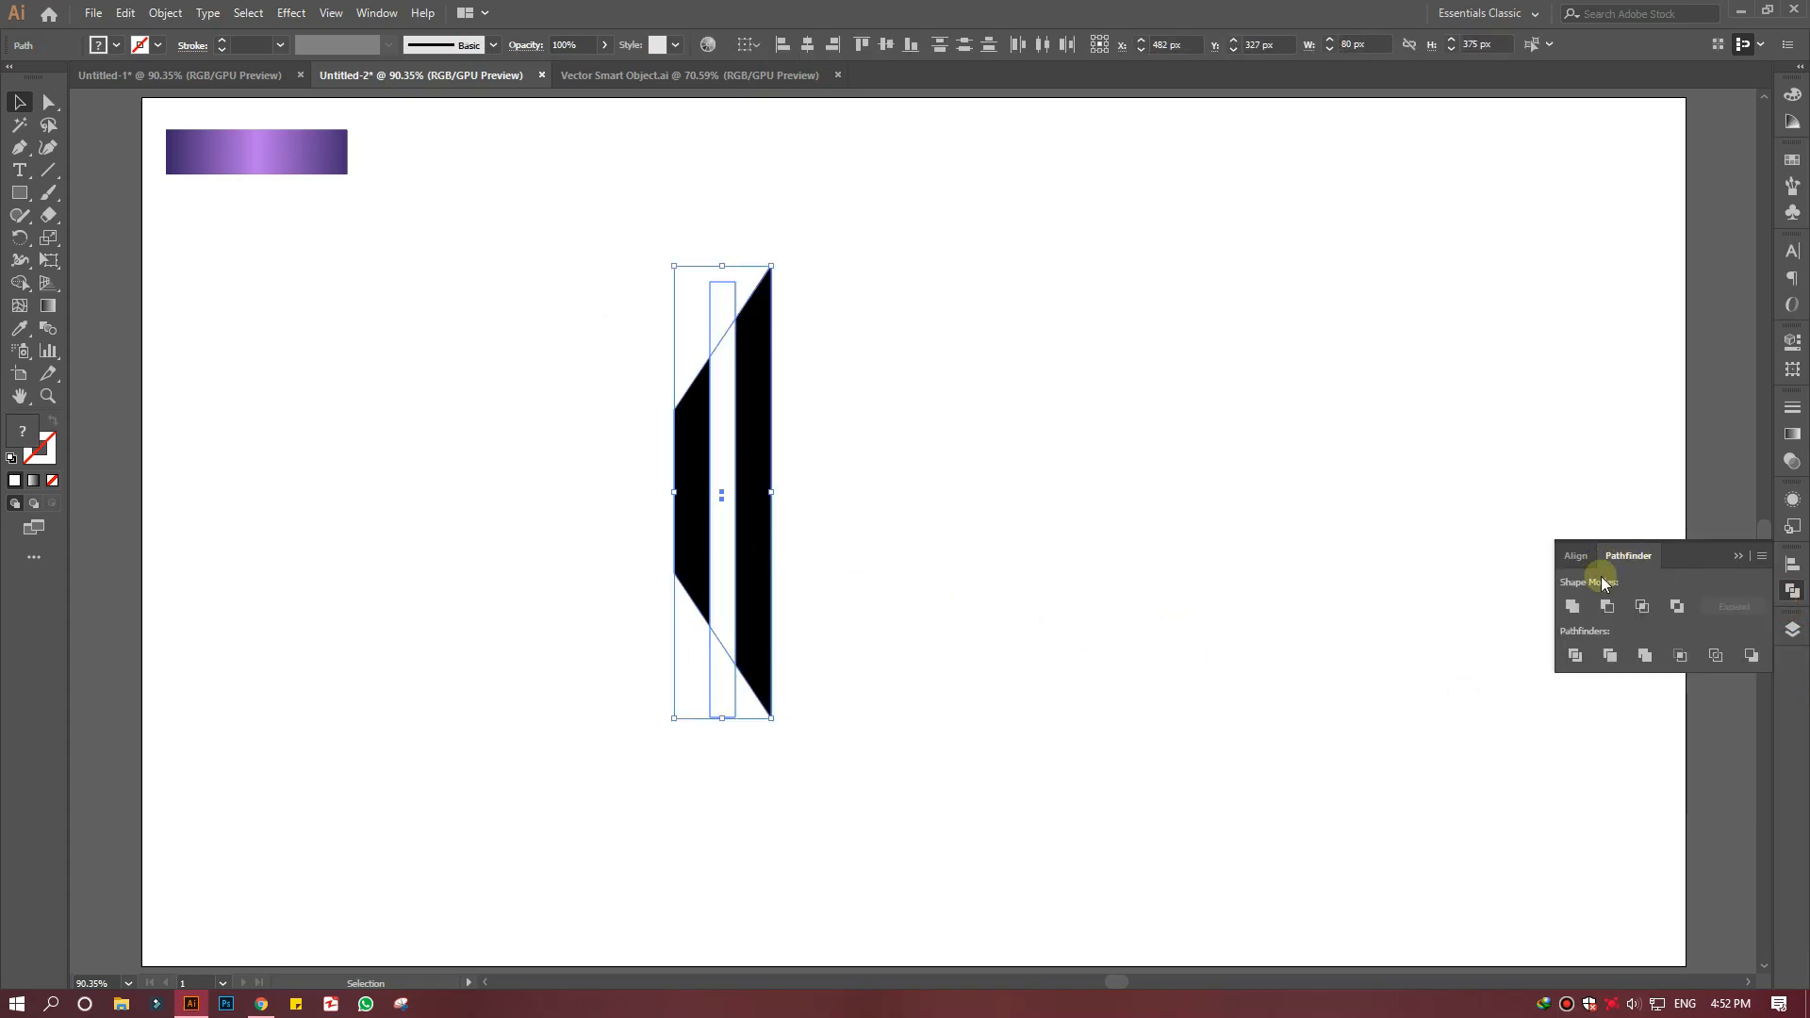
left_click(1602, 610)
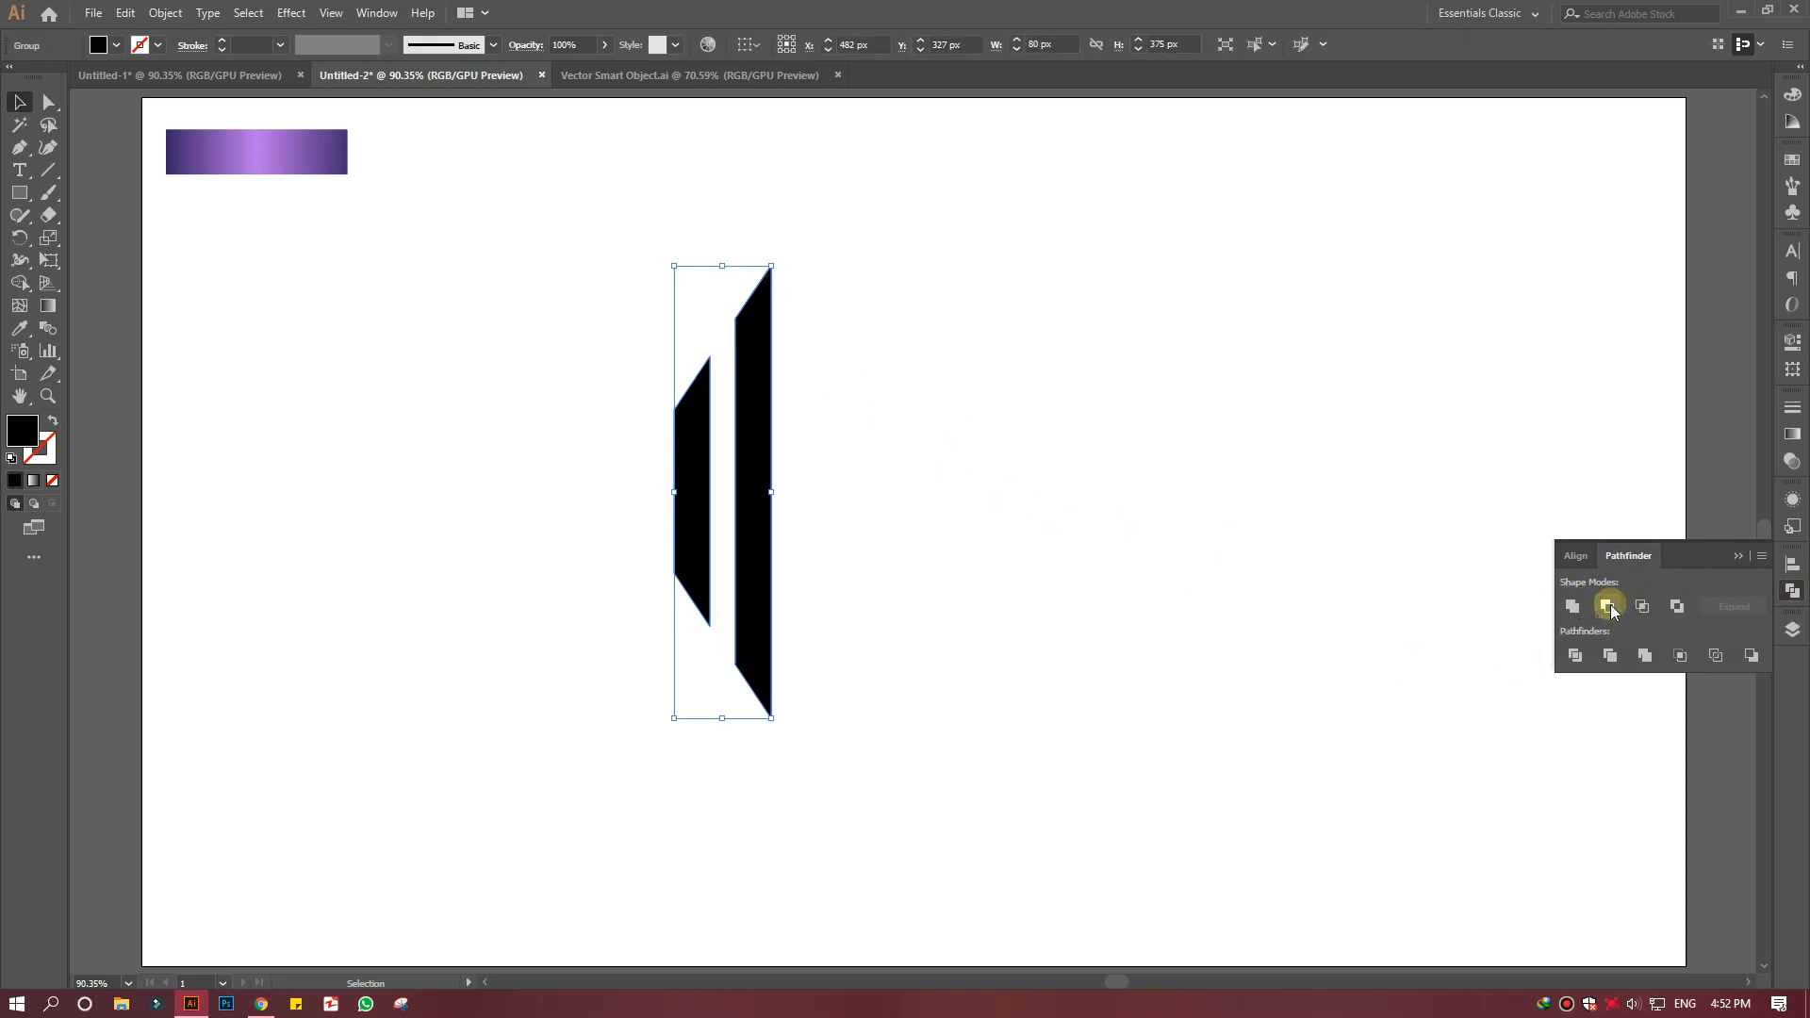
left_click(1737, 556)
left_click(604, 440)
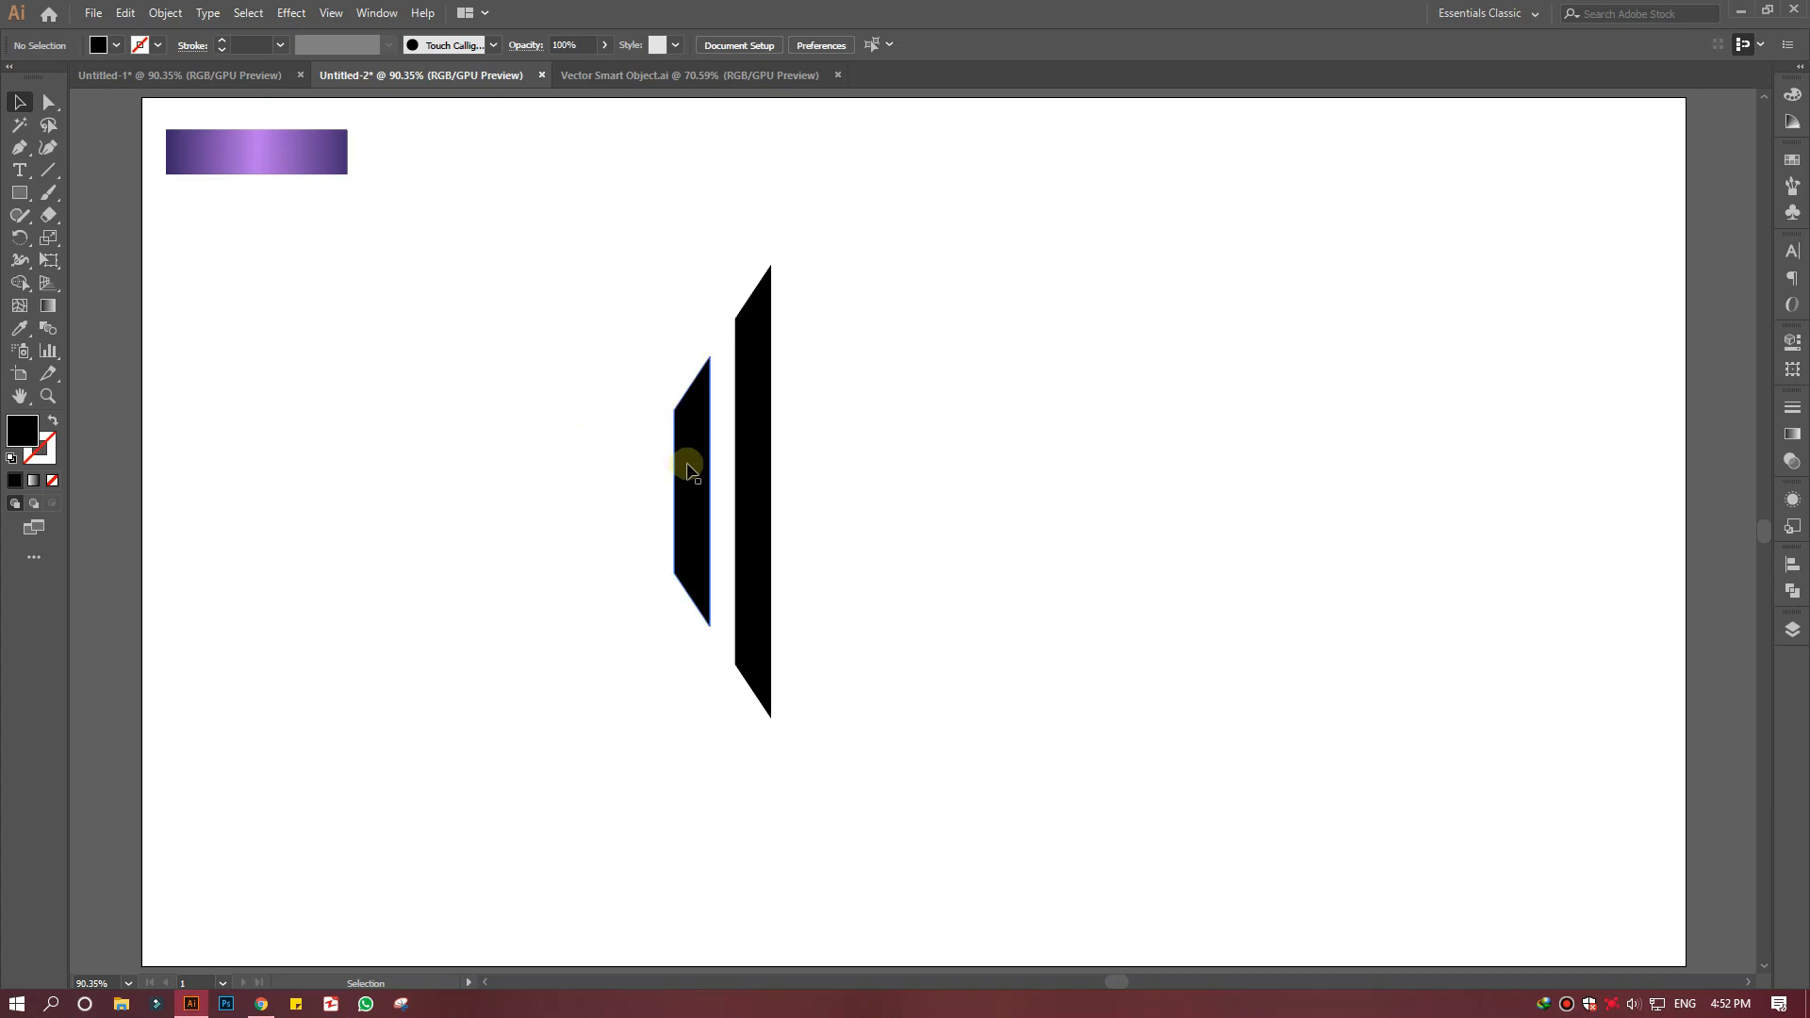
Copy the two-bar group, paste it in front, and move the duplicate about 177 px to the right
left_click(687, 465)
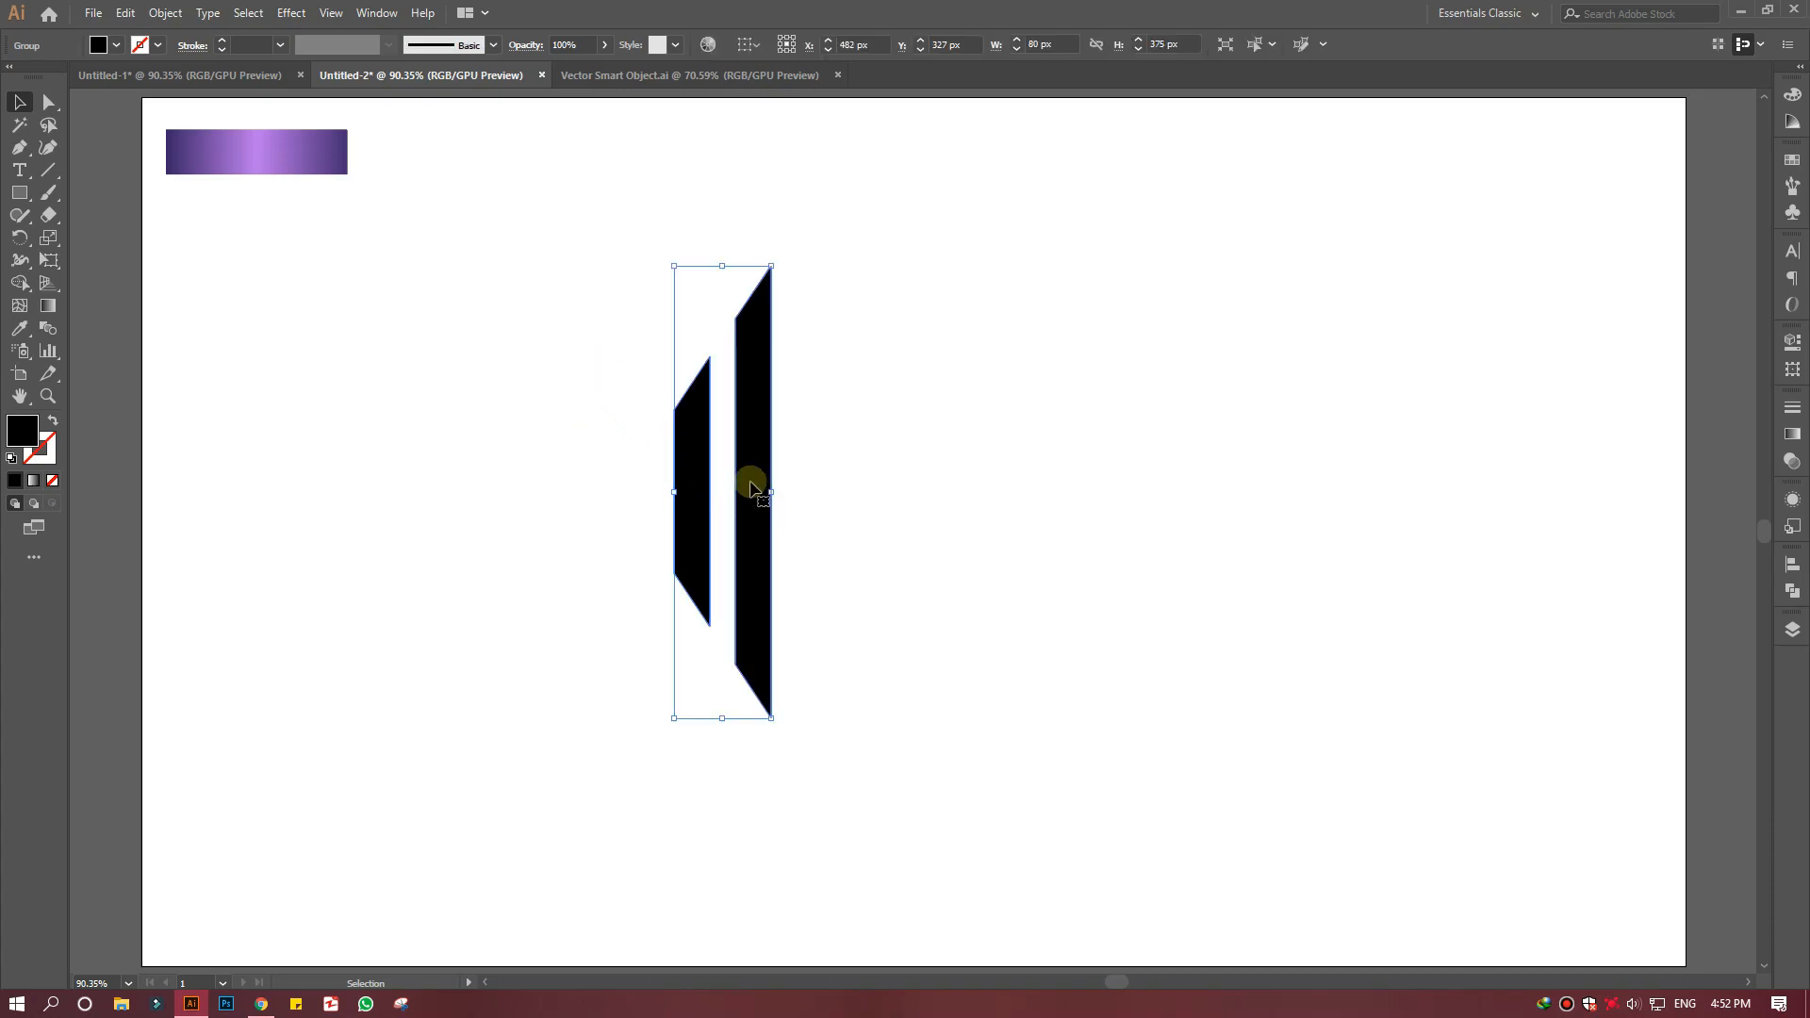
left_click(106, 13)
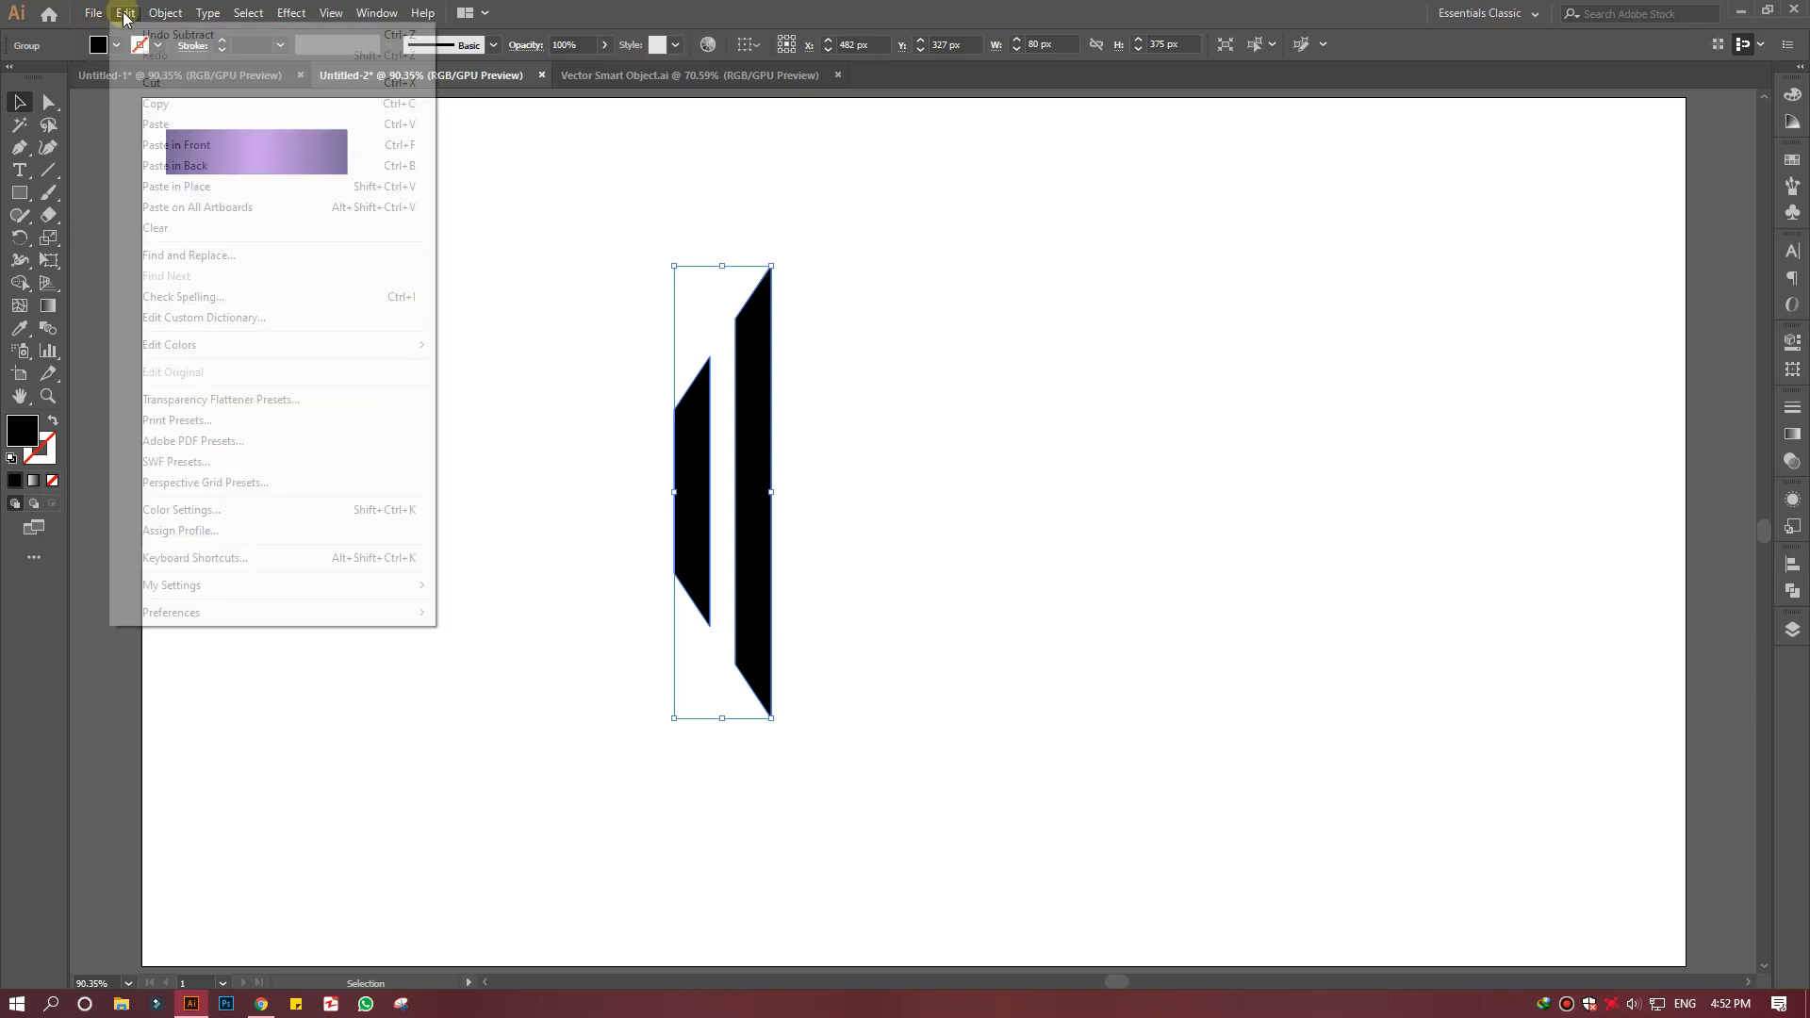
mouse_move(138, 19)
left_click(156, 104)
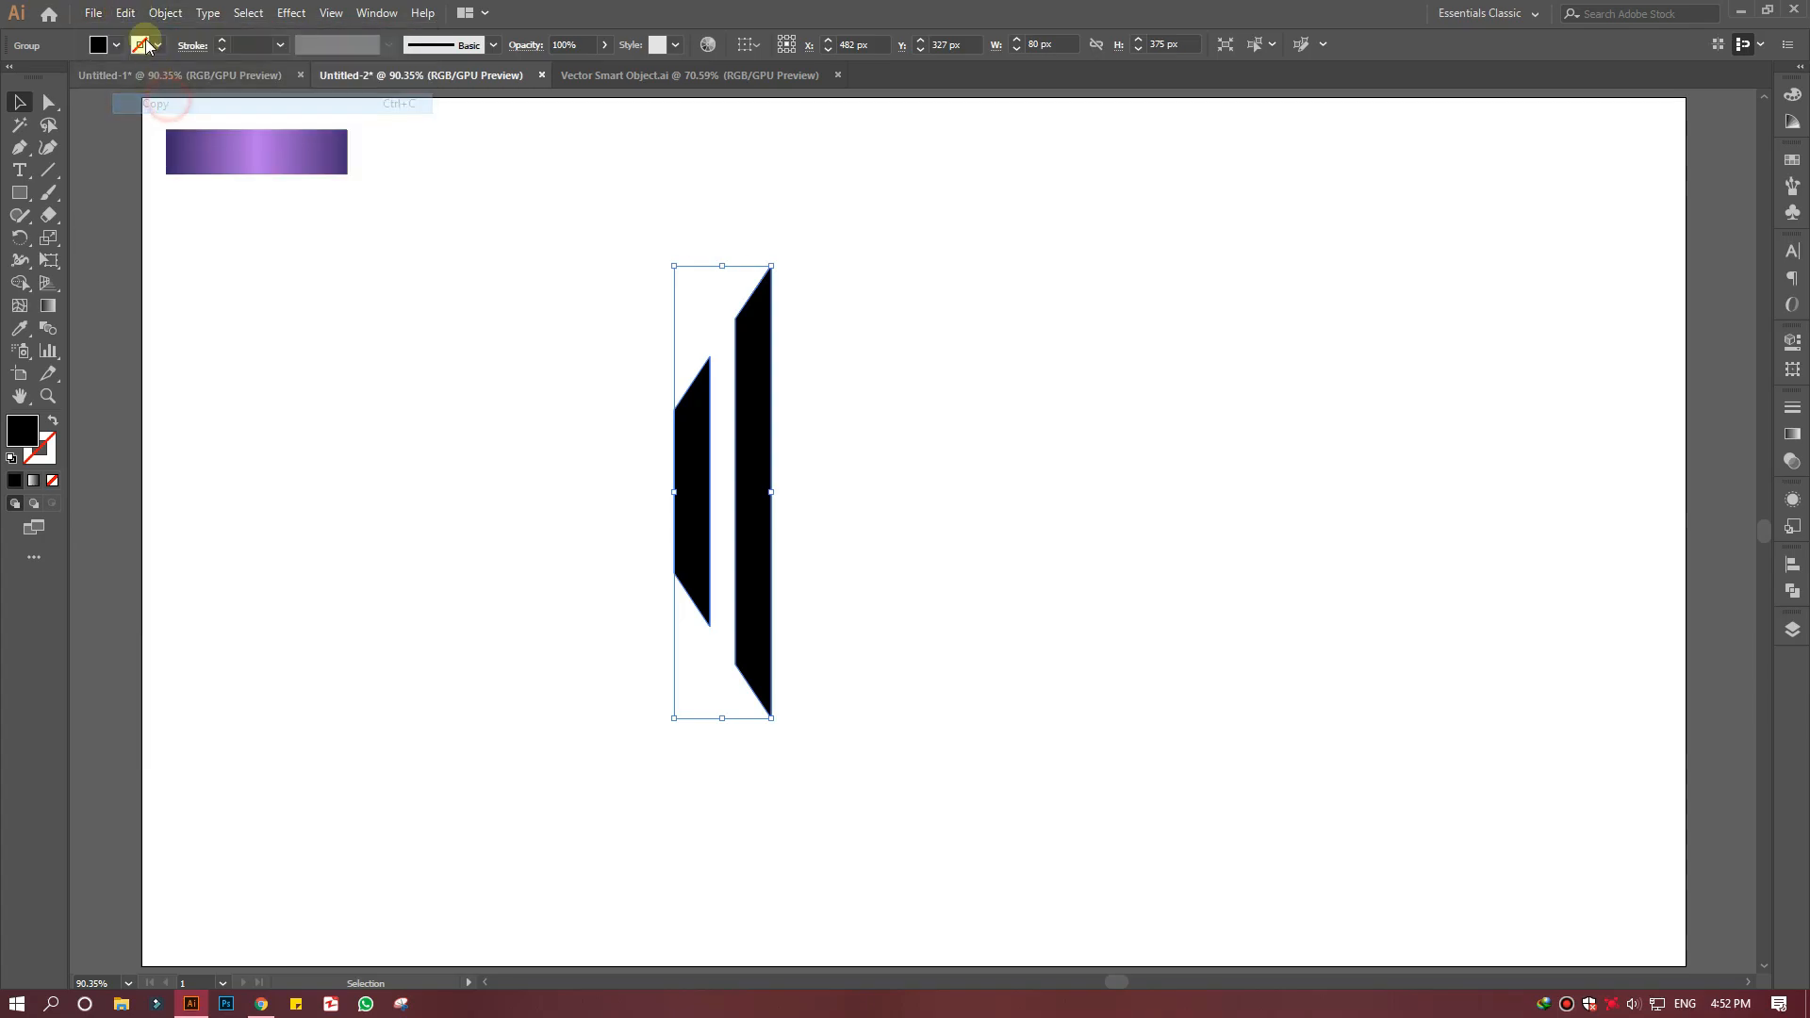
left_click(125, 13)
left_click(178, 144)
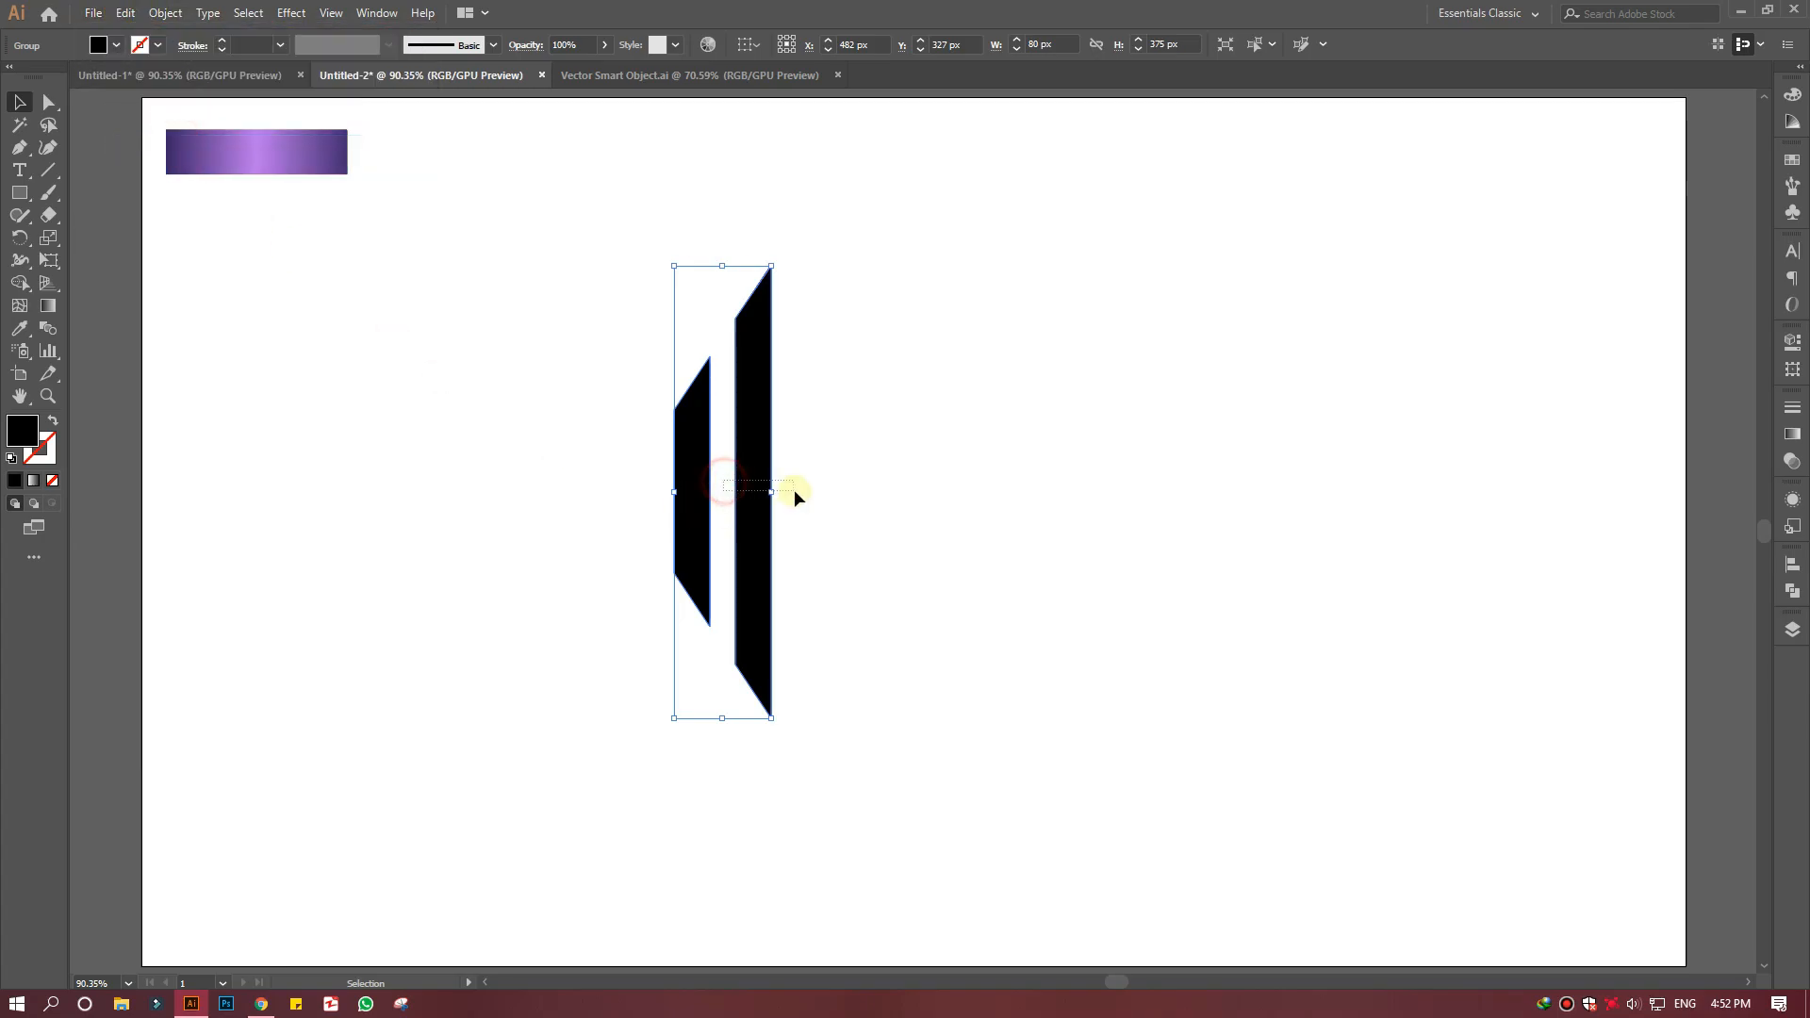
left_click_drag(794, 491, 969, 492)
left_click(722, 481)
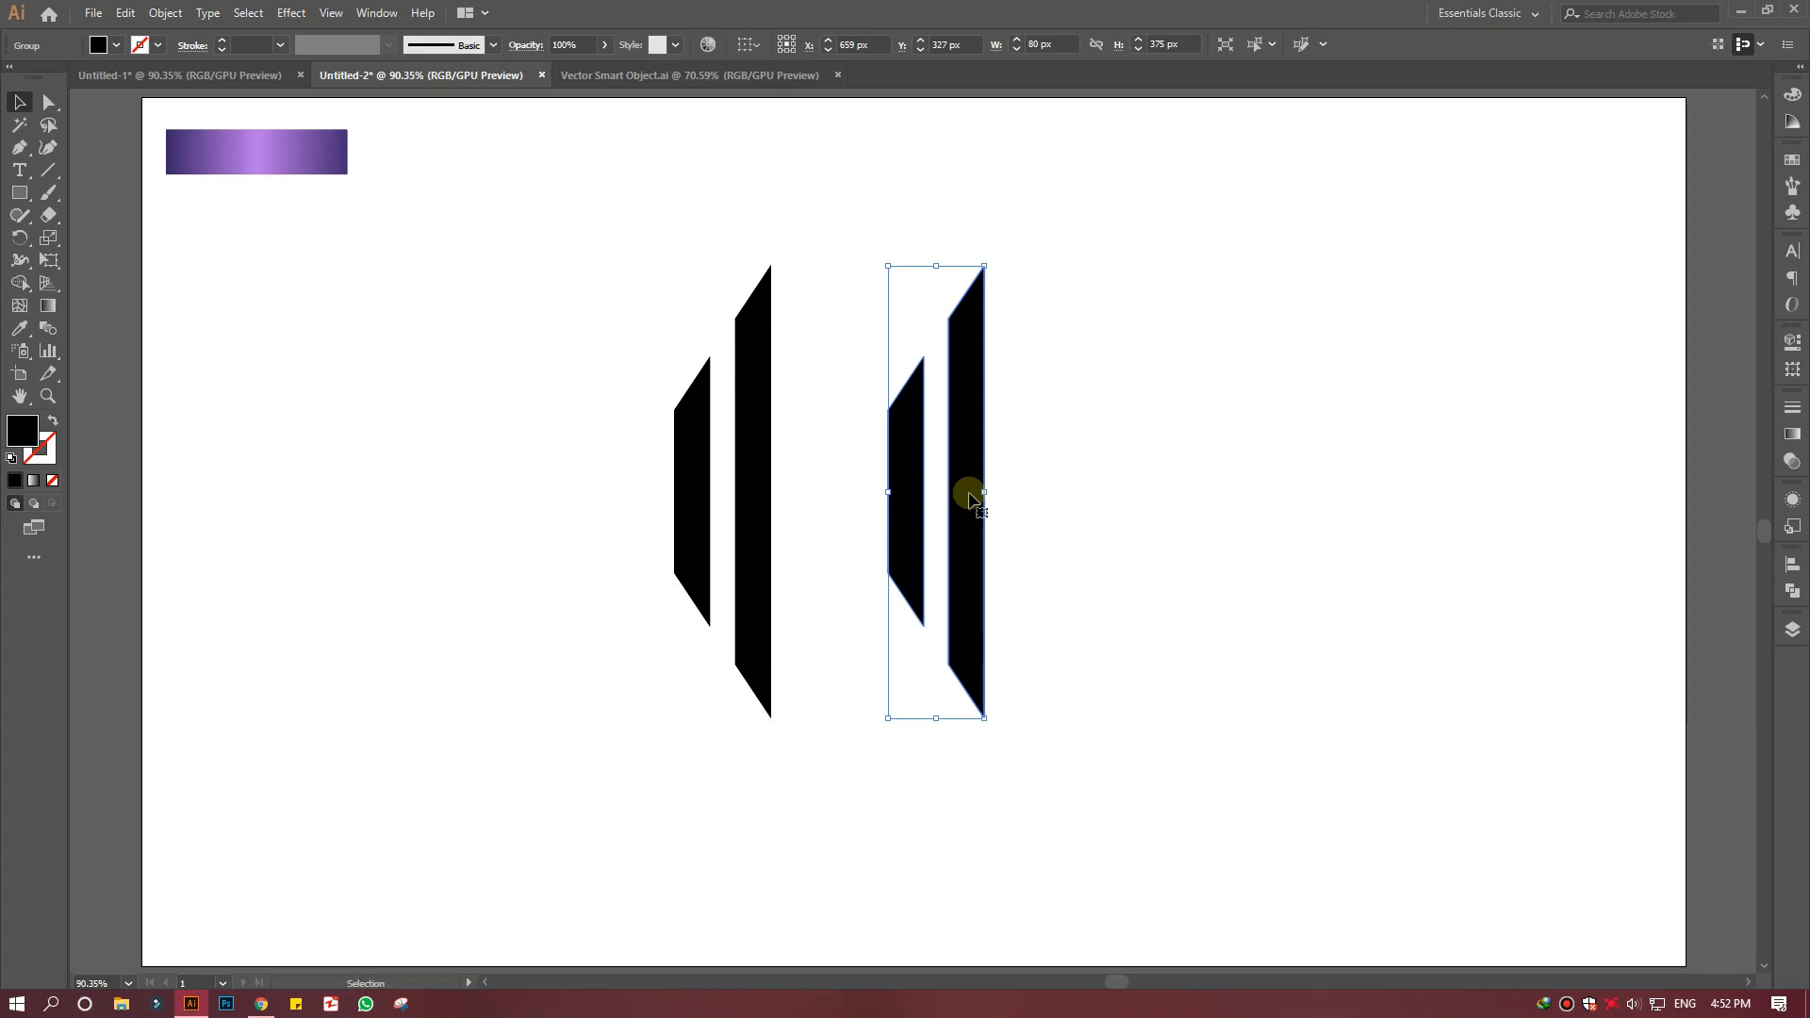
Reflect the duplicated bars across the vertical axis and move them about 34 px farther right
right_click(970, 494)
mouse_move(1026, 678)
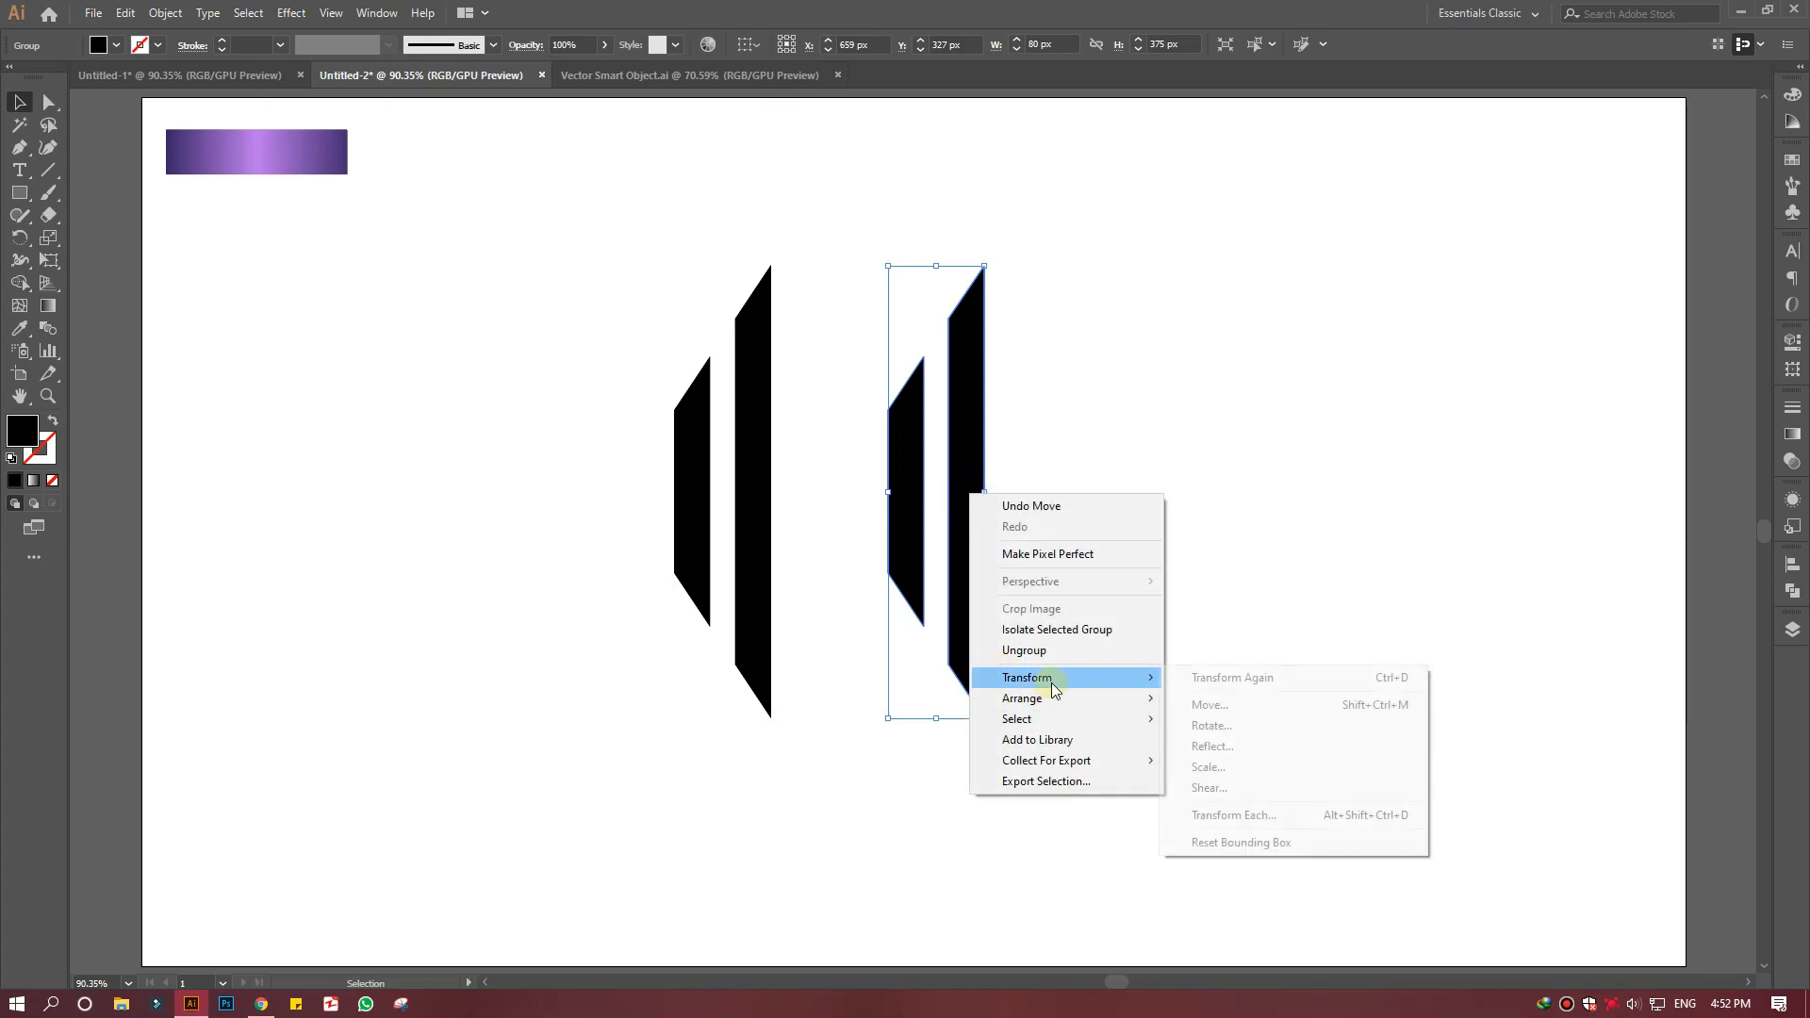
left_click(1206, 751)
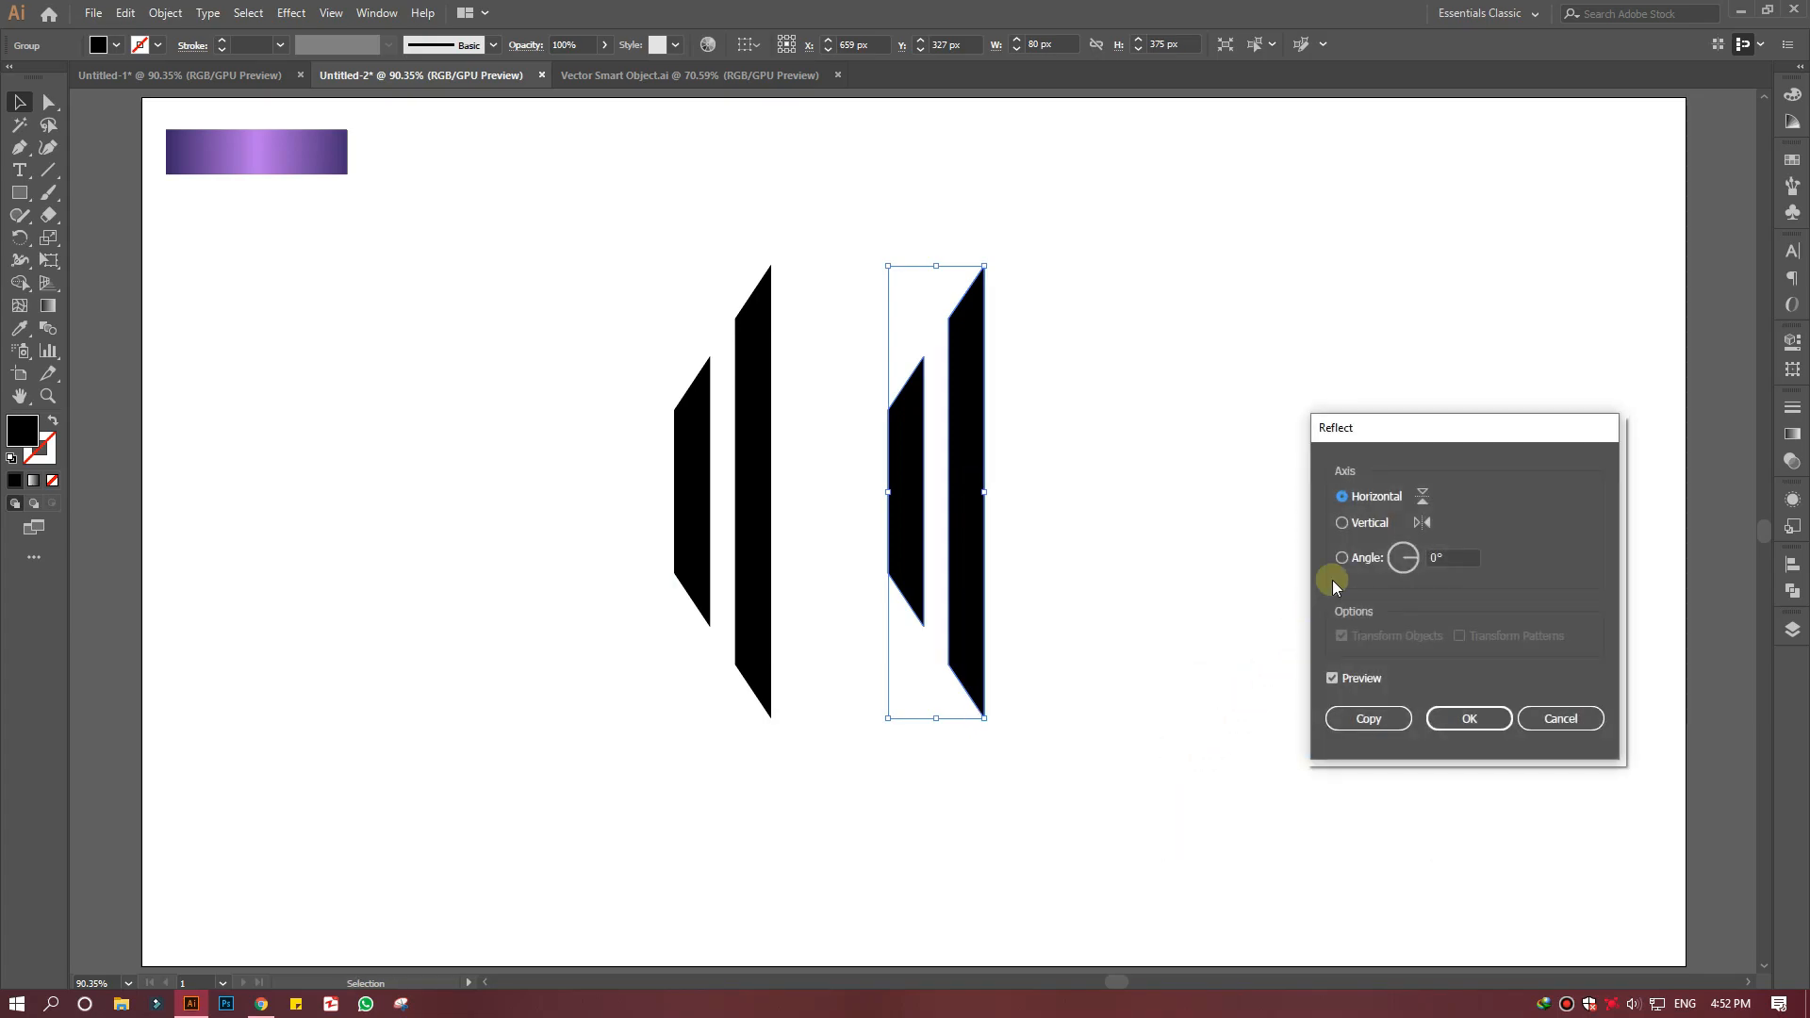
left_click(1344, 524)
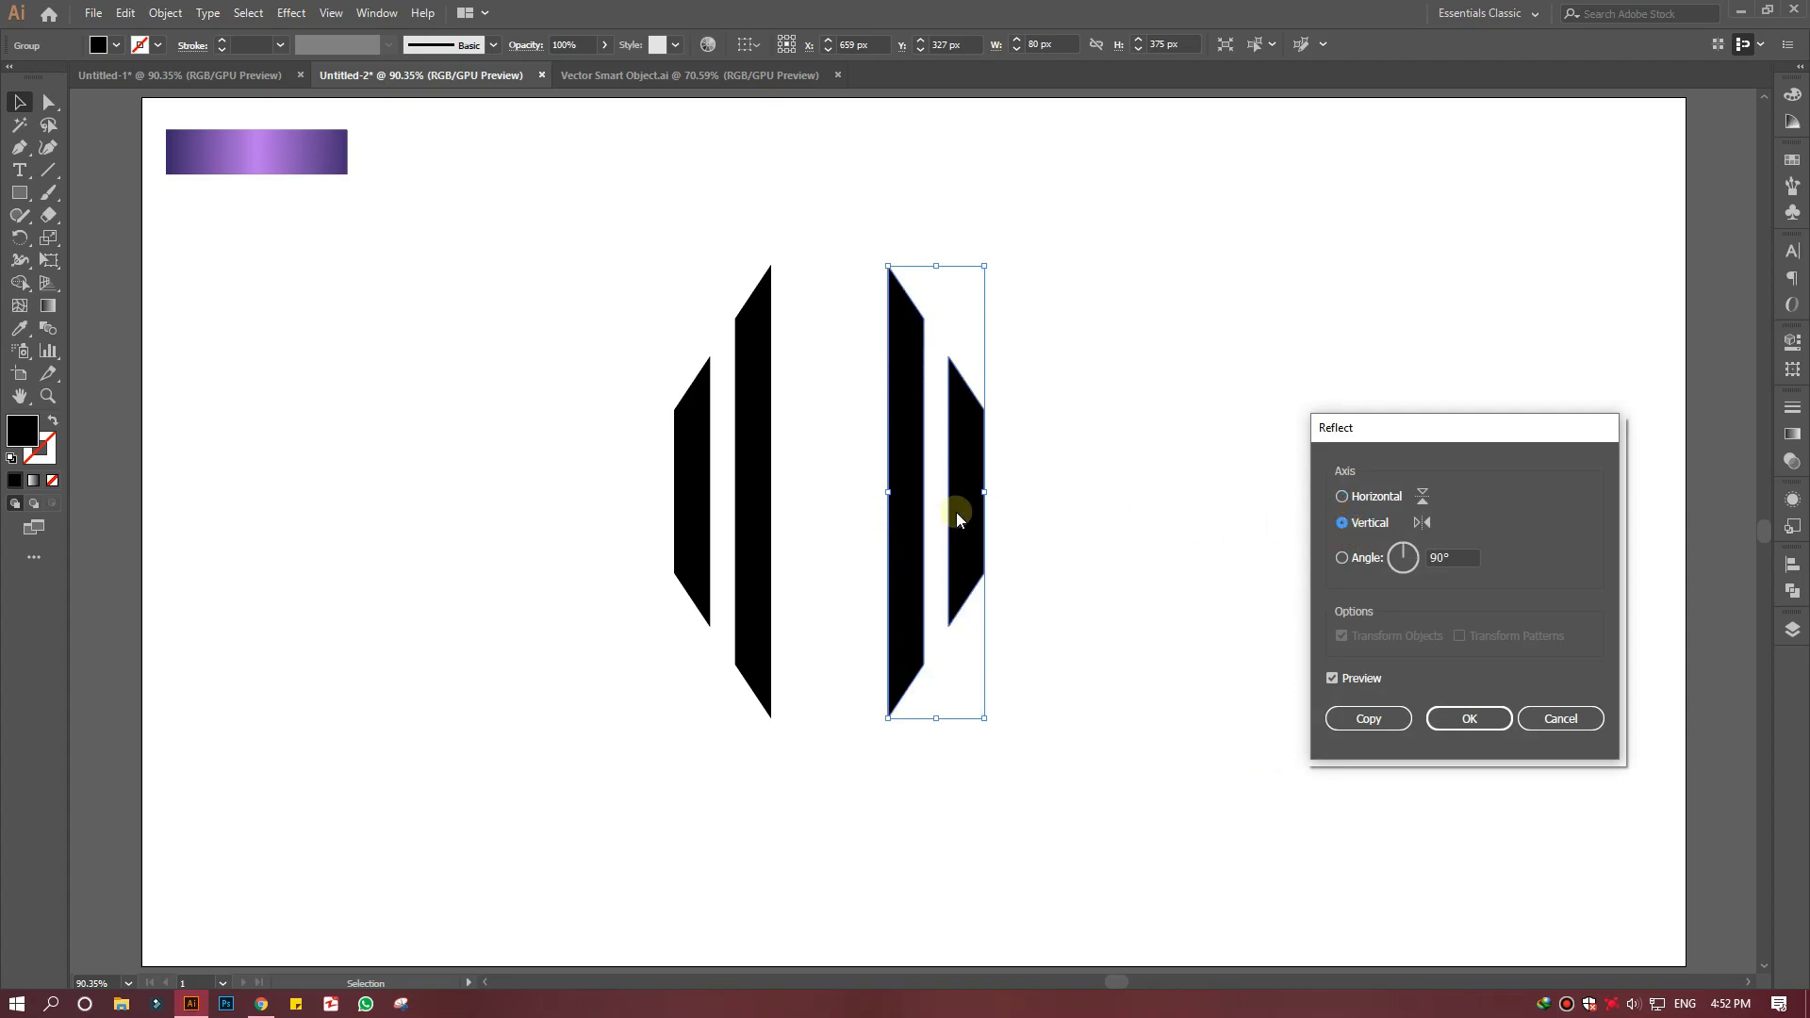
left_click(1452, 718)
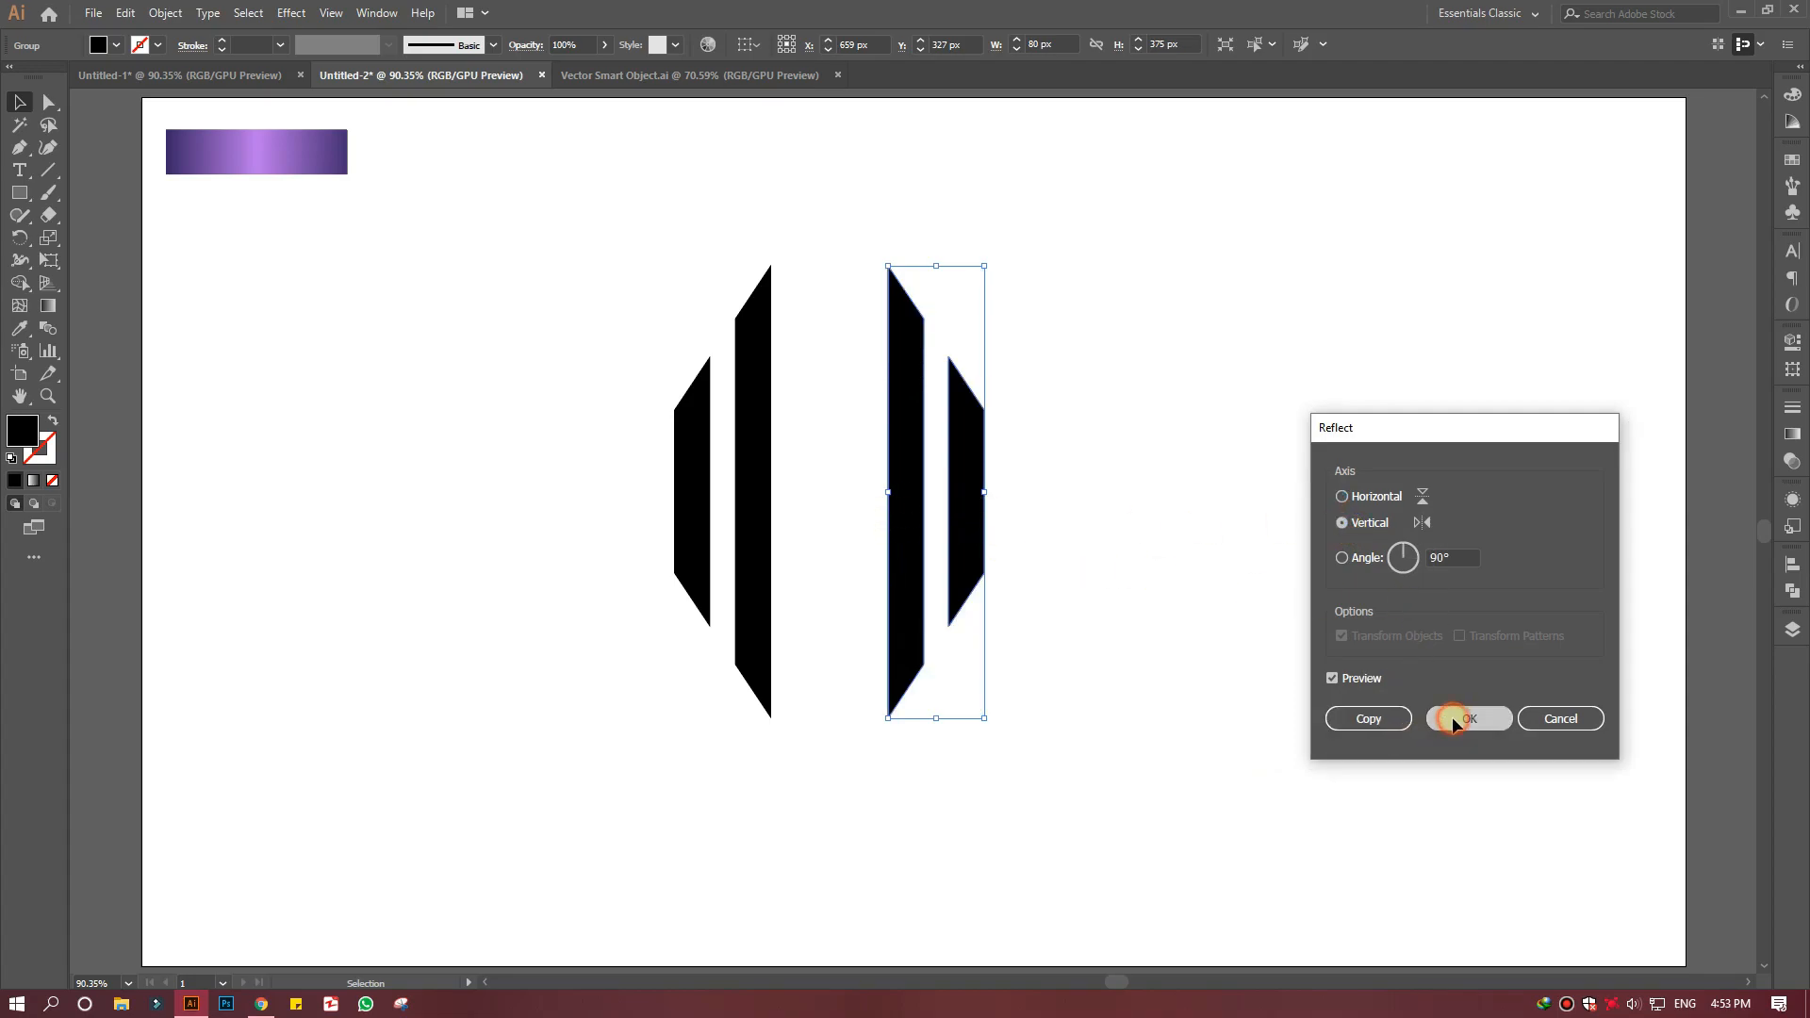
left_click_drag(919, 480, 956, 486)
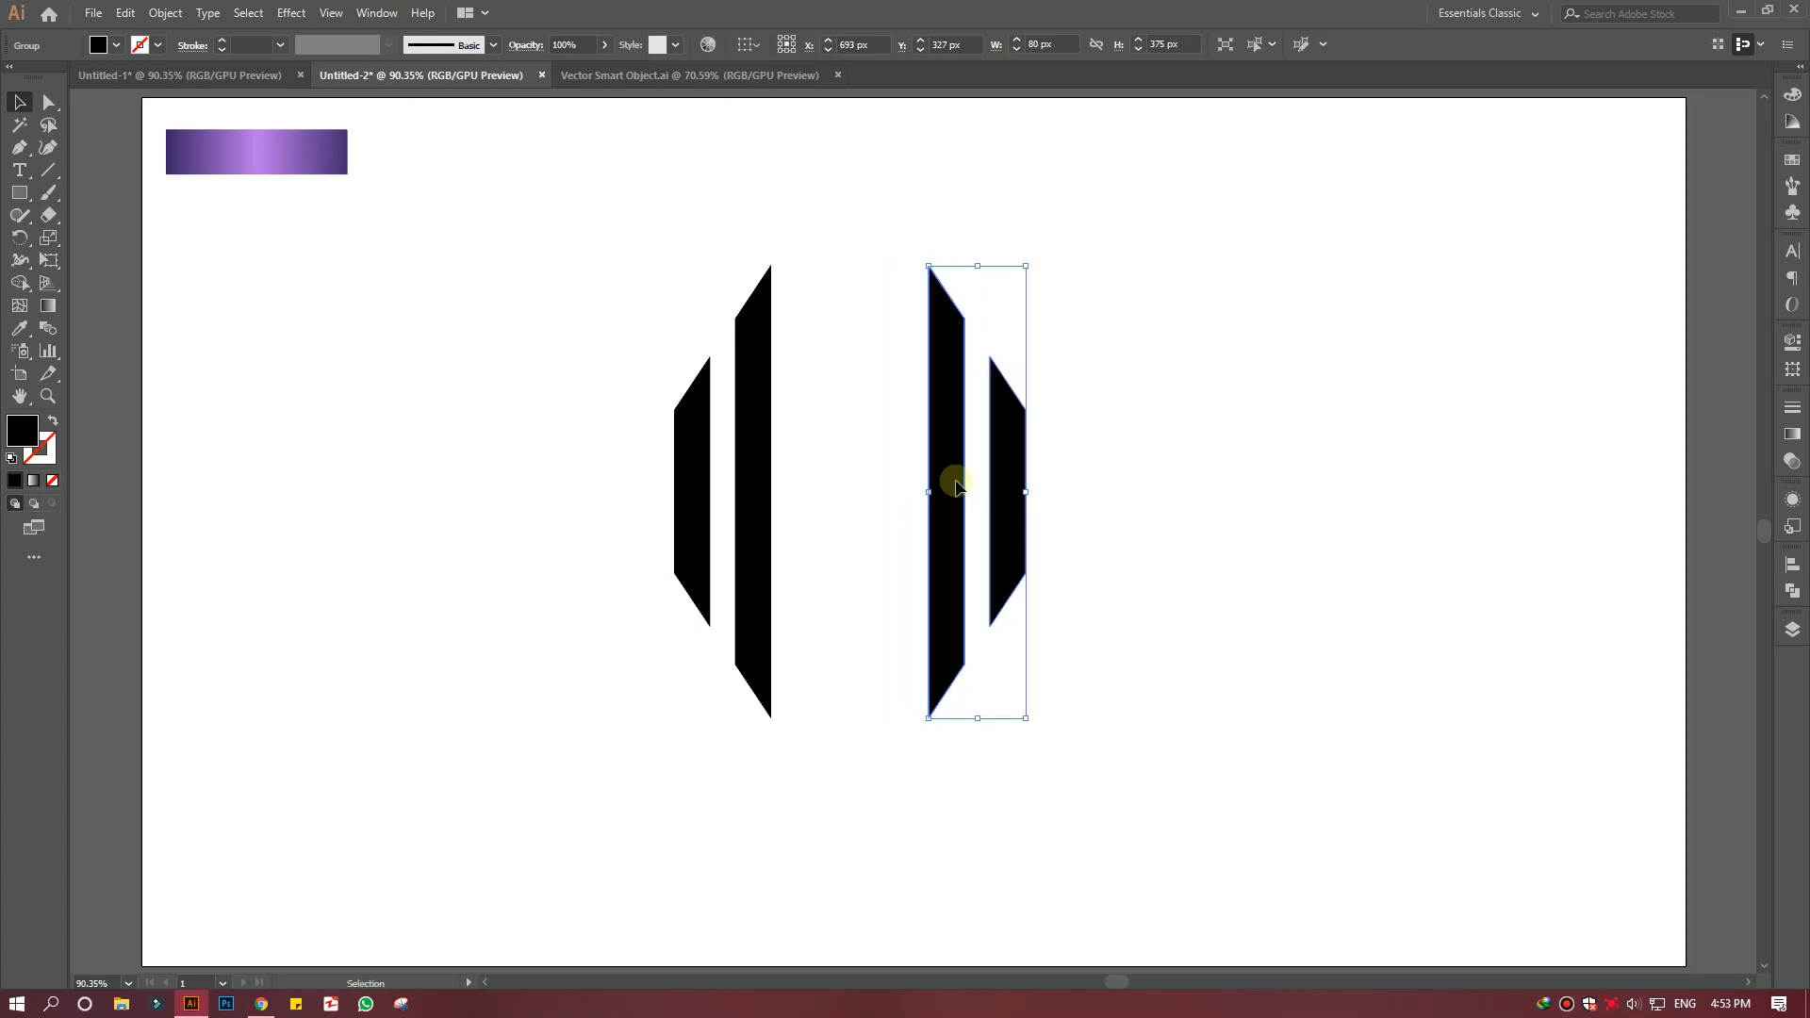
left_click(955, 488, "shift")
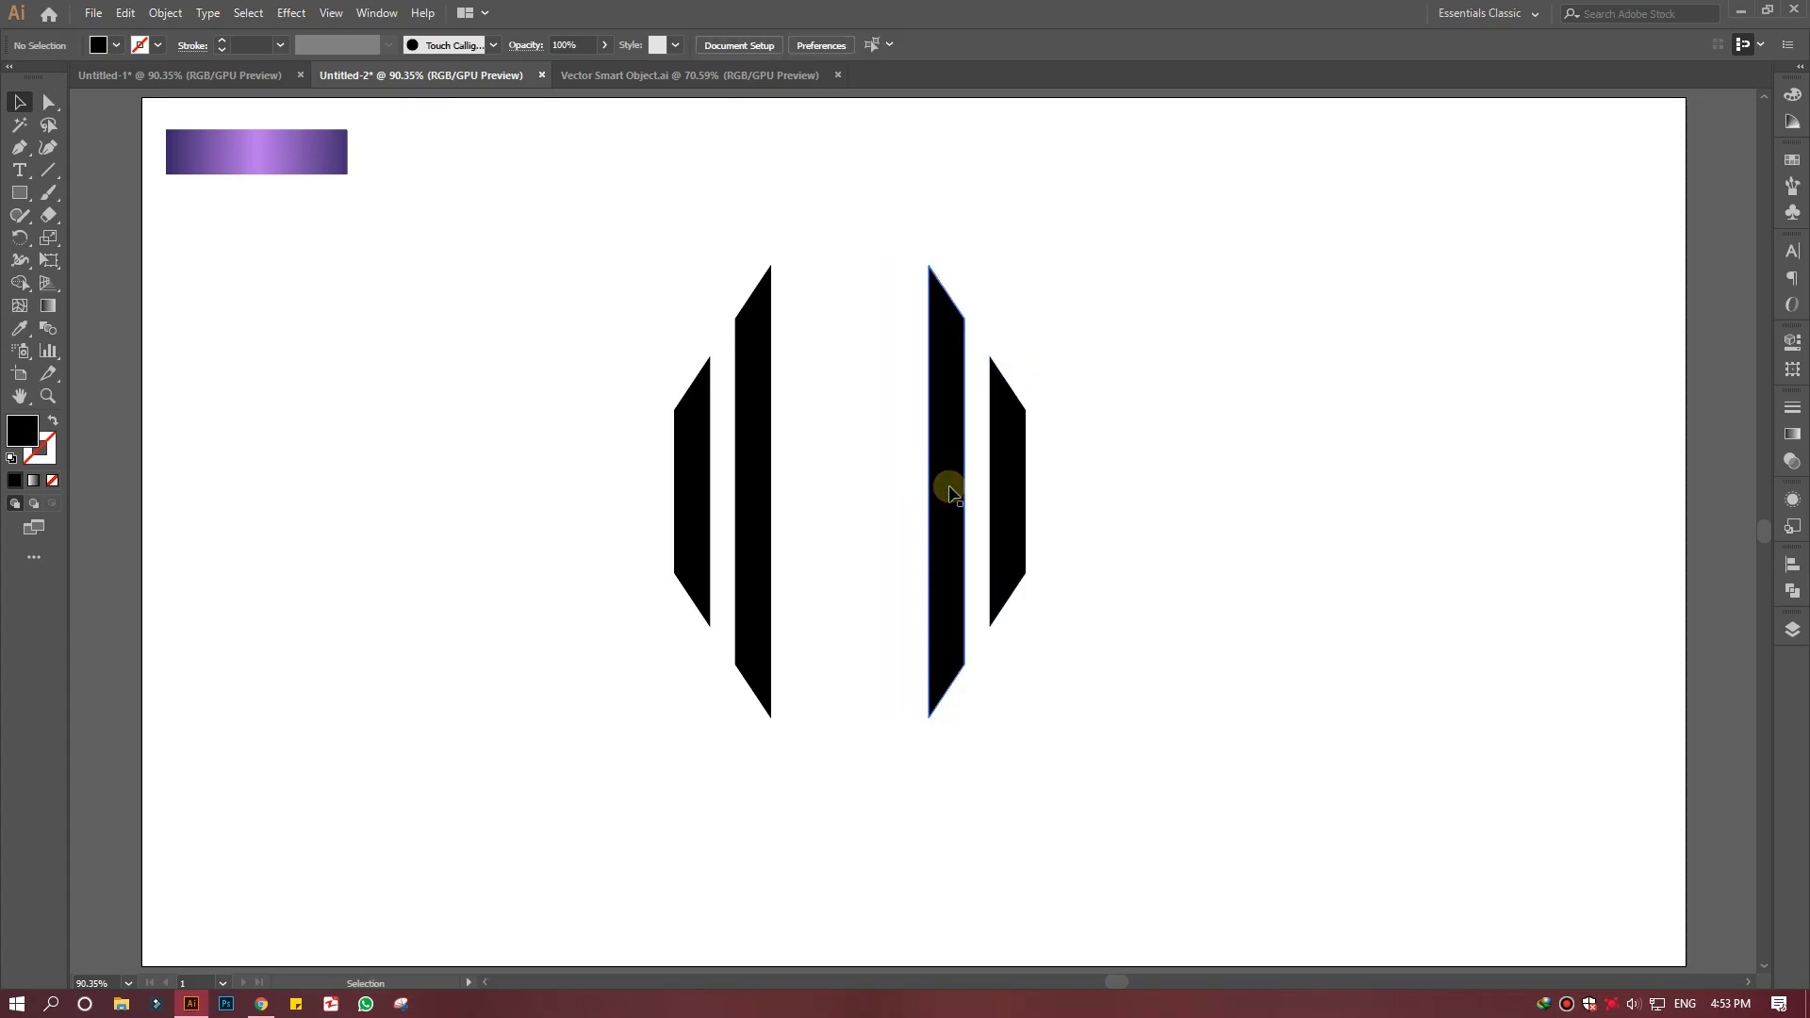
Draw a black crossbar about 153 × 29 px bridging the two inner vertical bars
left_click(20, 193)
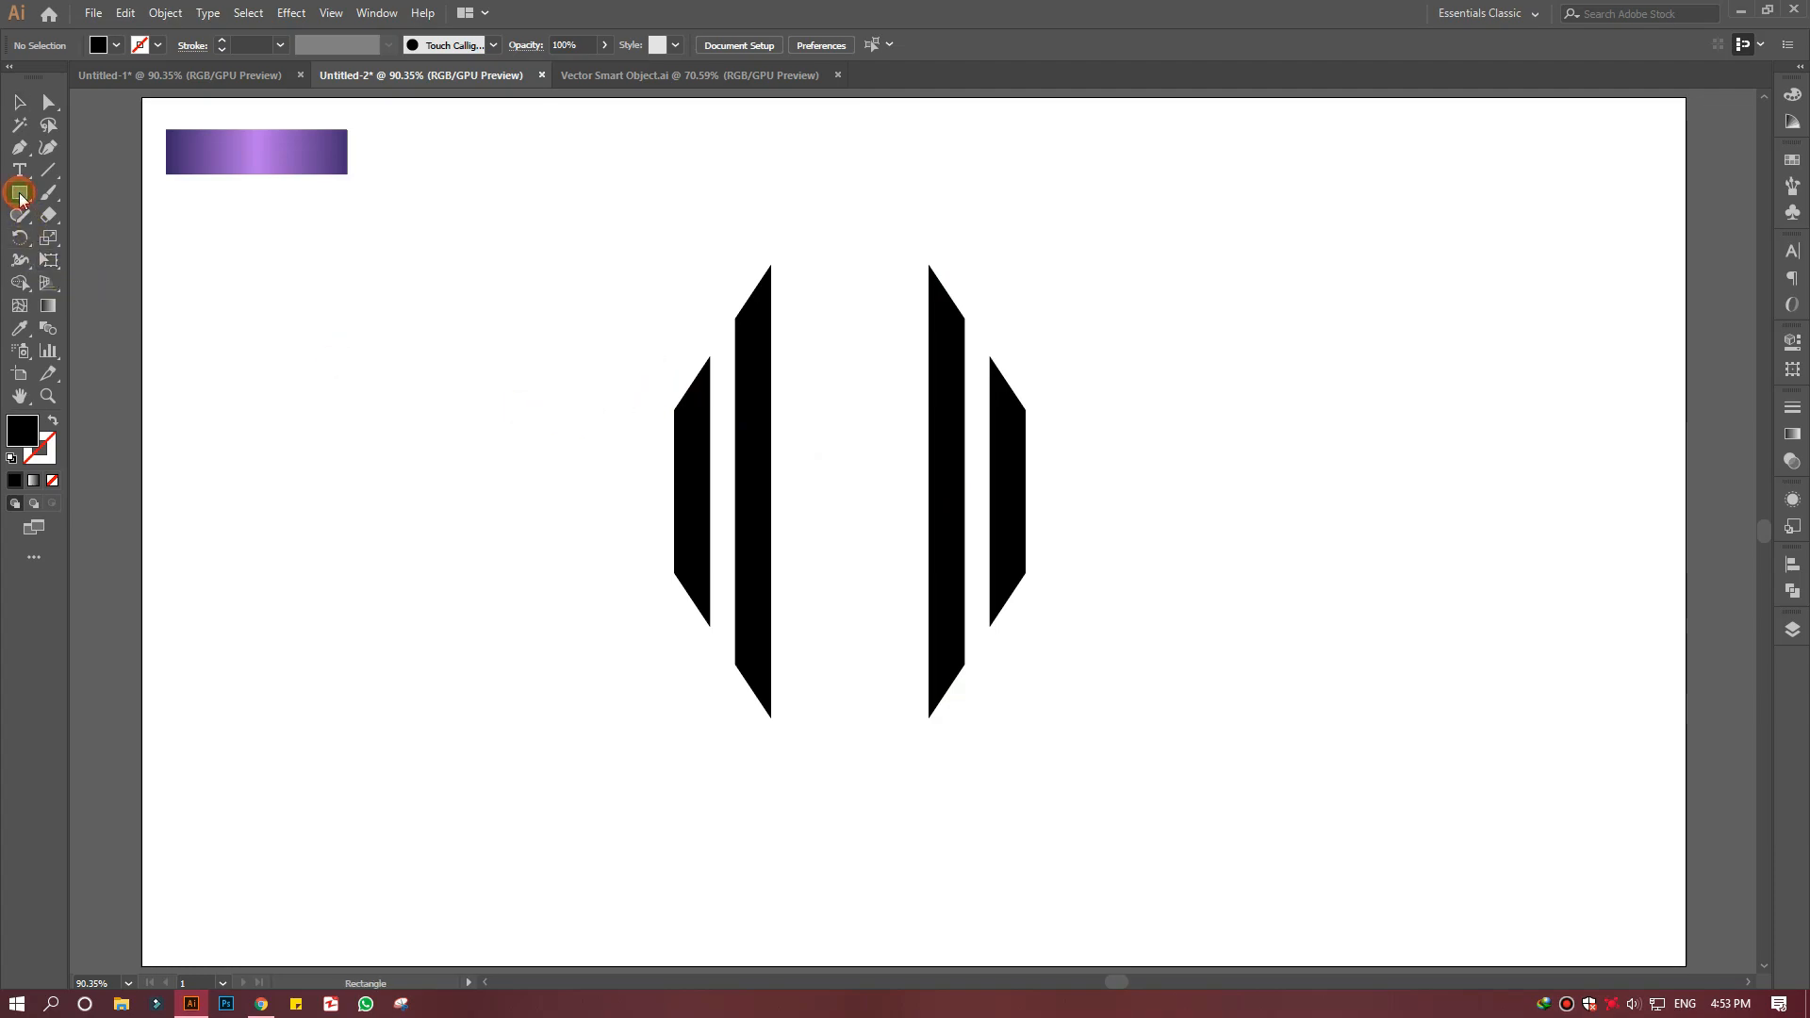
left_click_drag(762, 423, 848, 441)
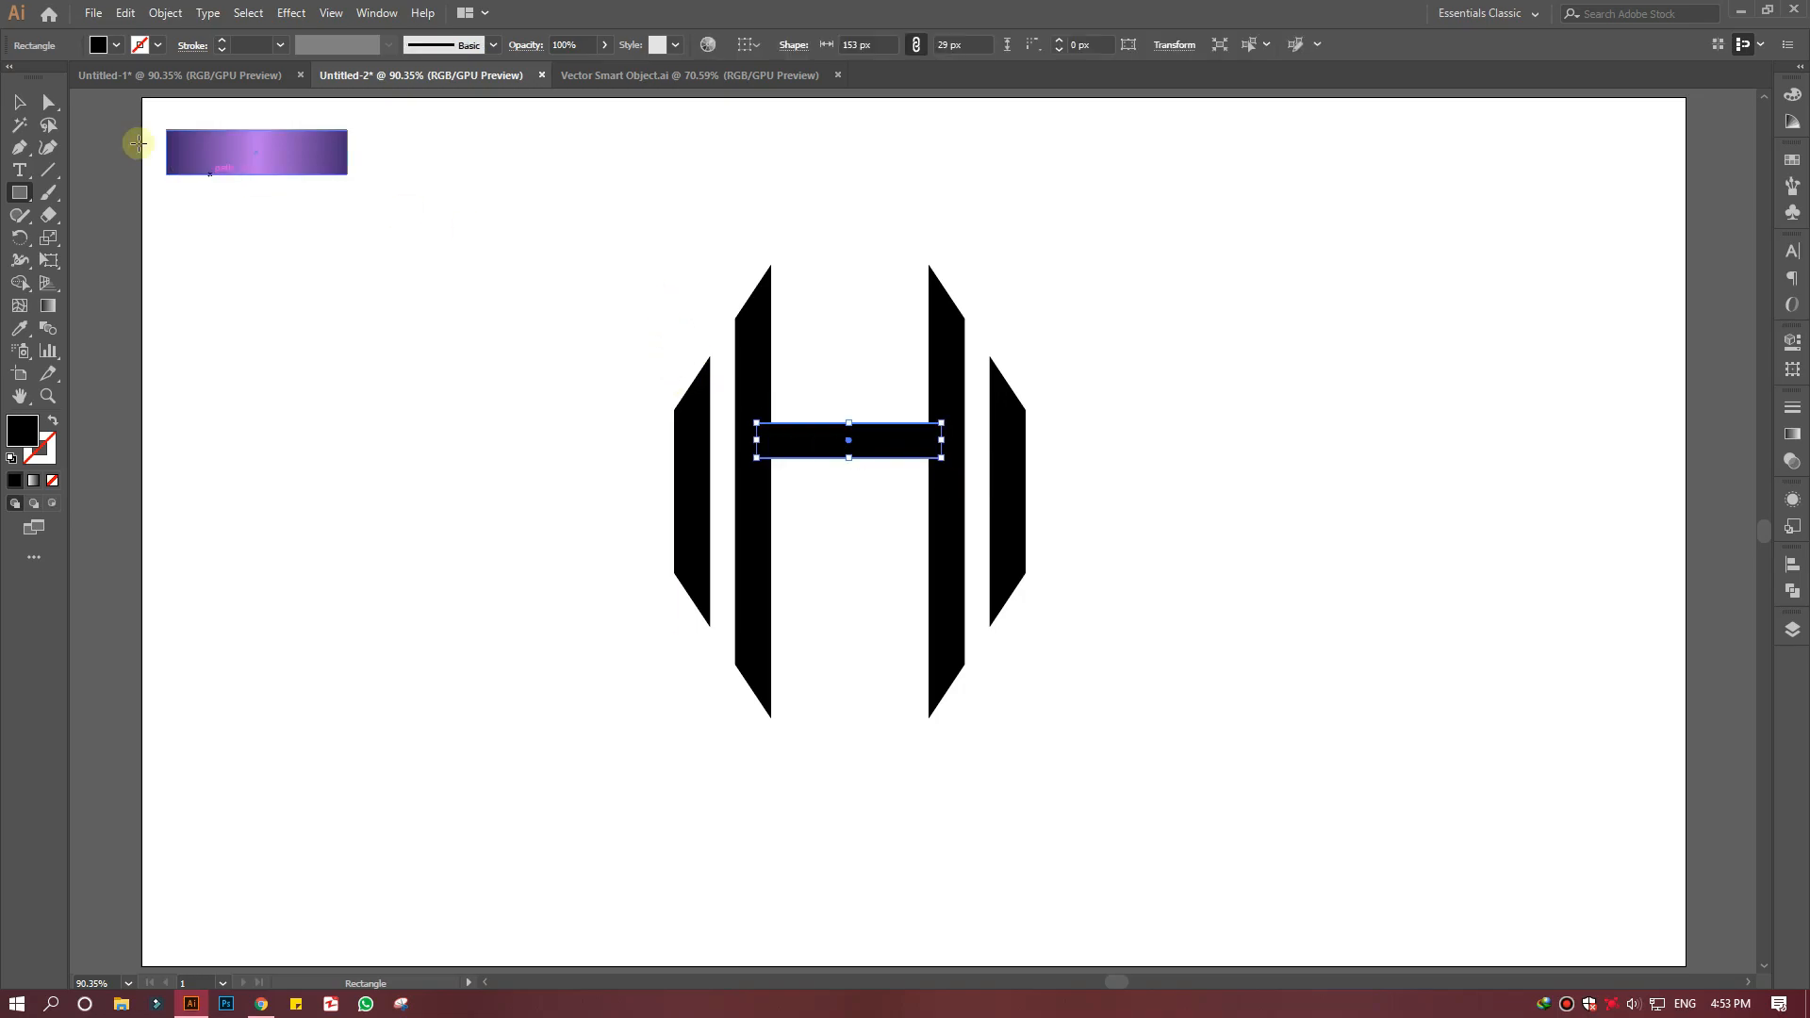
Try to align the crossbar and both bar groups to their horizontal centers
key("v")
left_click_drag(667, 274, 937, 456)
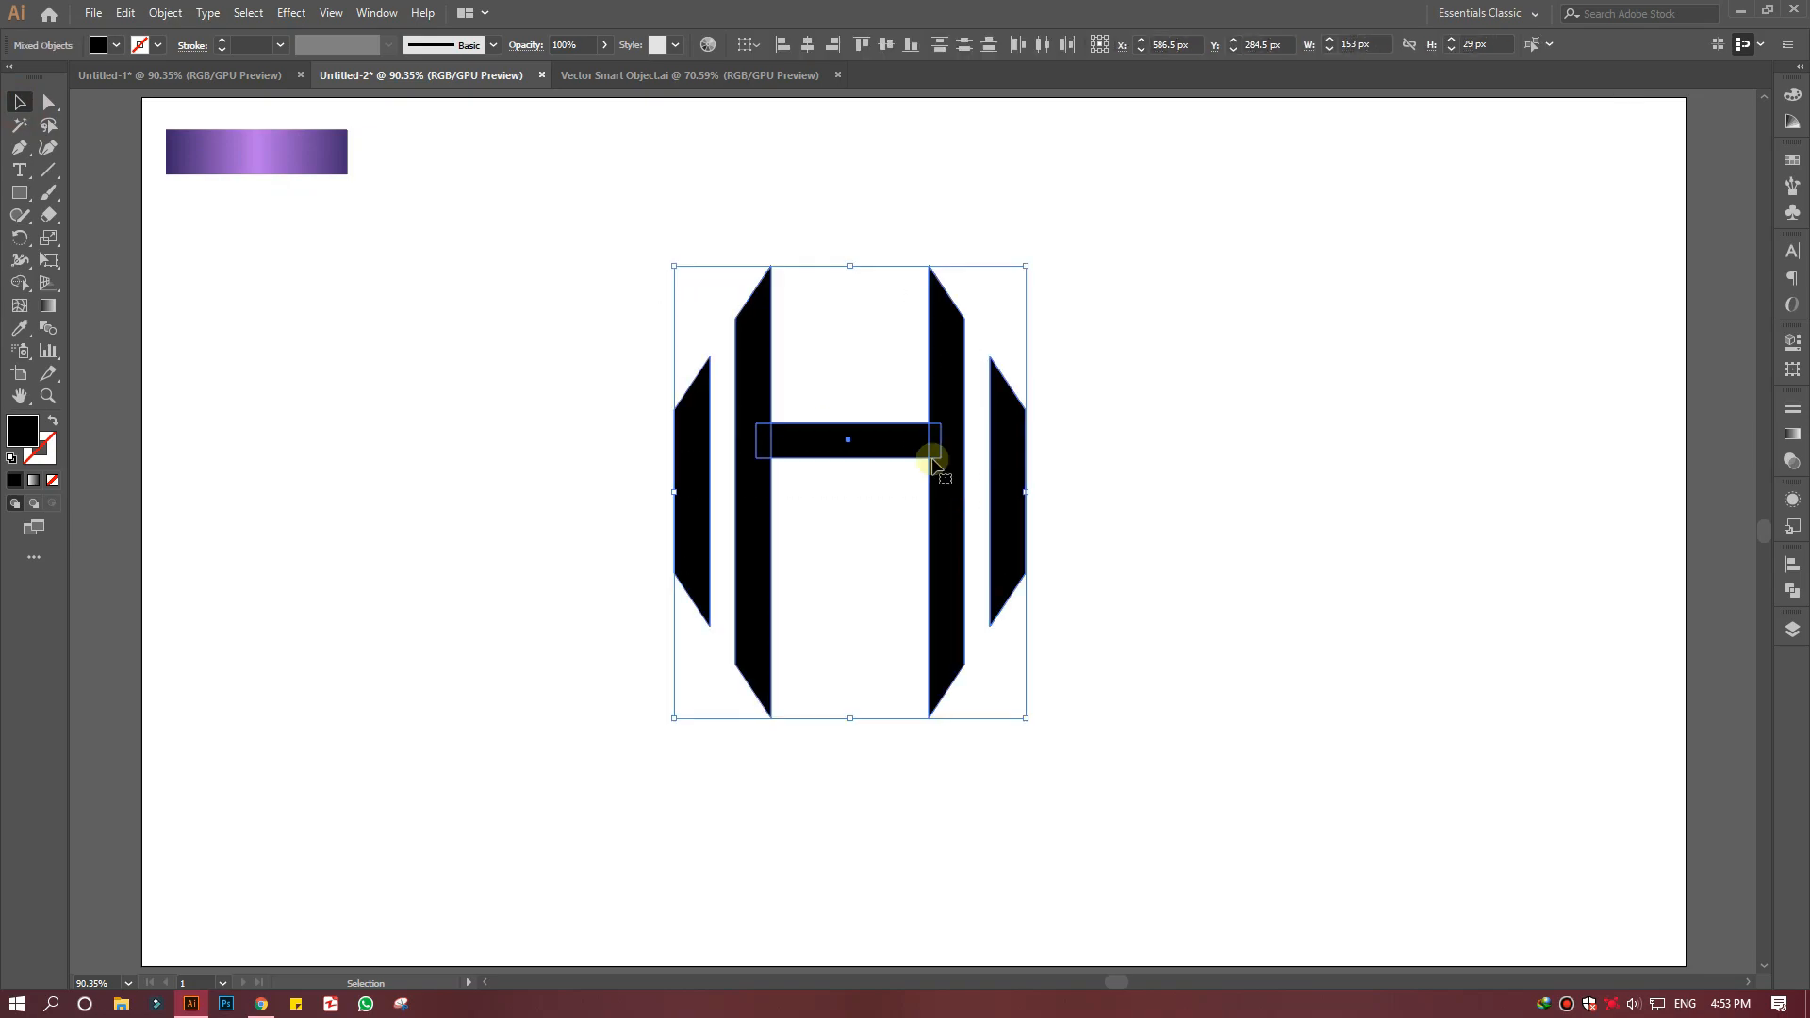
left_click(804, 47)
key("ctrl+z")
left_click(557, 336)
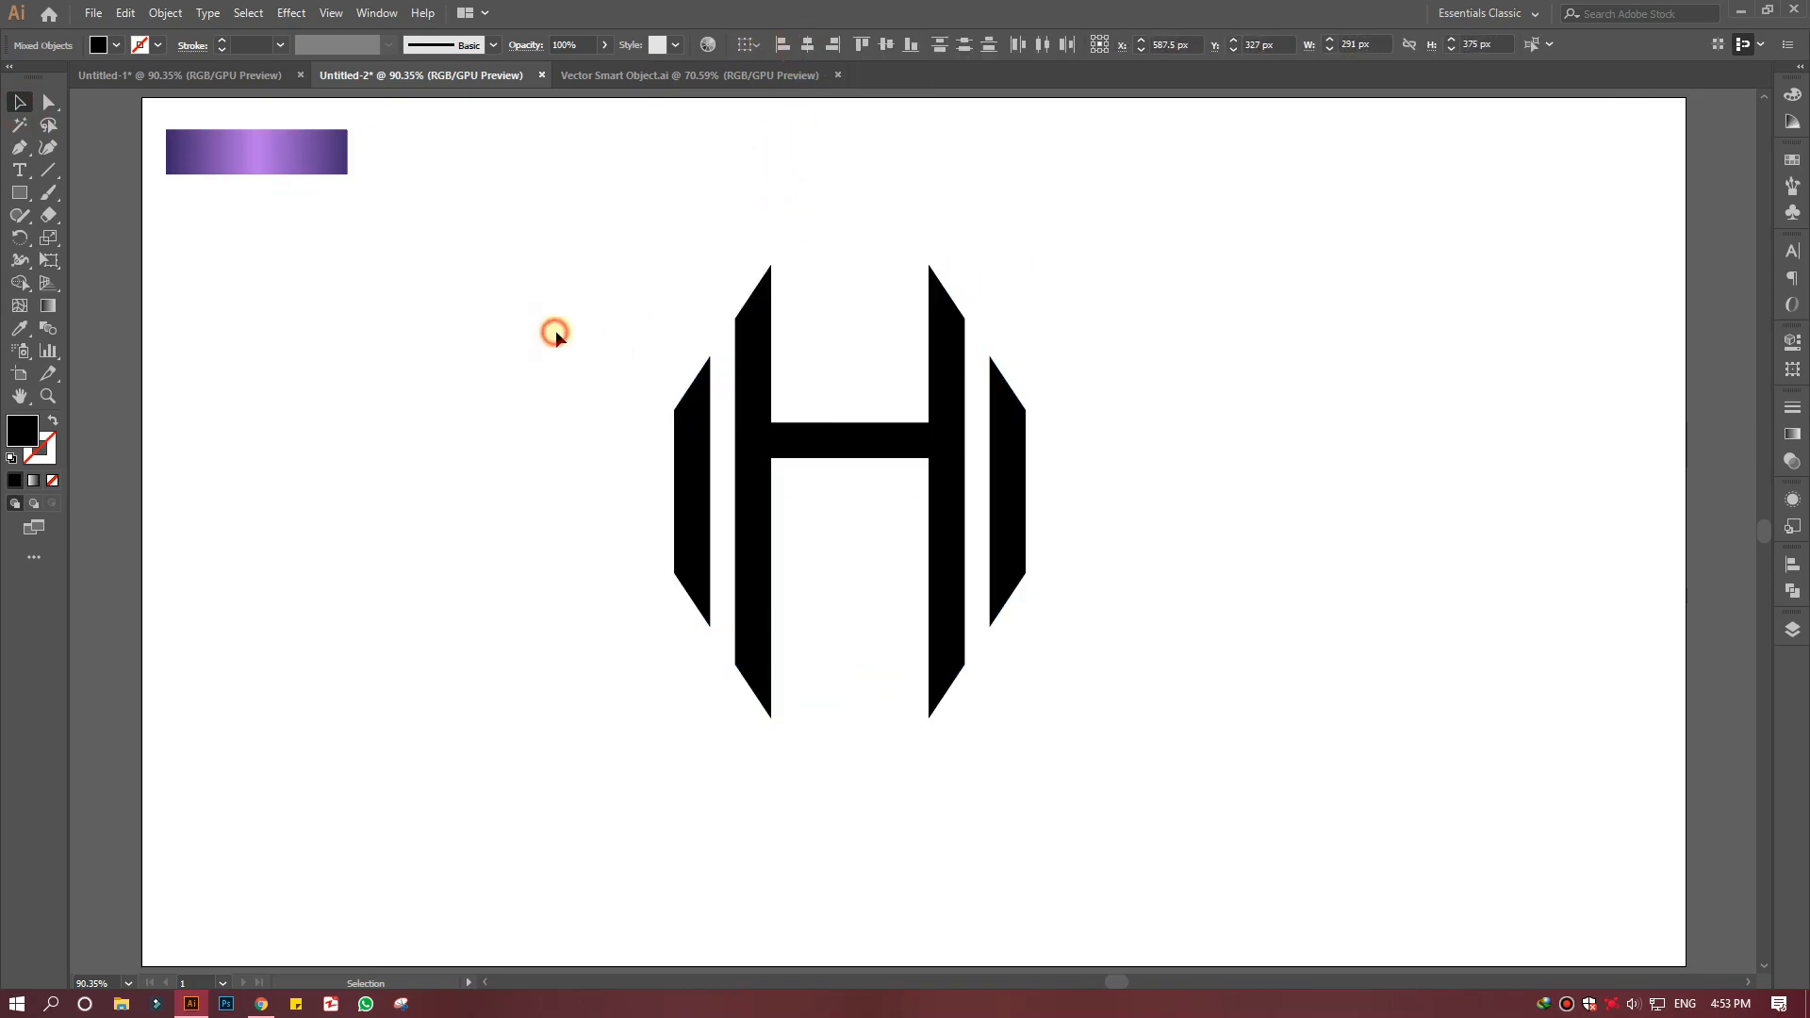
Duplicate the crossbar just below the original and add another copy rotated upright, centered across them
left_click(813, 452)
left_click_drag(845, 455, 848, 525)
left_click_drag(848, 443, 853, 325)
left_click(850, 458)
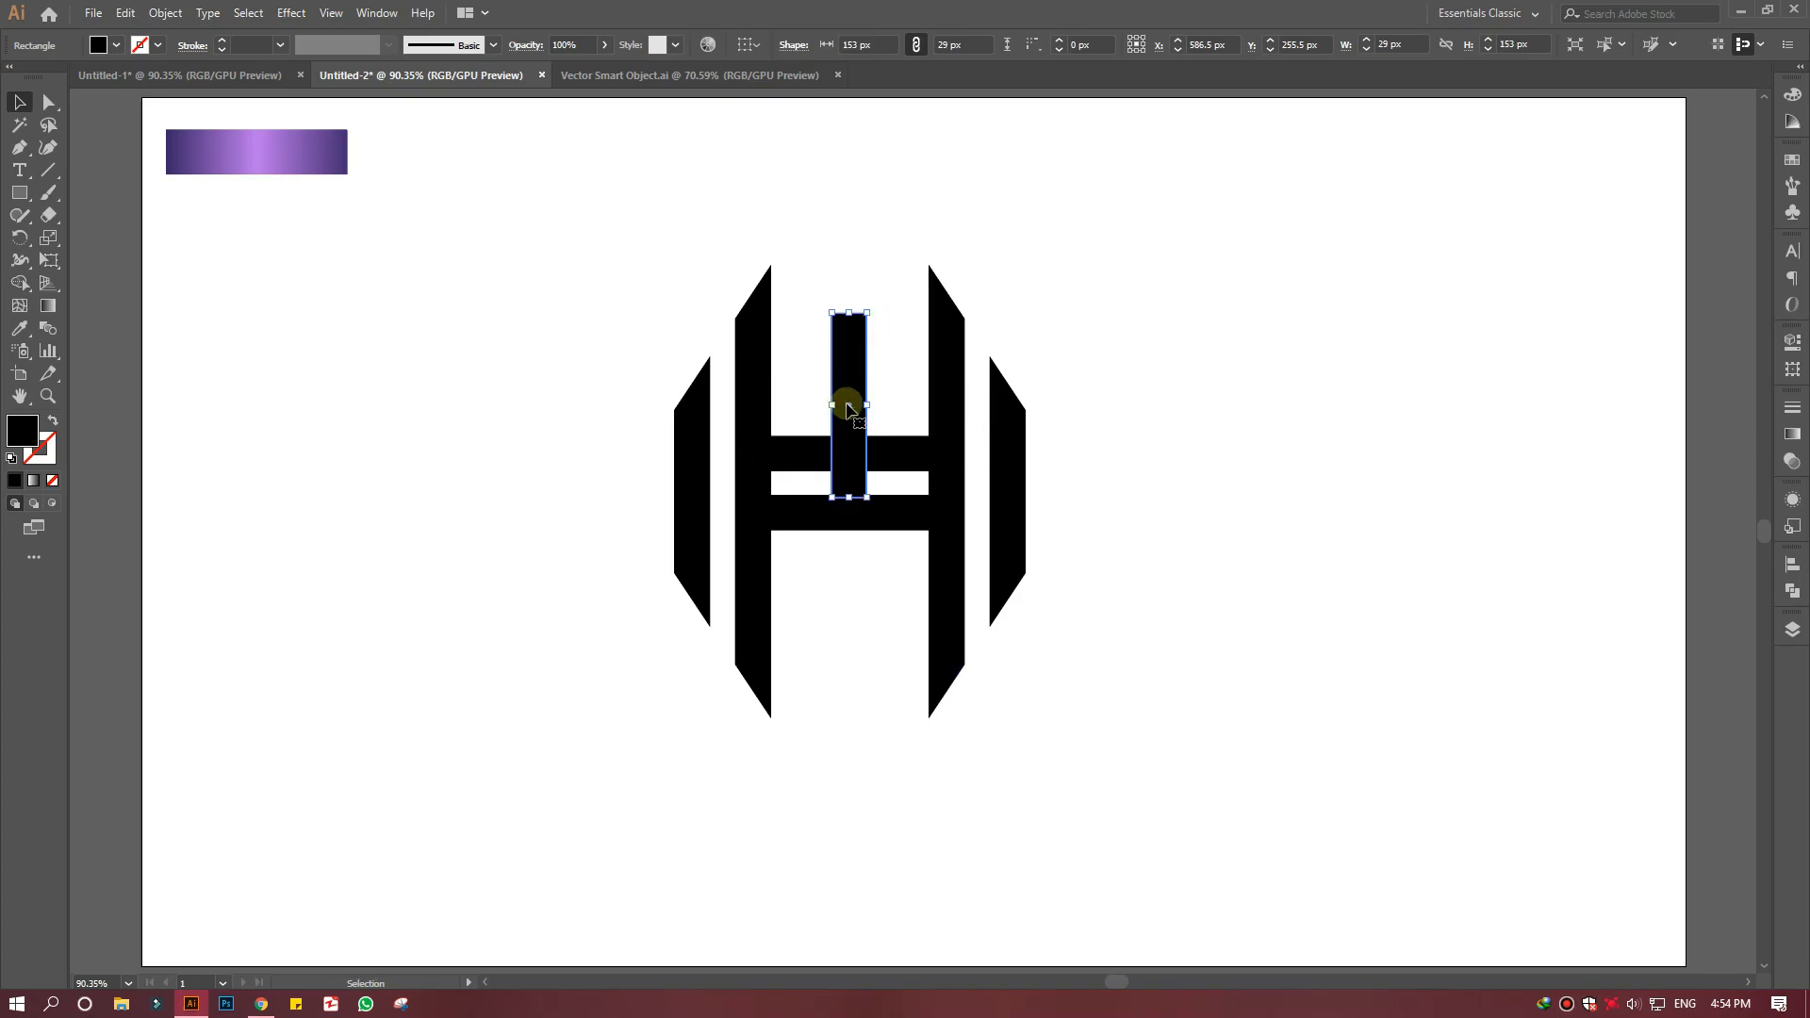
Move both crossbars and the upright center bar down between the inner bars, and lengthen the upright bar to about 164 px
left_click_drag(849, 405, 879, 557)
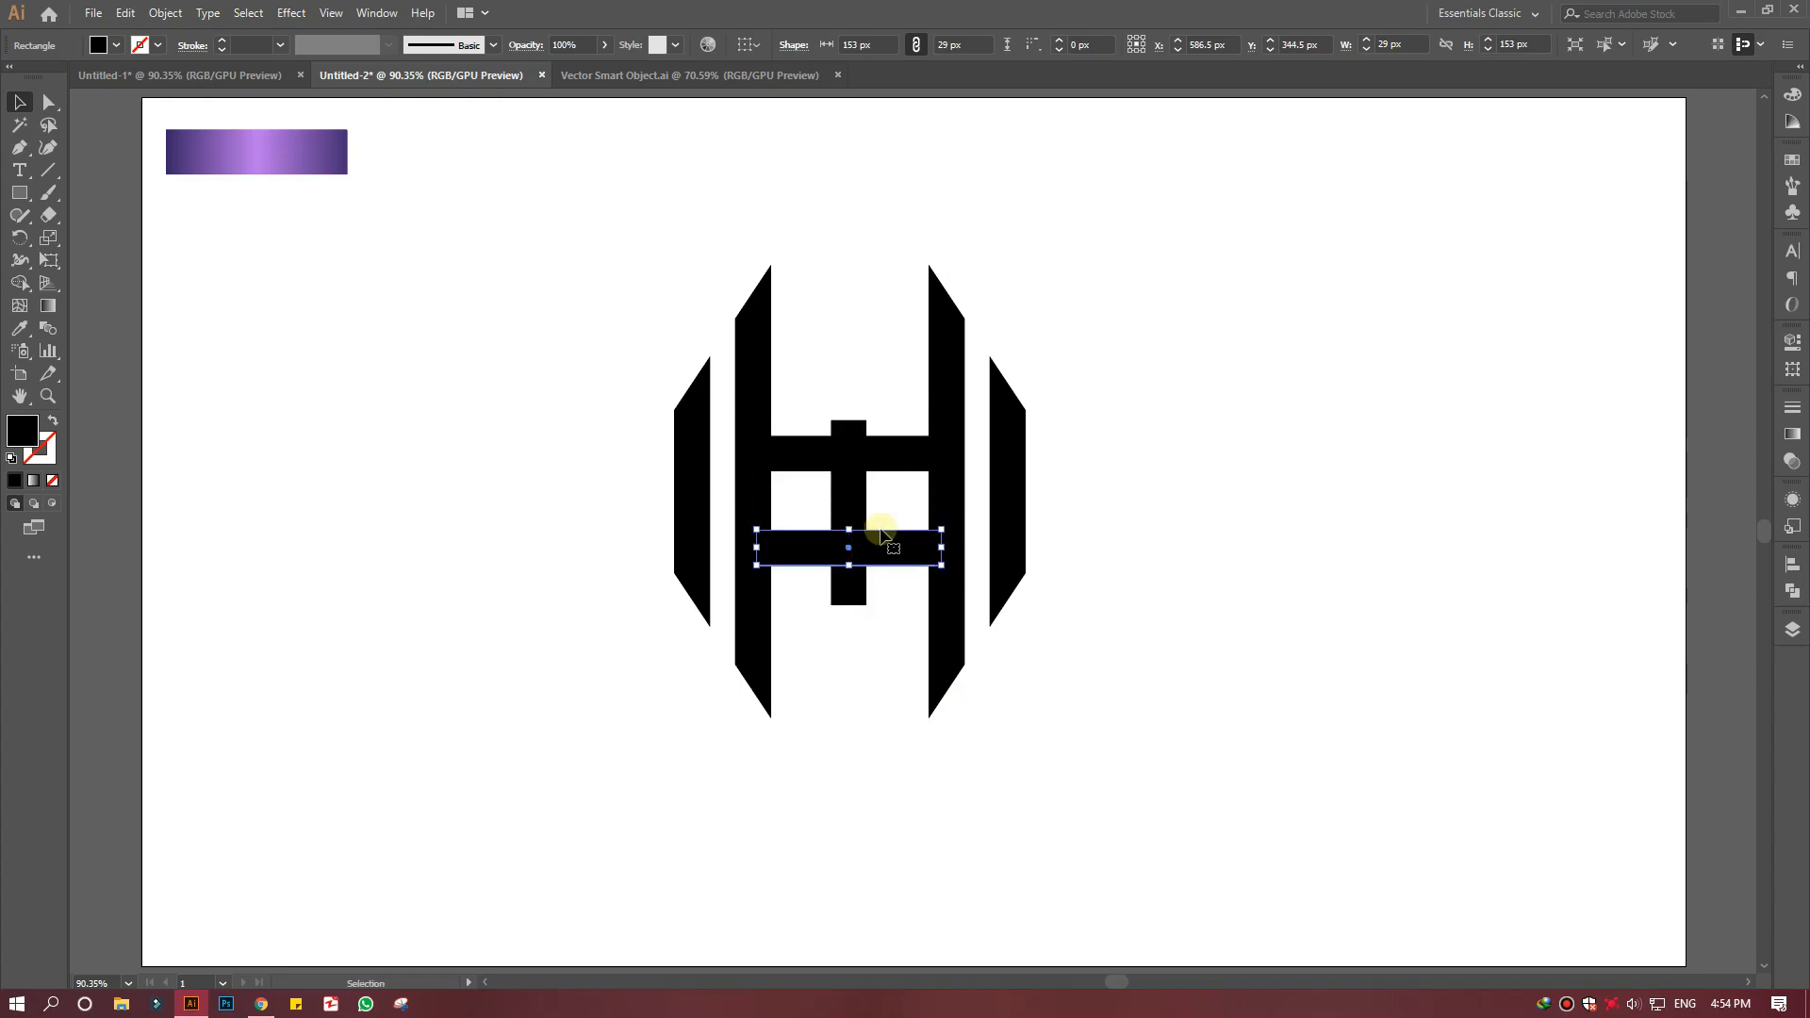
left_click_drag(881, 465, 880, 547)
left_click_drag(881, 546, 849, 513)
left_click(852, 525)
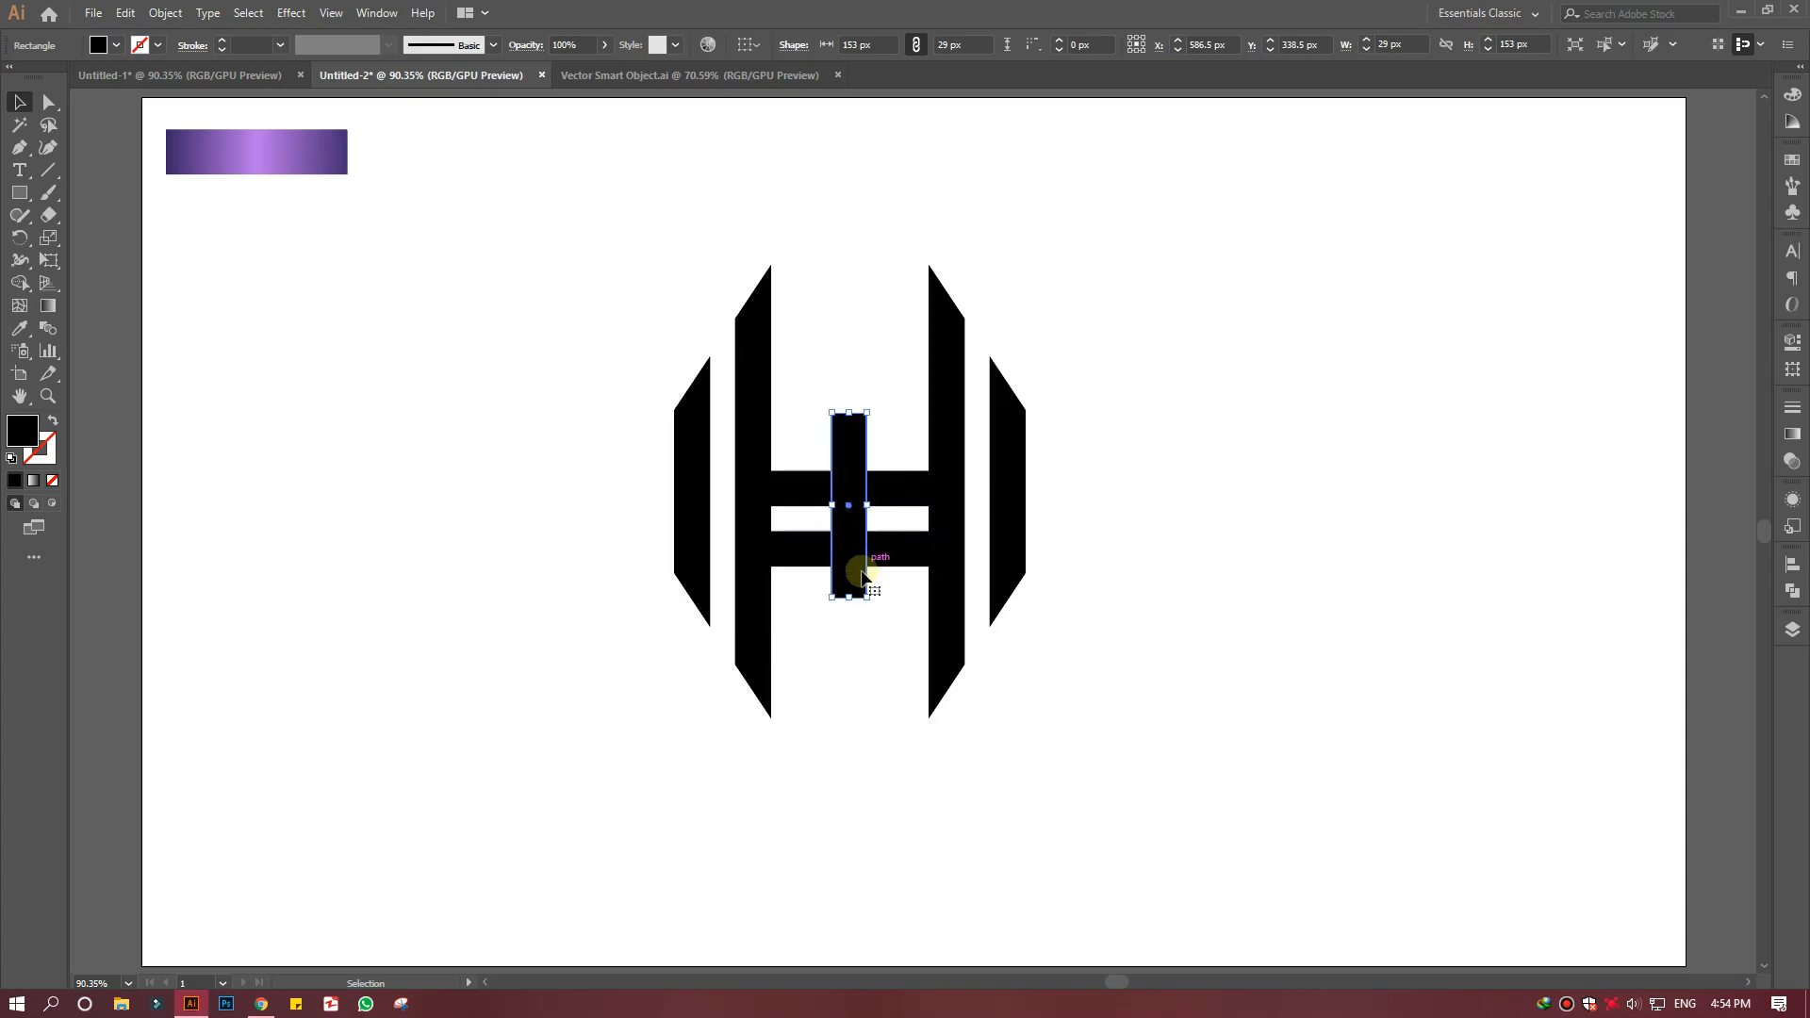
mouse_move(848, 596)
left_mouse_down()
mouse_move(850, 630)
mouse_move(850, 610)
left_mouse_up()
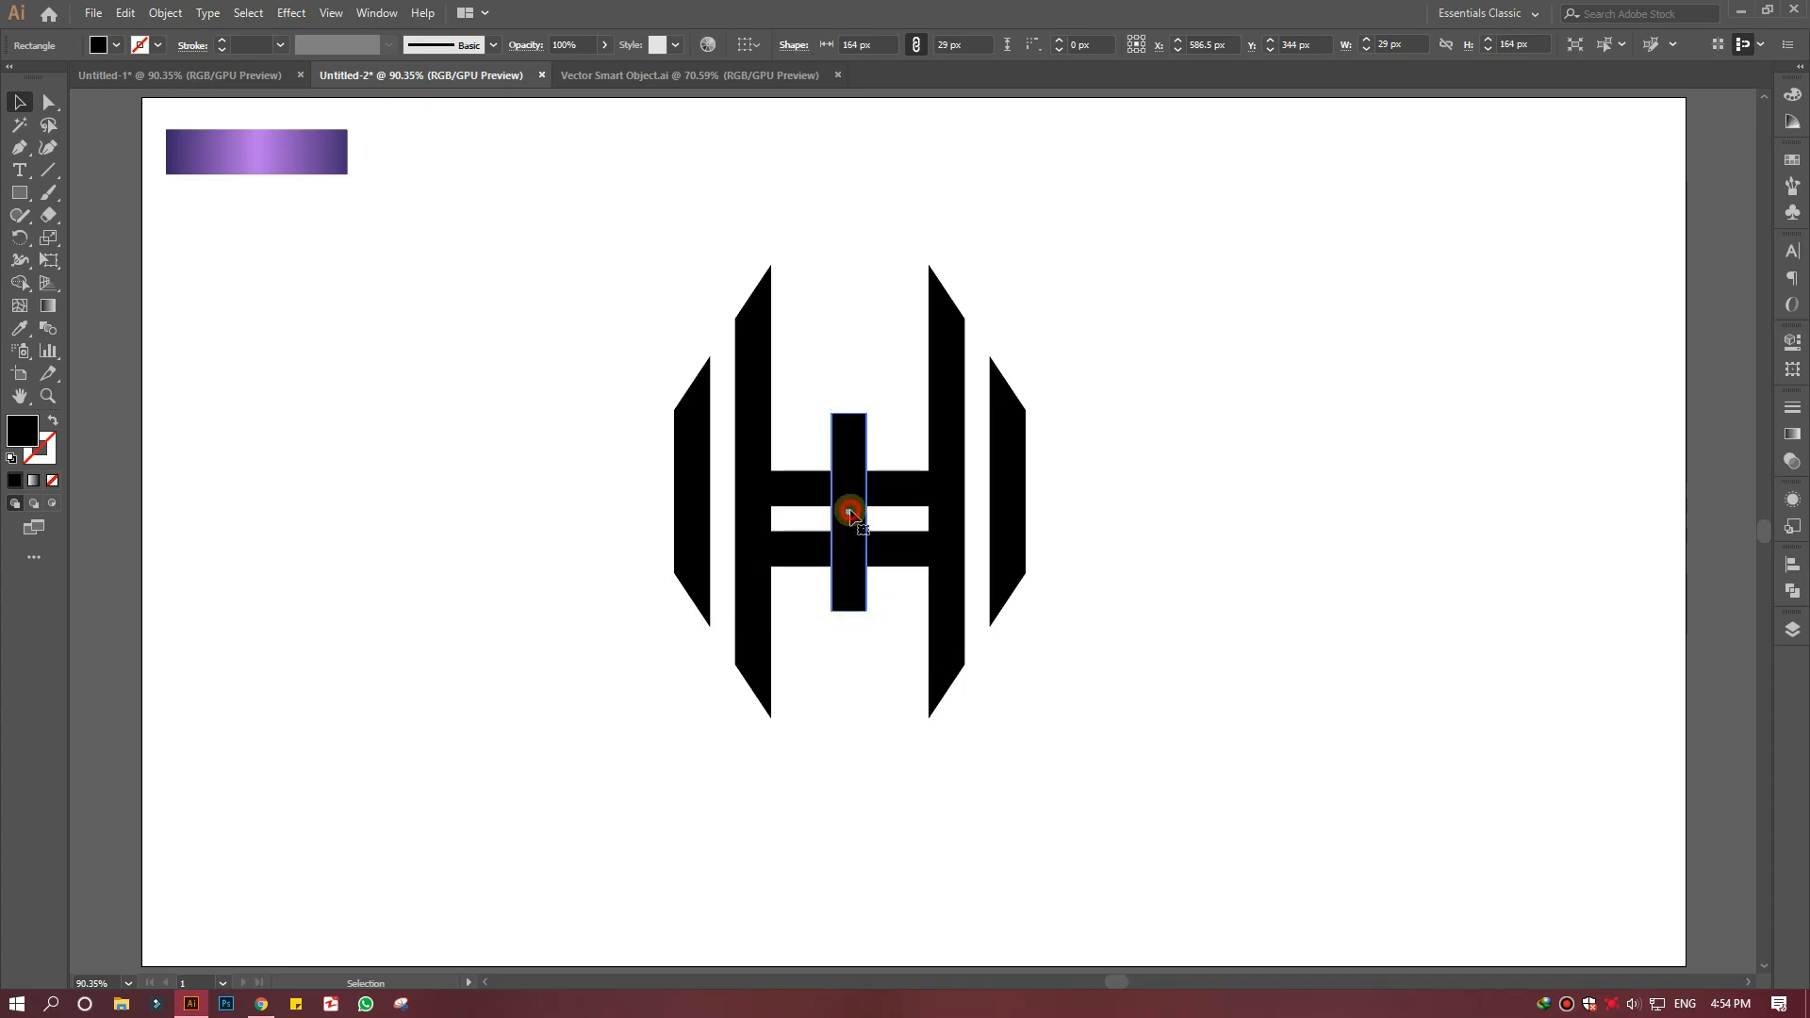
left_click_drag(850, 510, 849, 517)
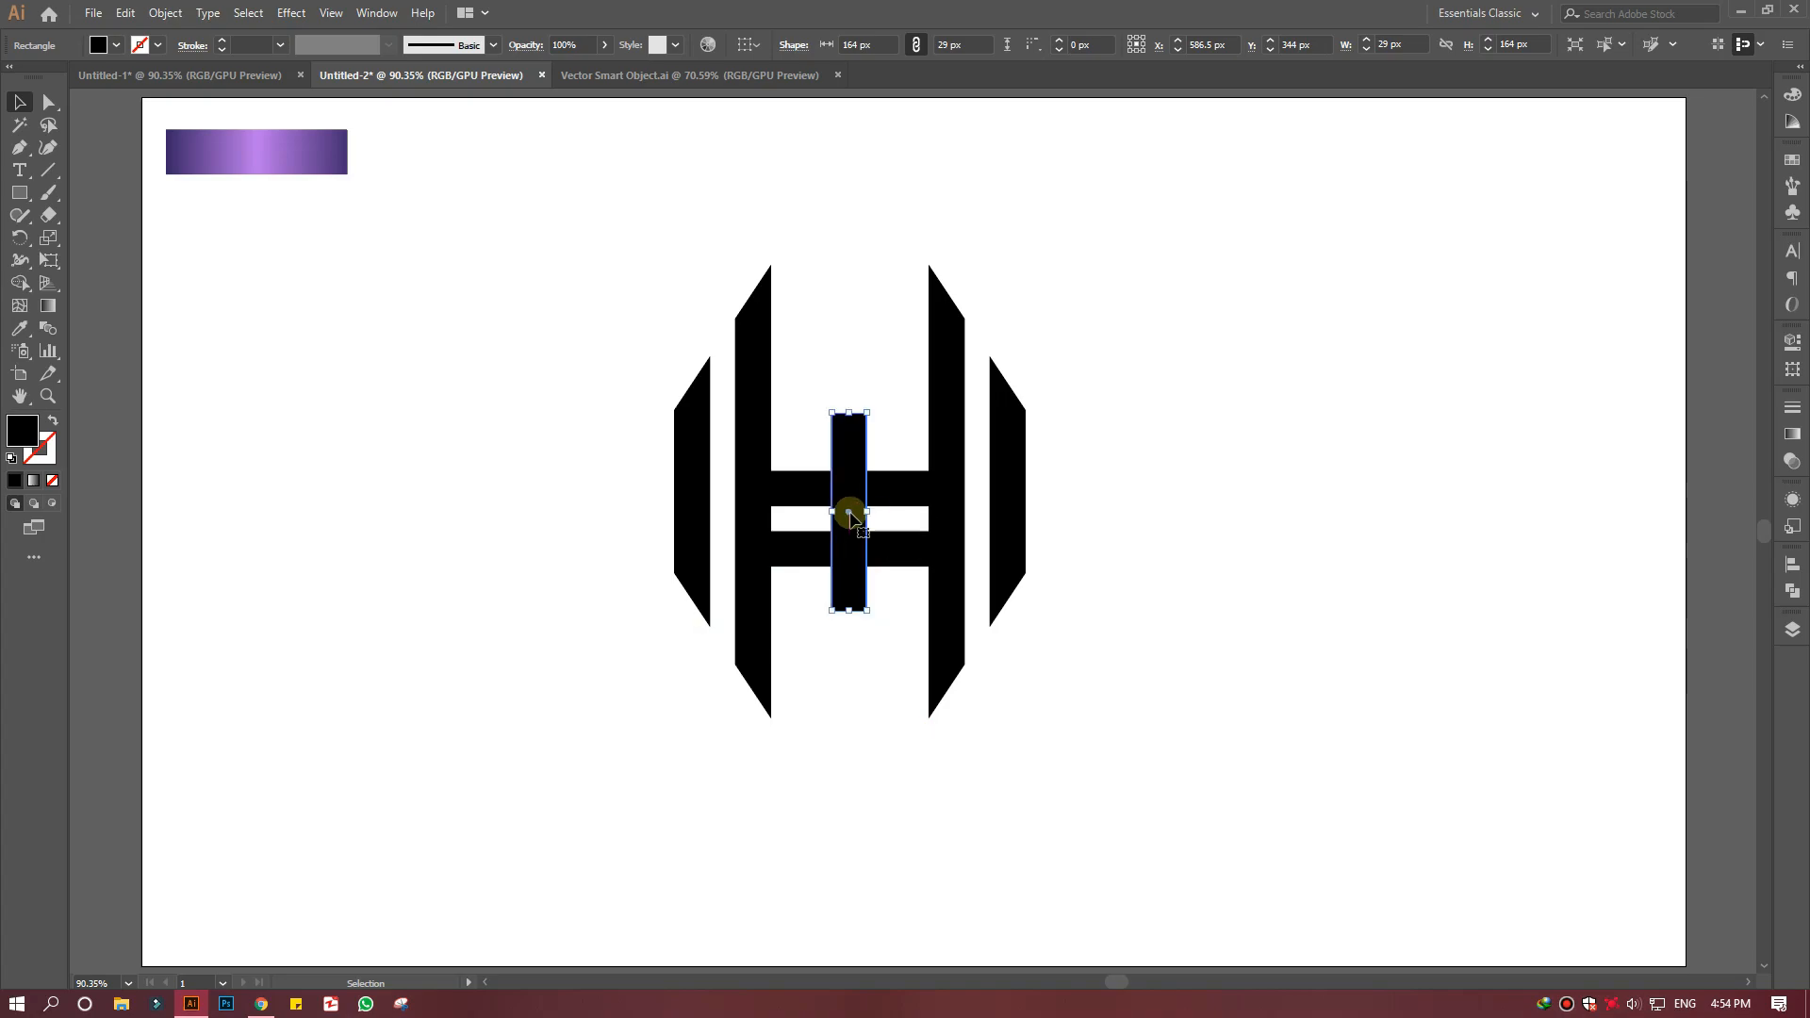
left_click(902, 403)
left_click(861, 478)
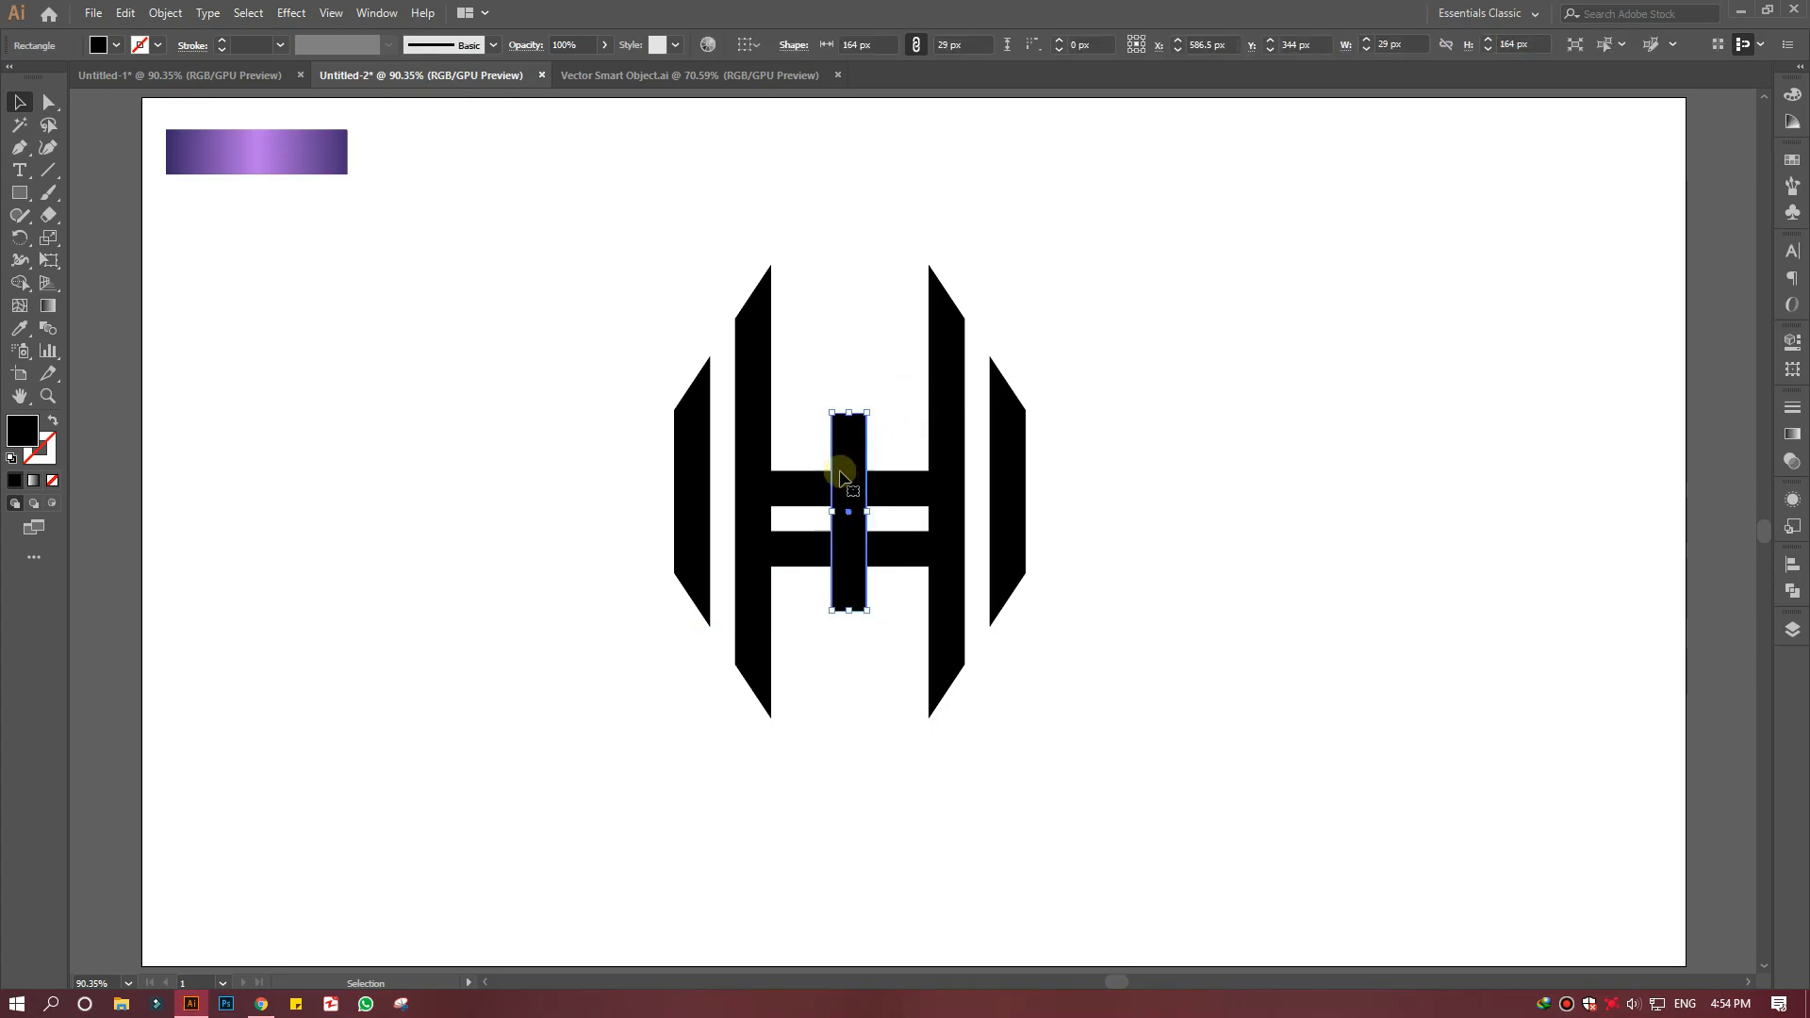
Draw a closed triangular tip about 29 × 36 px on the upper end of the upright center bar with the Pen tool
left_click(416, 452)
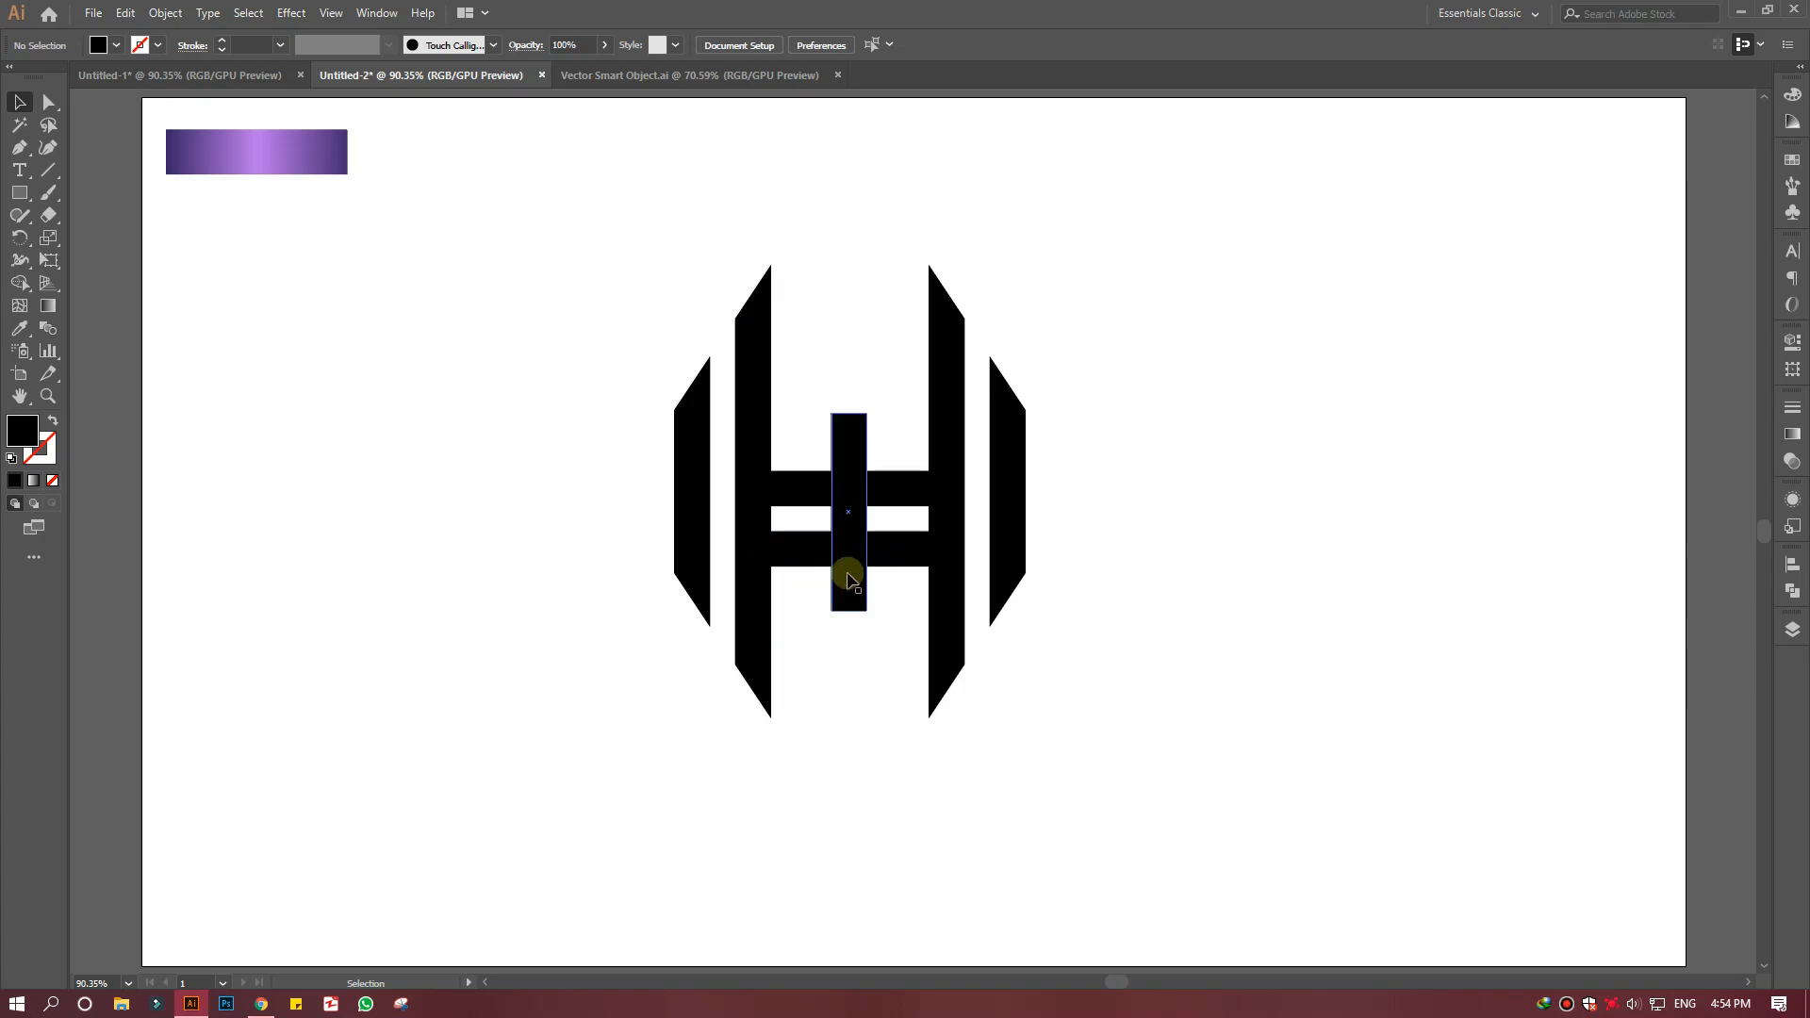
left_click(19, 147)
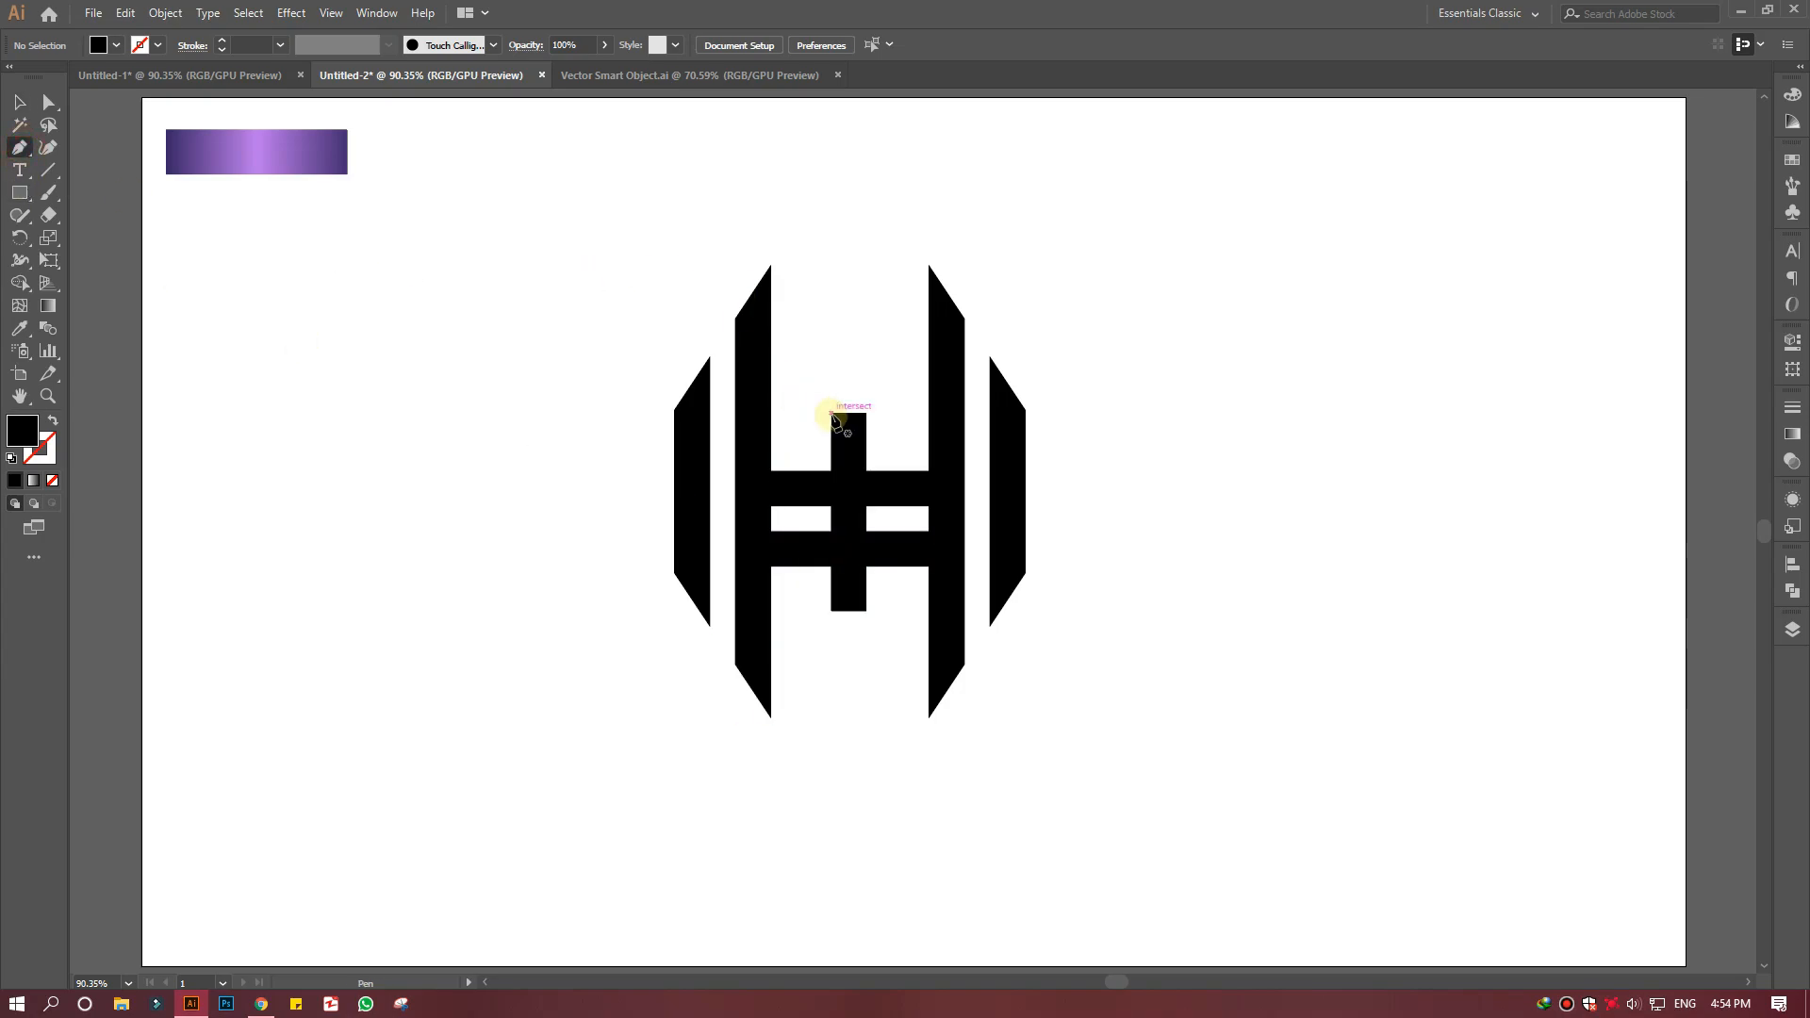
left_click(832, 413)
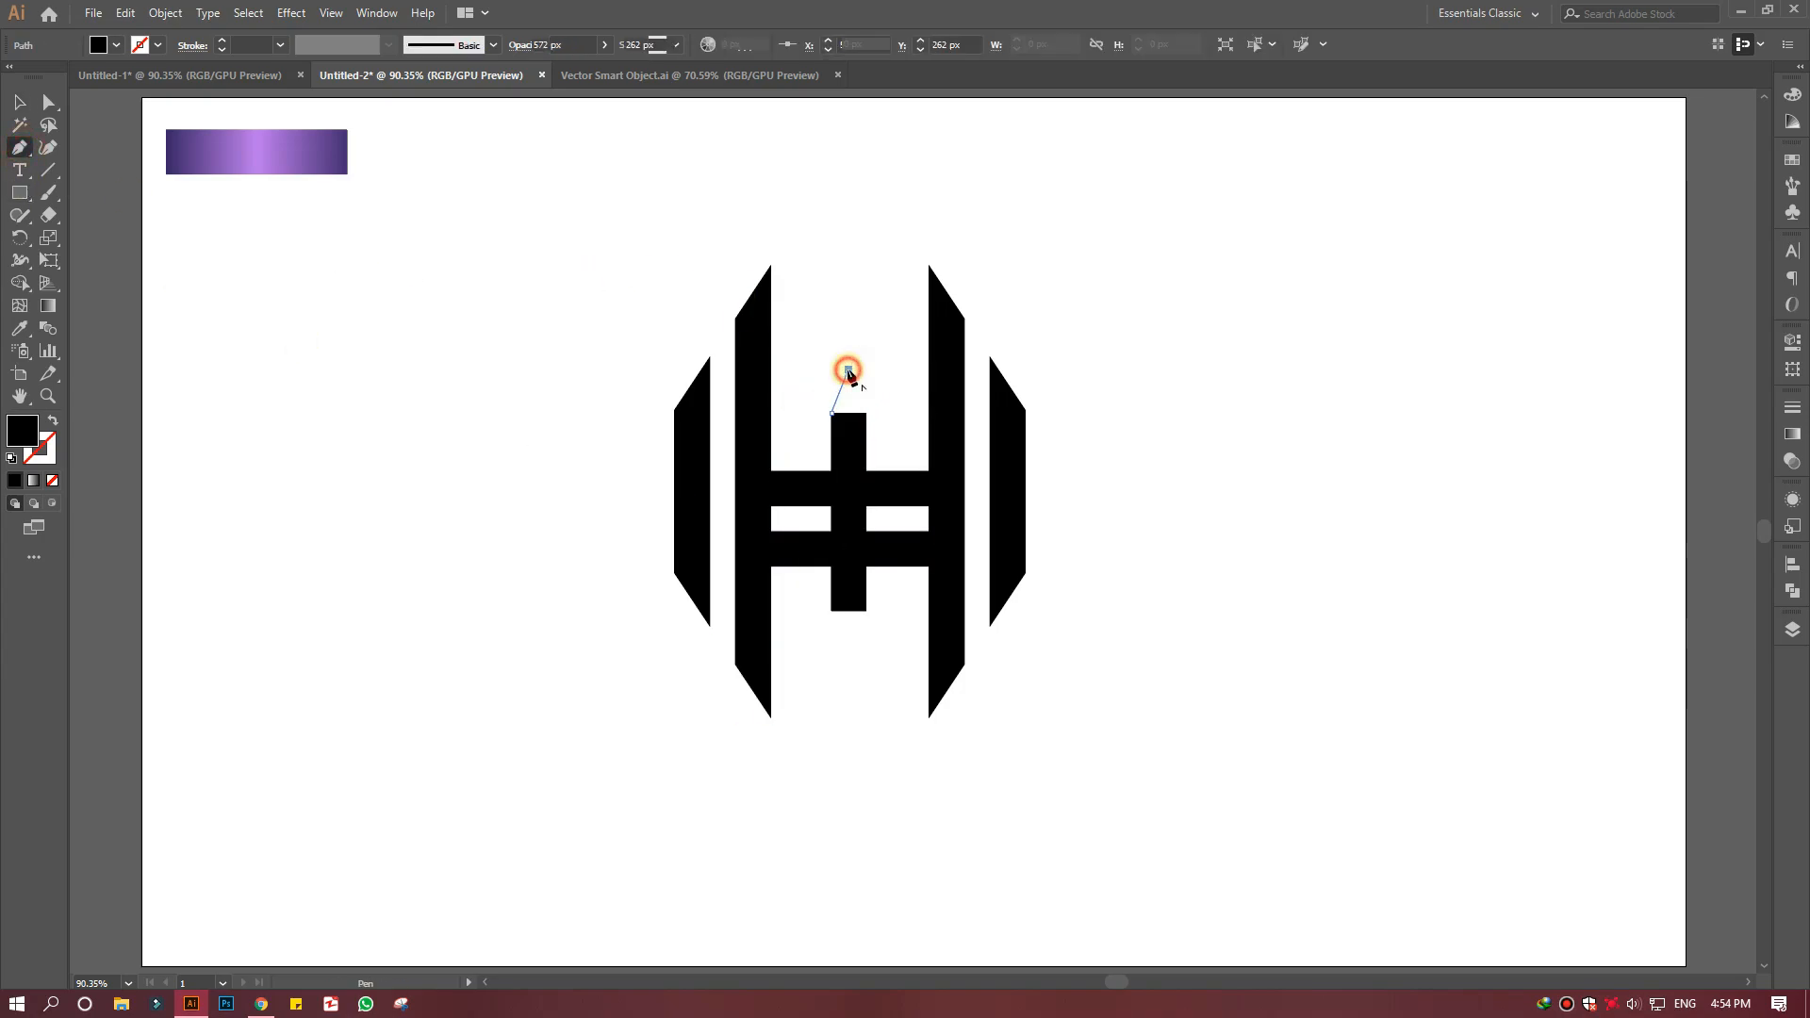
left_click(848, 368)
left_click(866, 413)
left_click(832, 413)
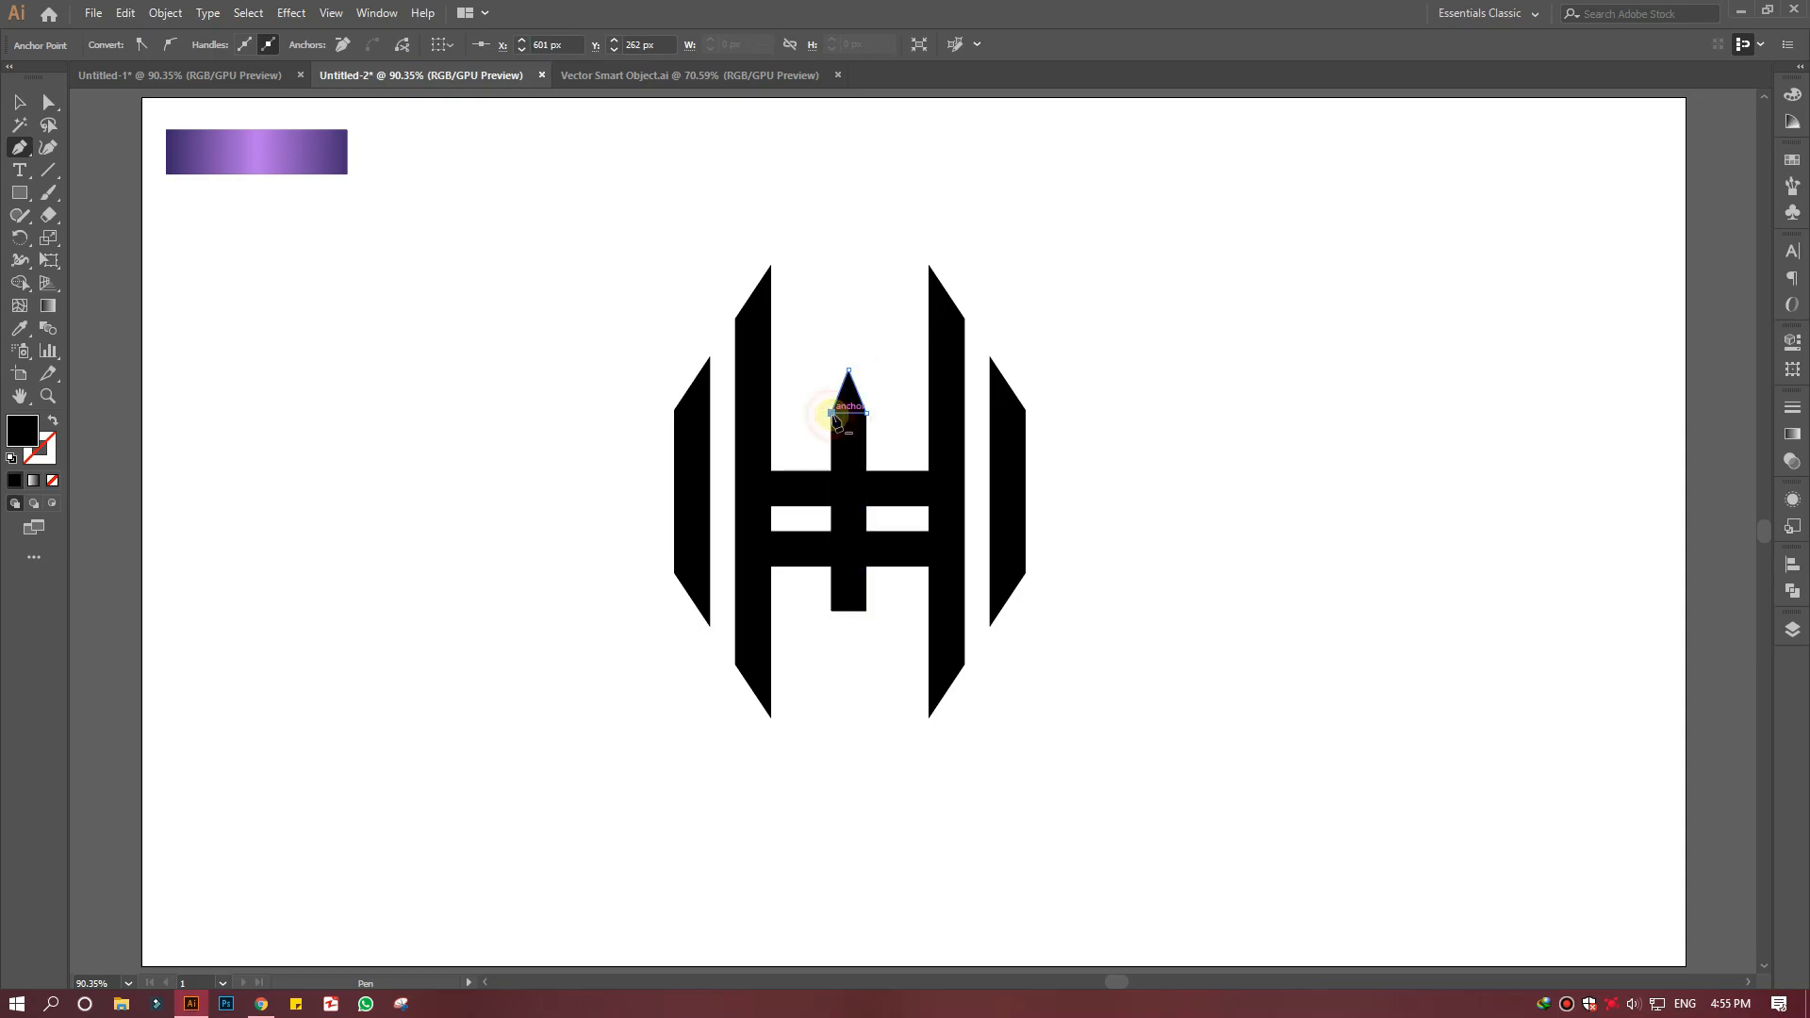
Reflect a copy of the triangular tip across the horizontal axis and move it onto the lower end of the center bar
left_click(20, 102)
right_click(848, 410)
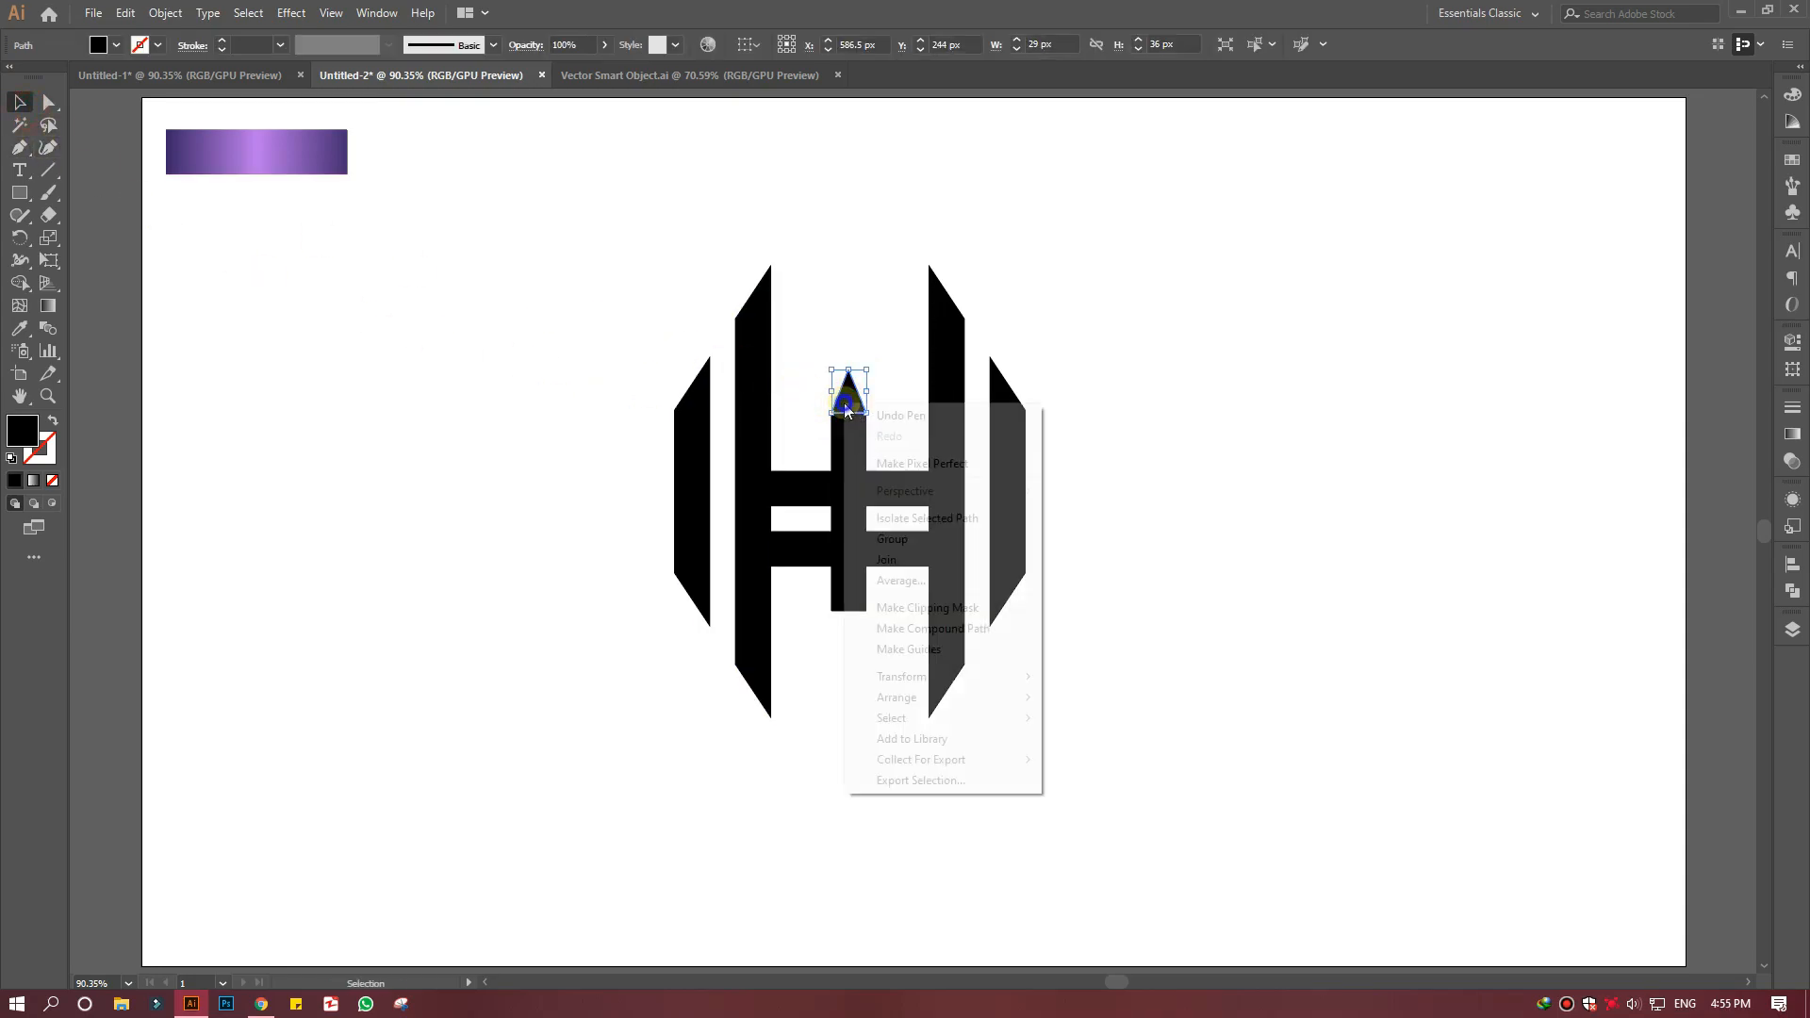
mouse_move(960, 678)
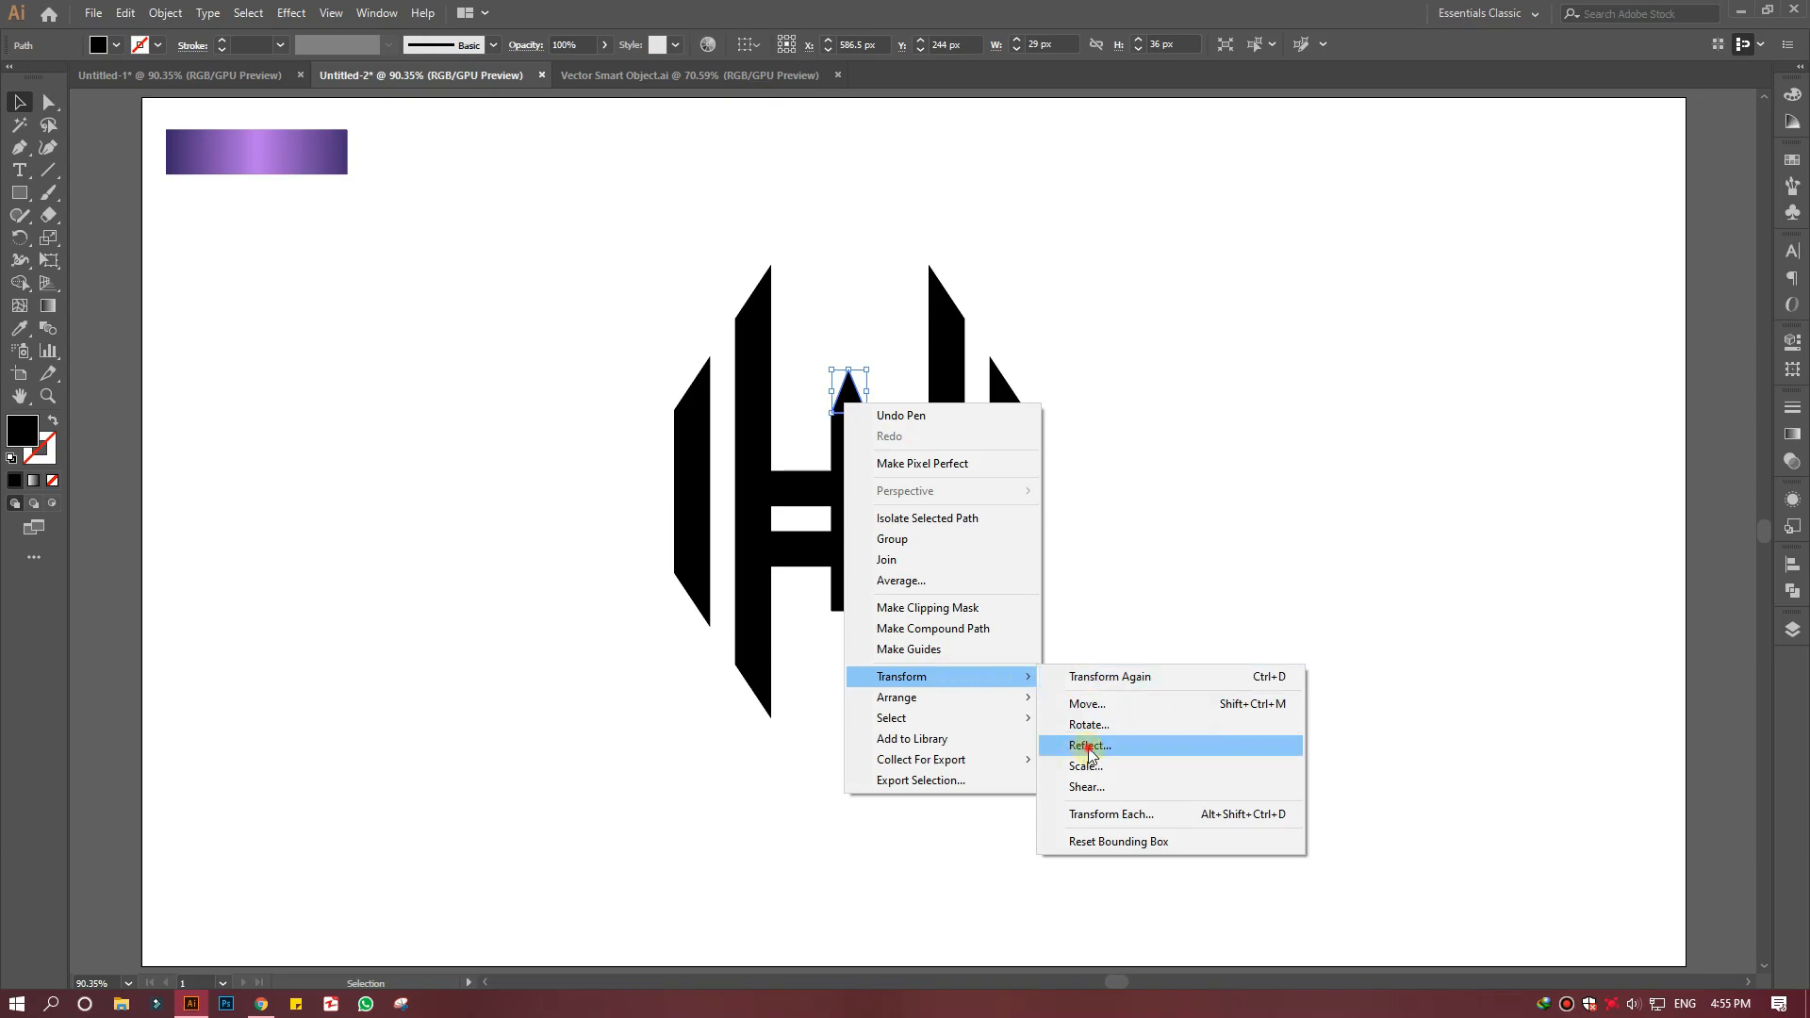
left_click(1089, 745)
left_click(1342, 498)
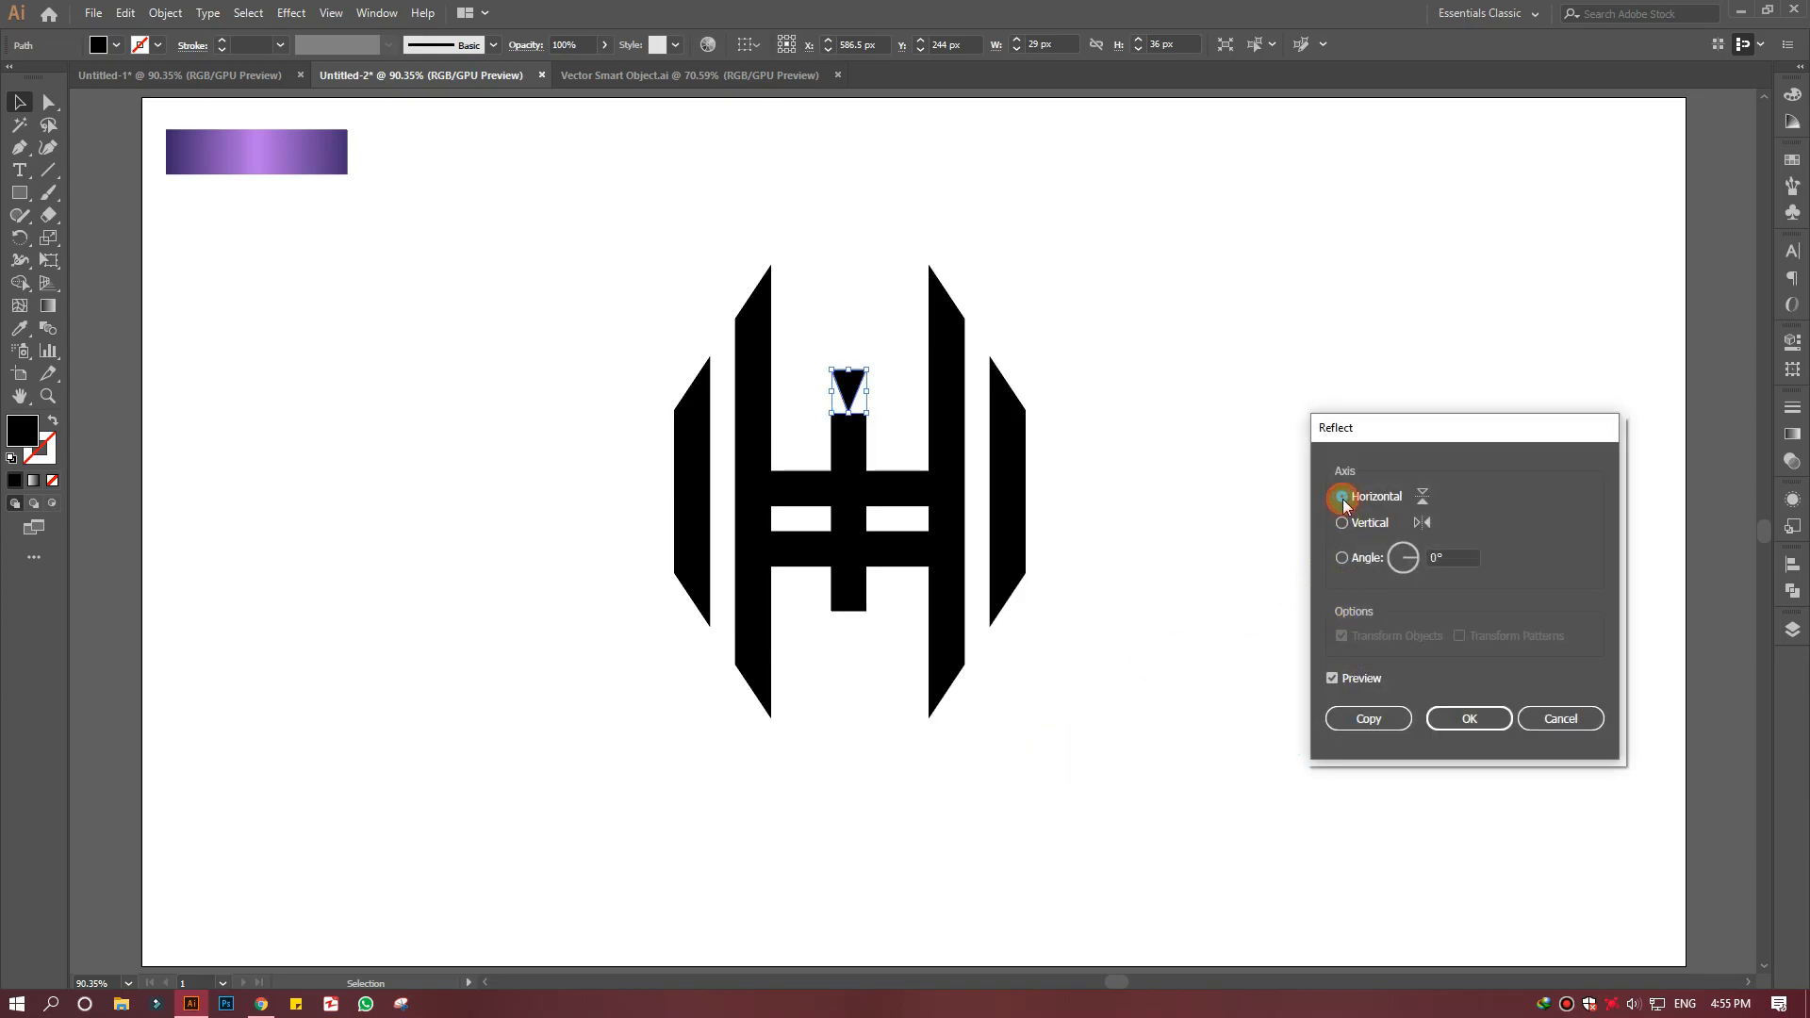
left_click(1369, 718)
left_click_drag(847, 394, 847, 639)
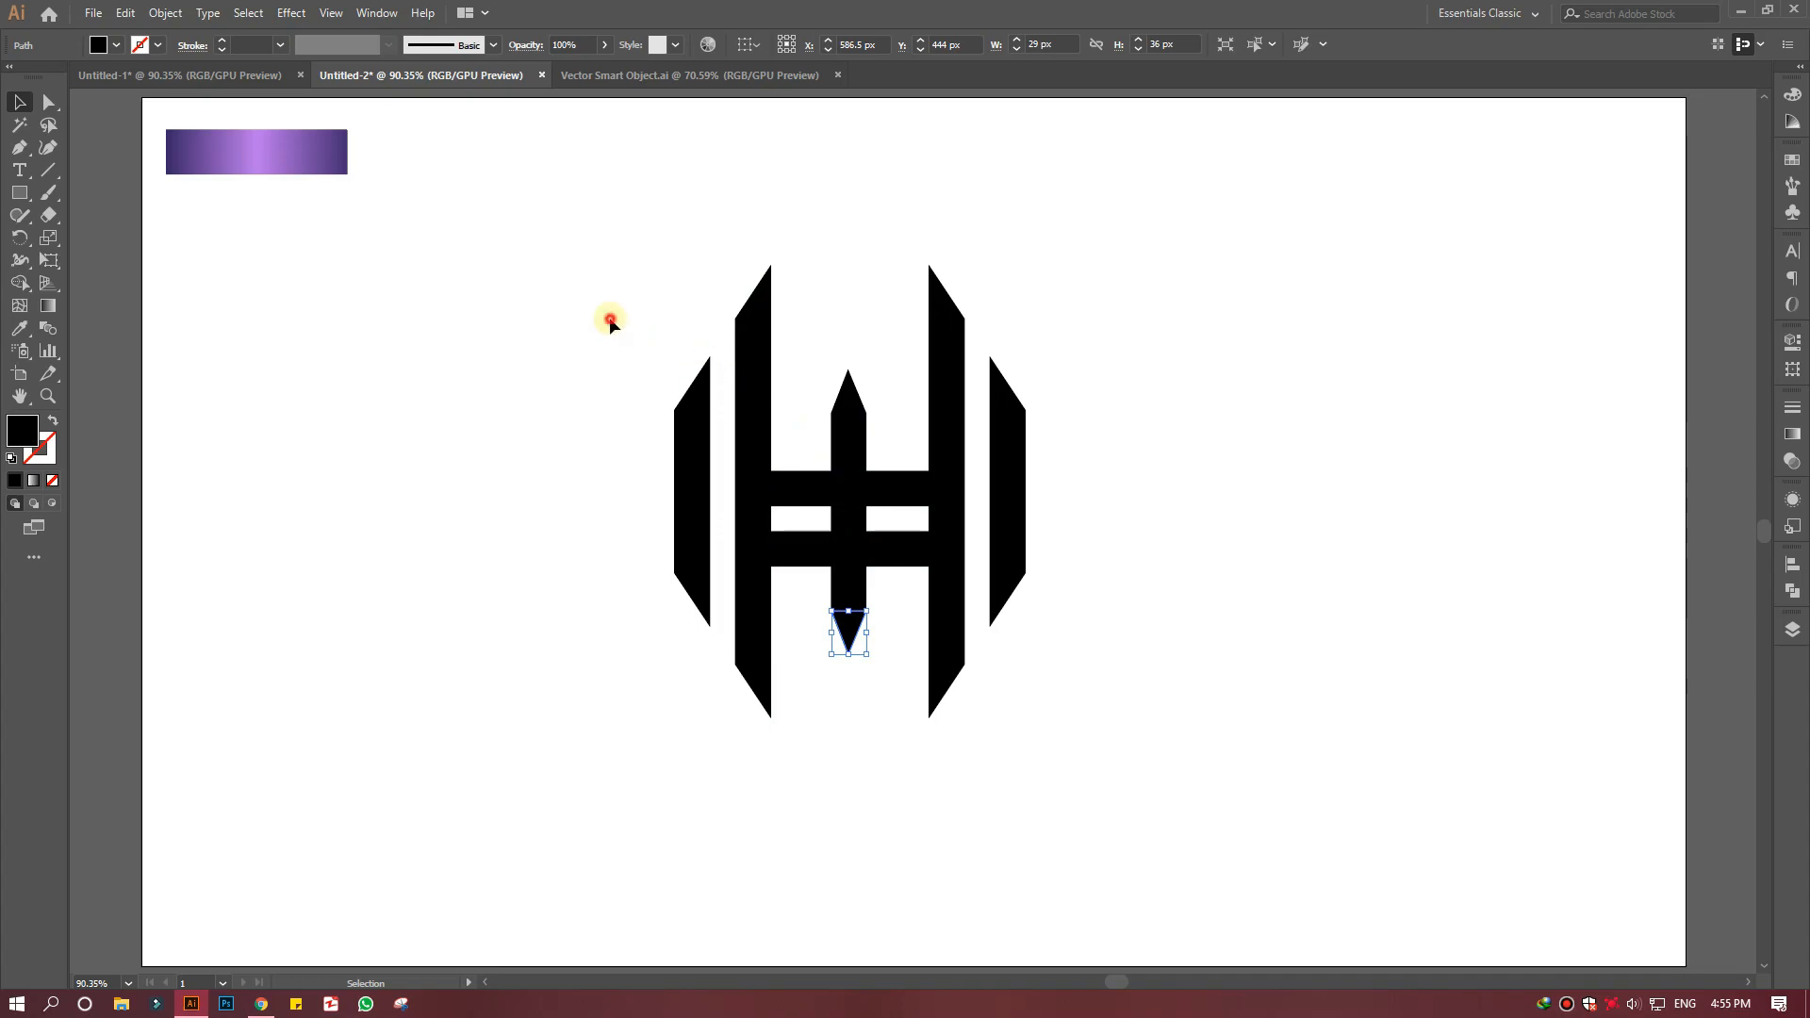
Remove the piece of the center bar between the two crossbars with the Shape Builder tool
left_click_drag(610, 323, 1065, 691)
left_click(19, 282)
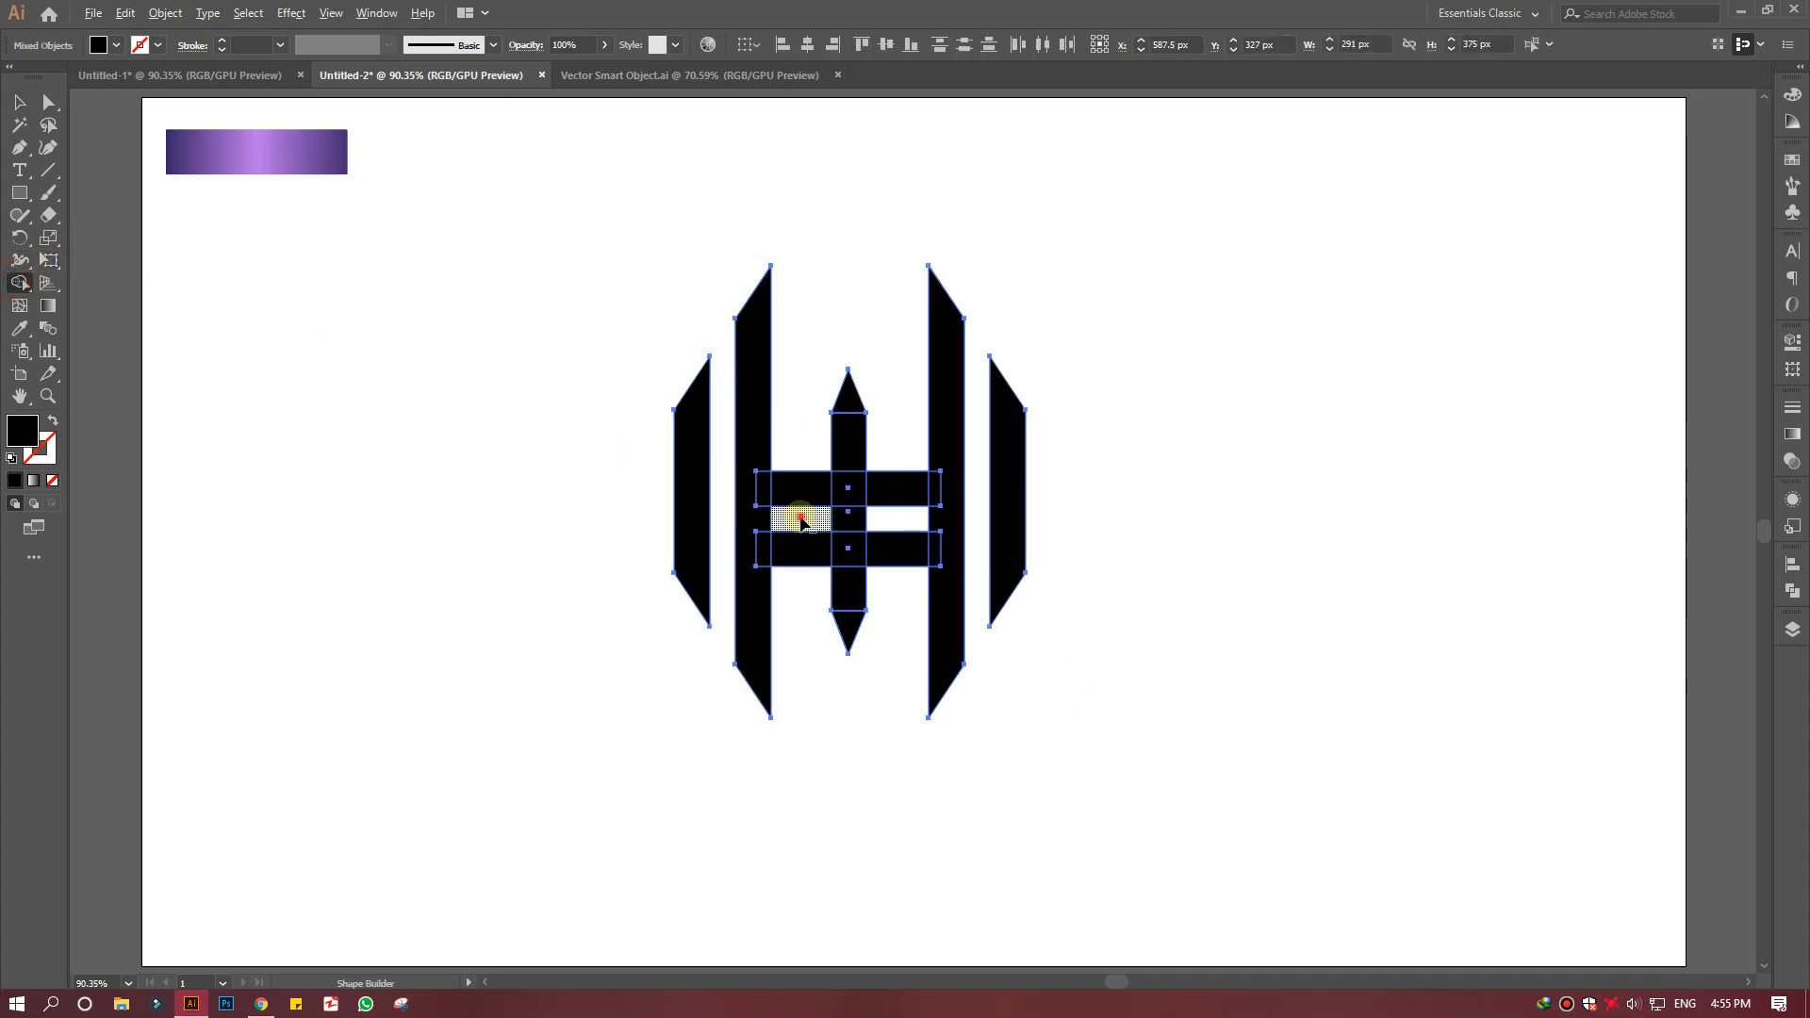
left_click_drag(800, 520, 886, 524)
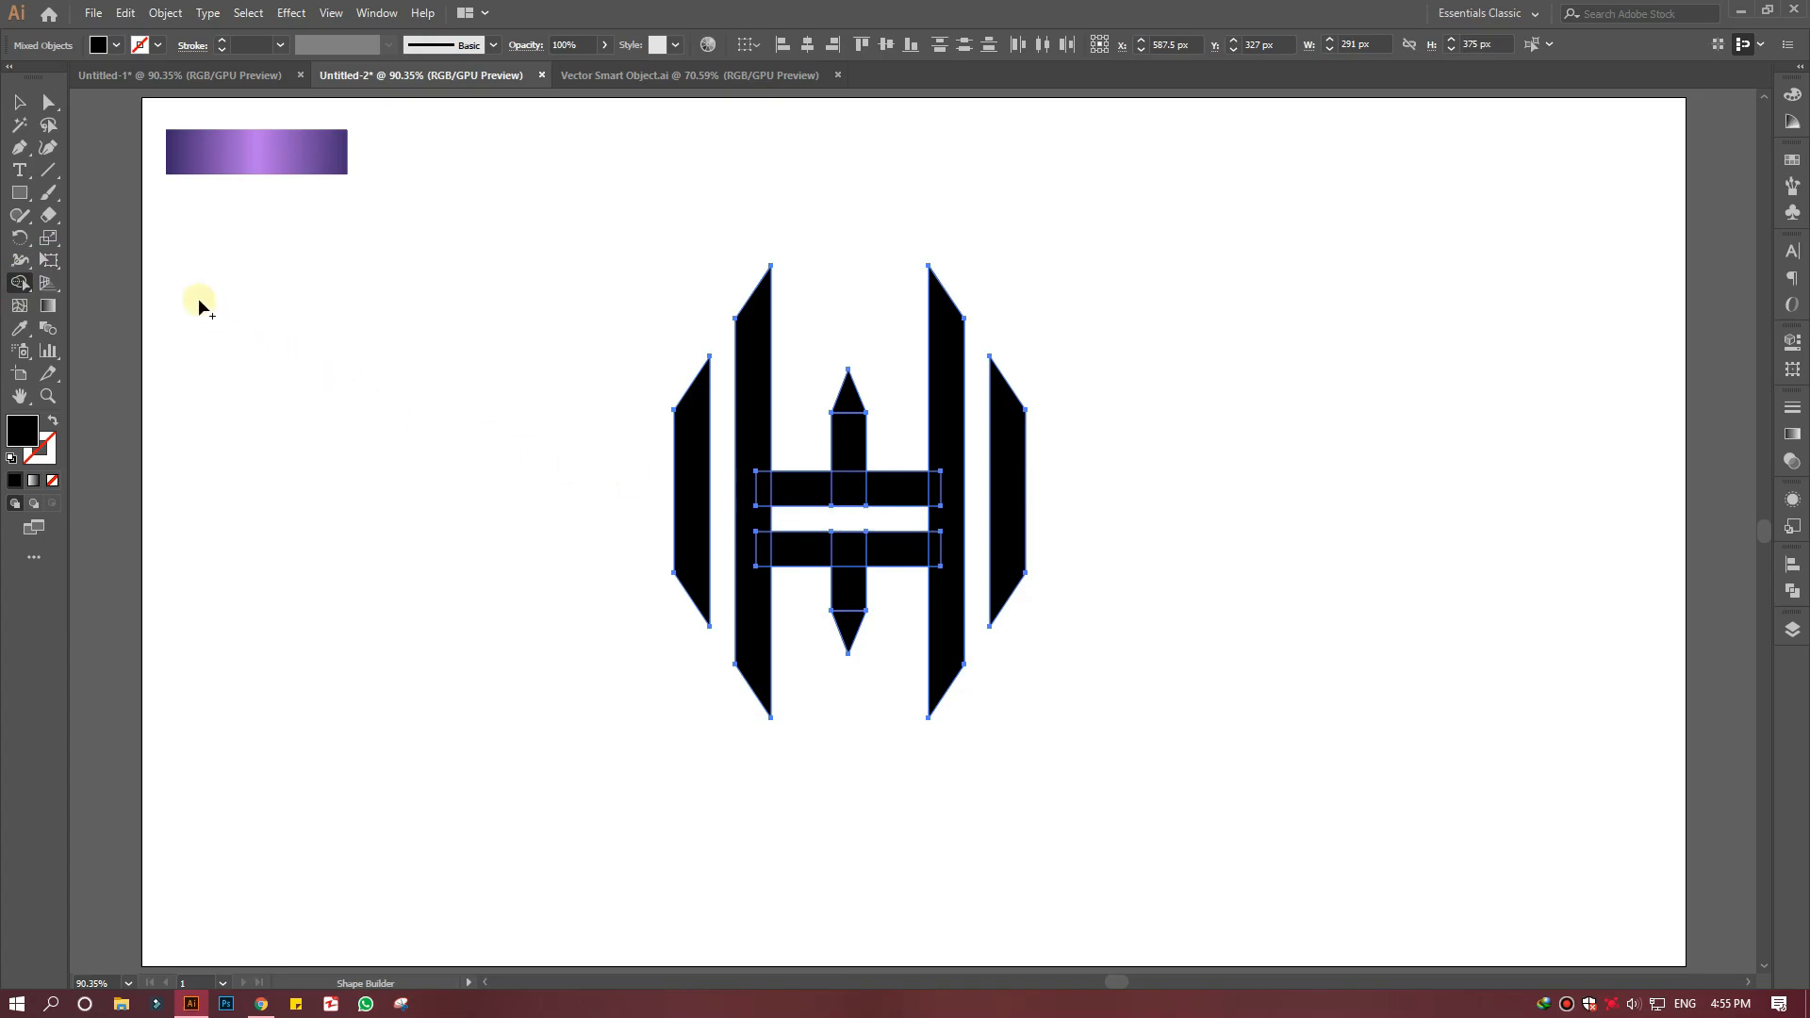
left_click(22, 101)
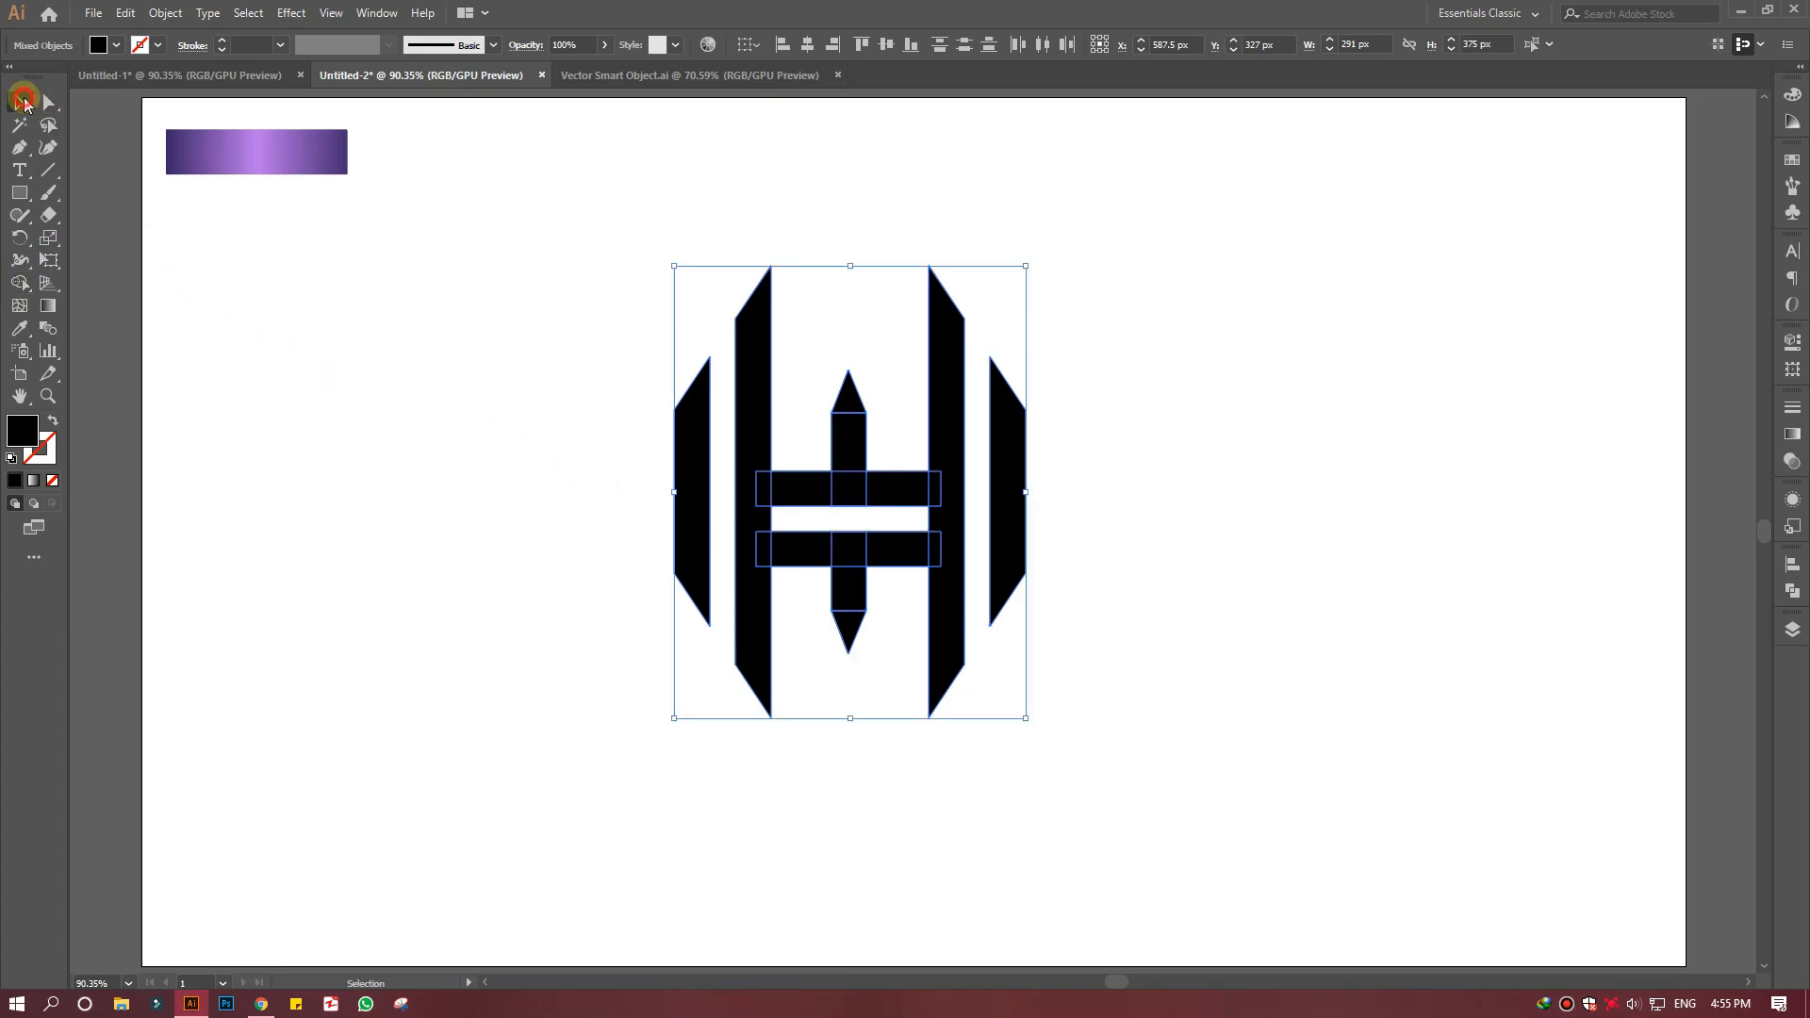
Unite all of the logo's shapes with Pathfinder
left_click(1792, 637)
left_click(1792, 591)
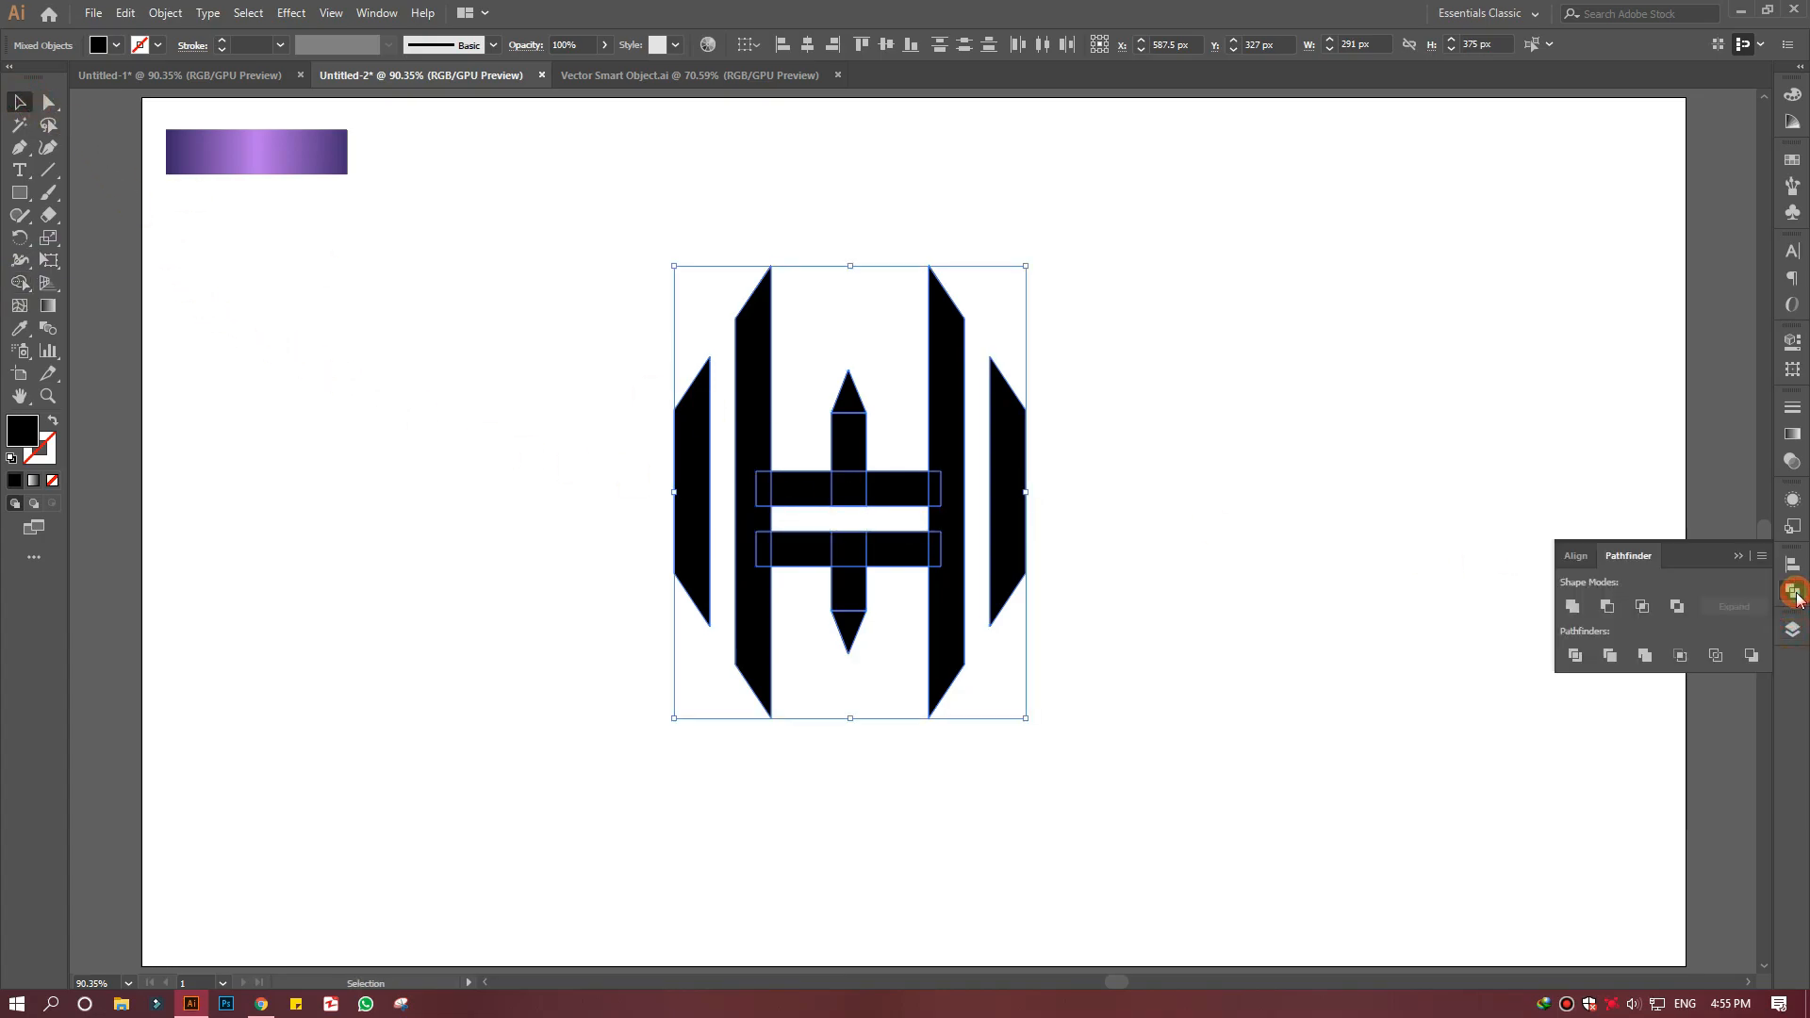
left_click(1575, 609)
left_click(1252, 607)
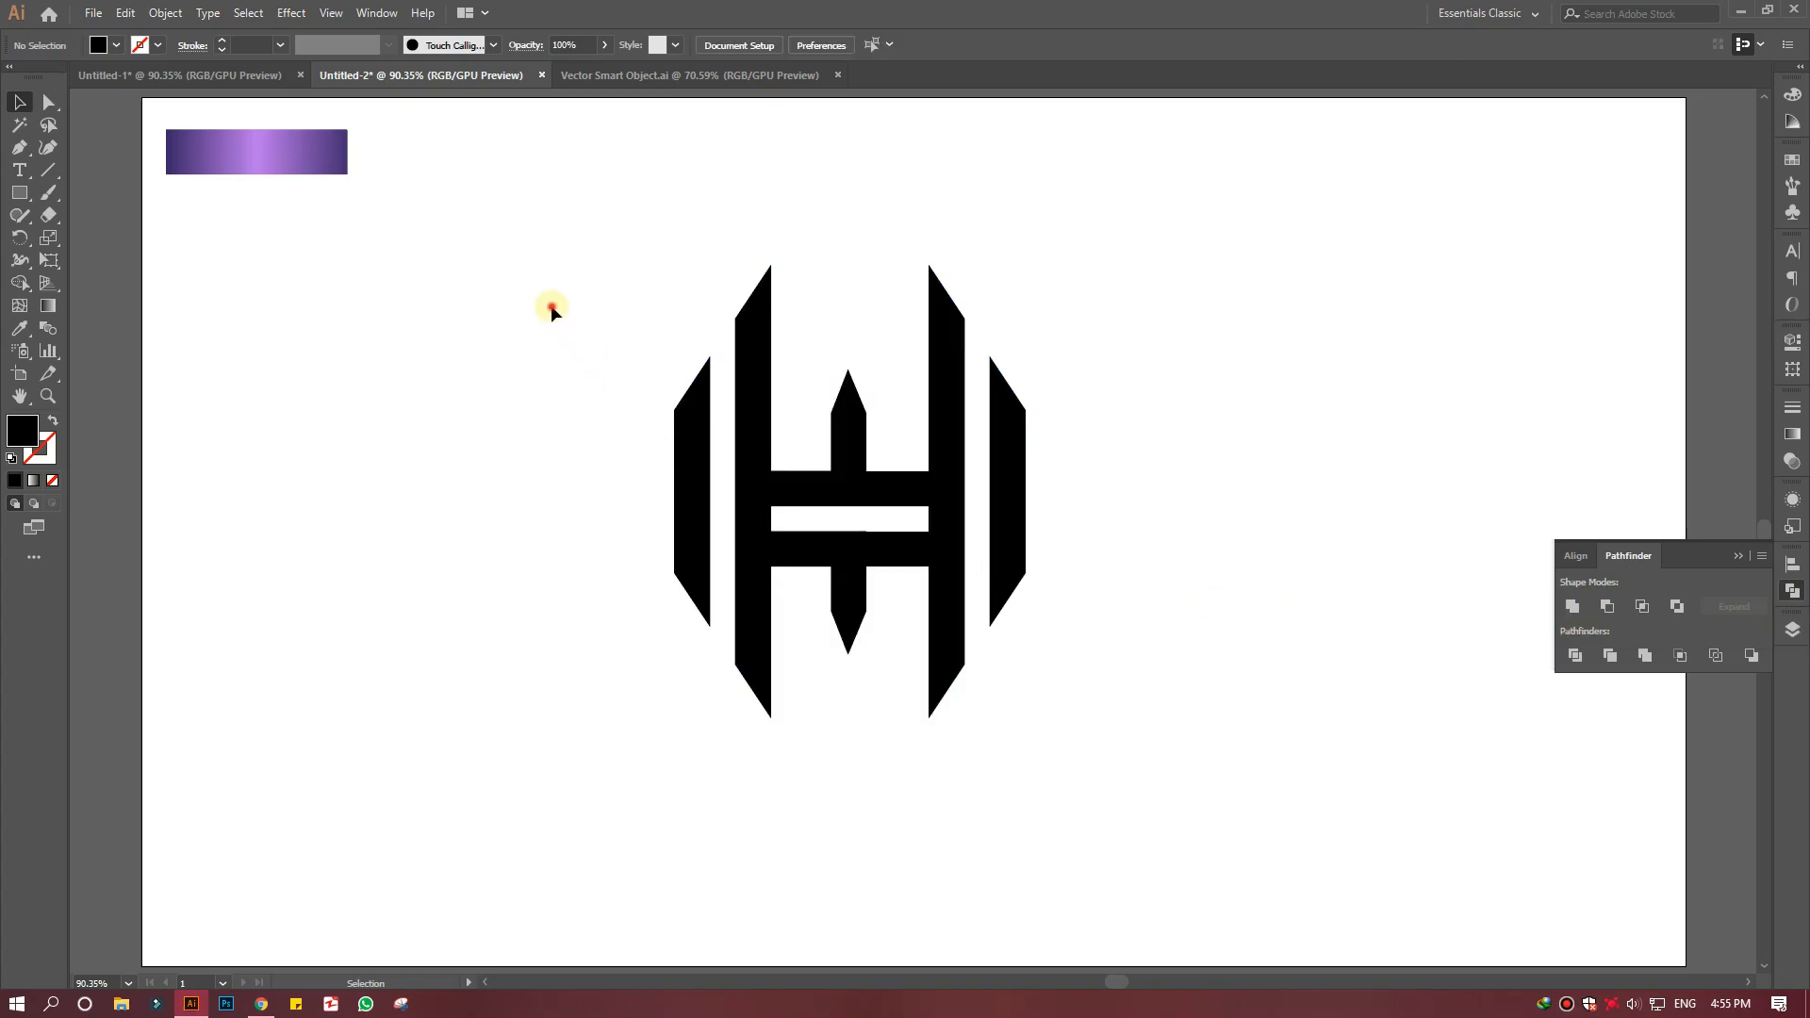
Enlarge the united logo from its center to about 421 × 542 px and move it slightly to the right
left_click_drag(552, 311, 1034, 724)
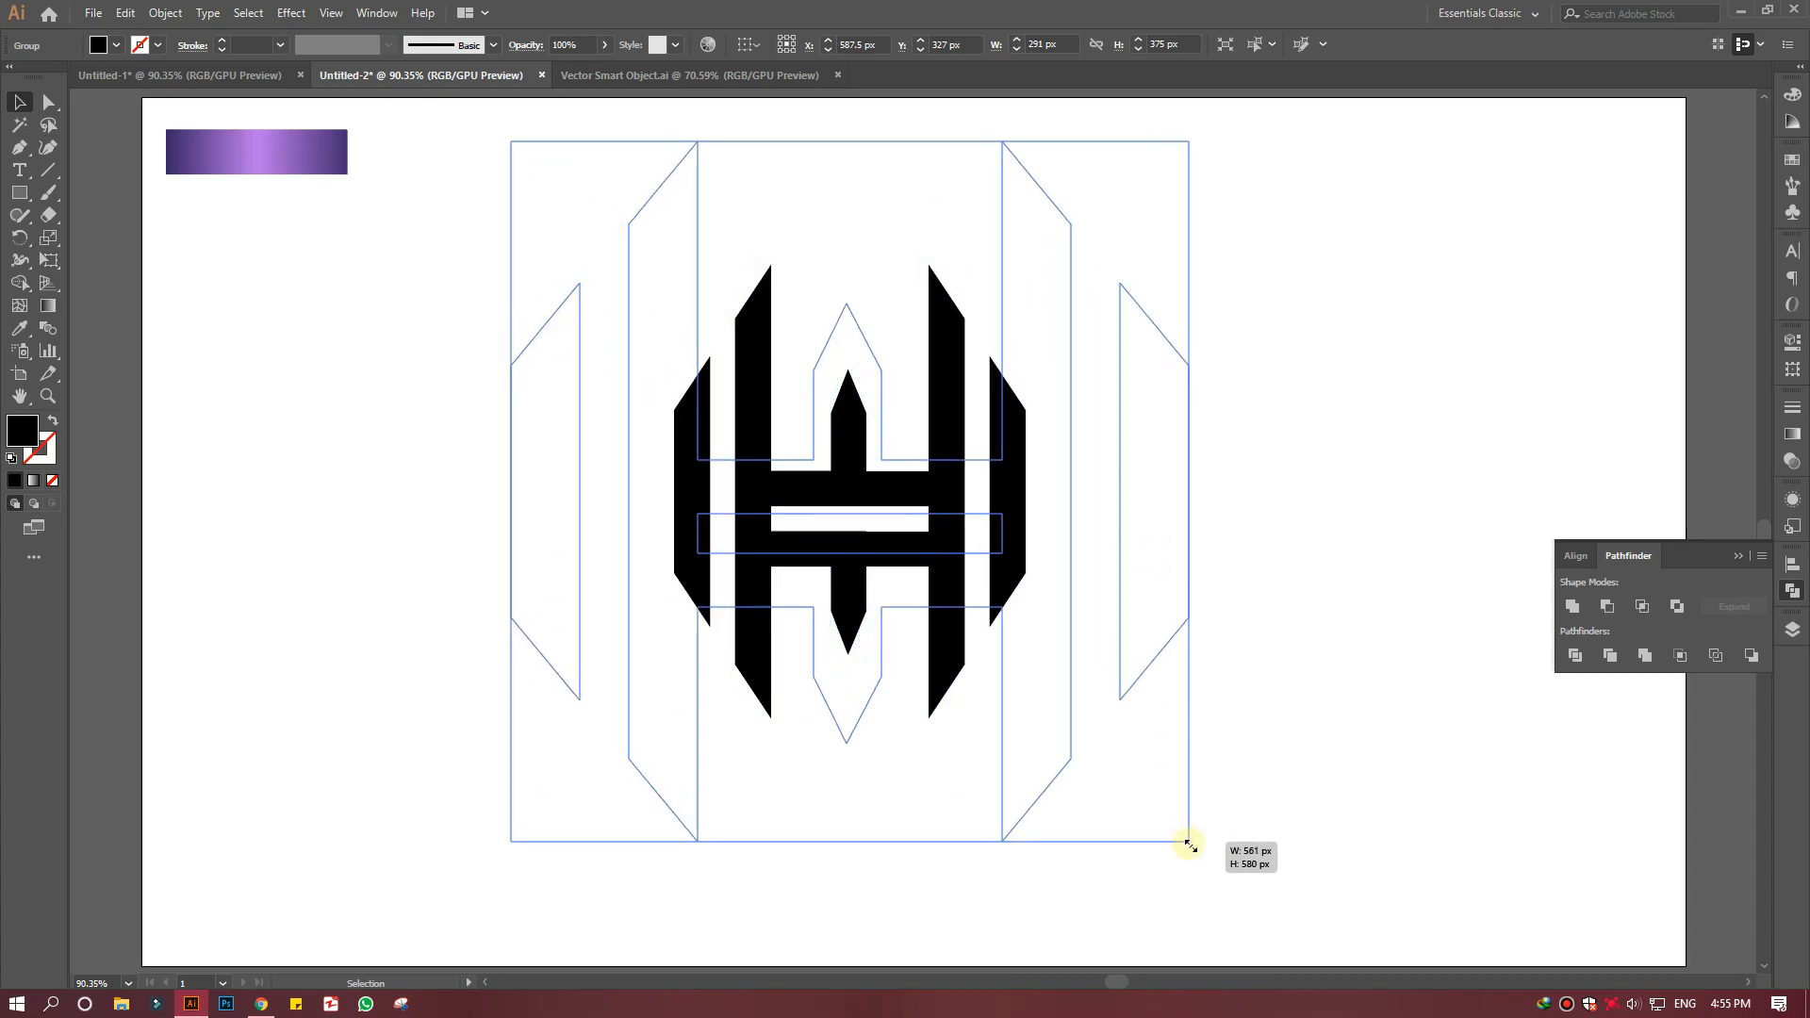
left_click_drag(1190, 846, 1172, 820)
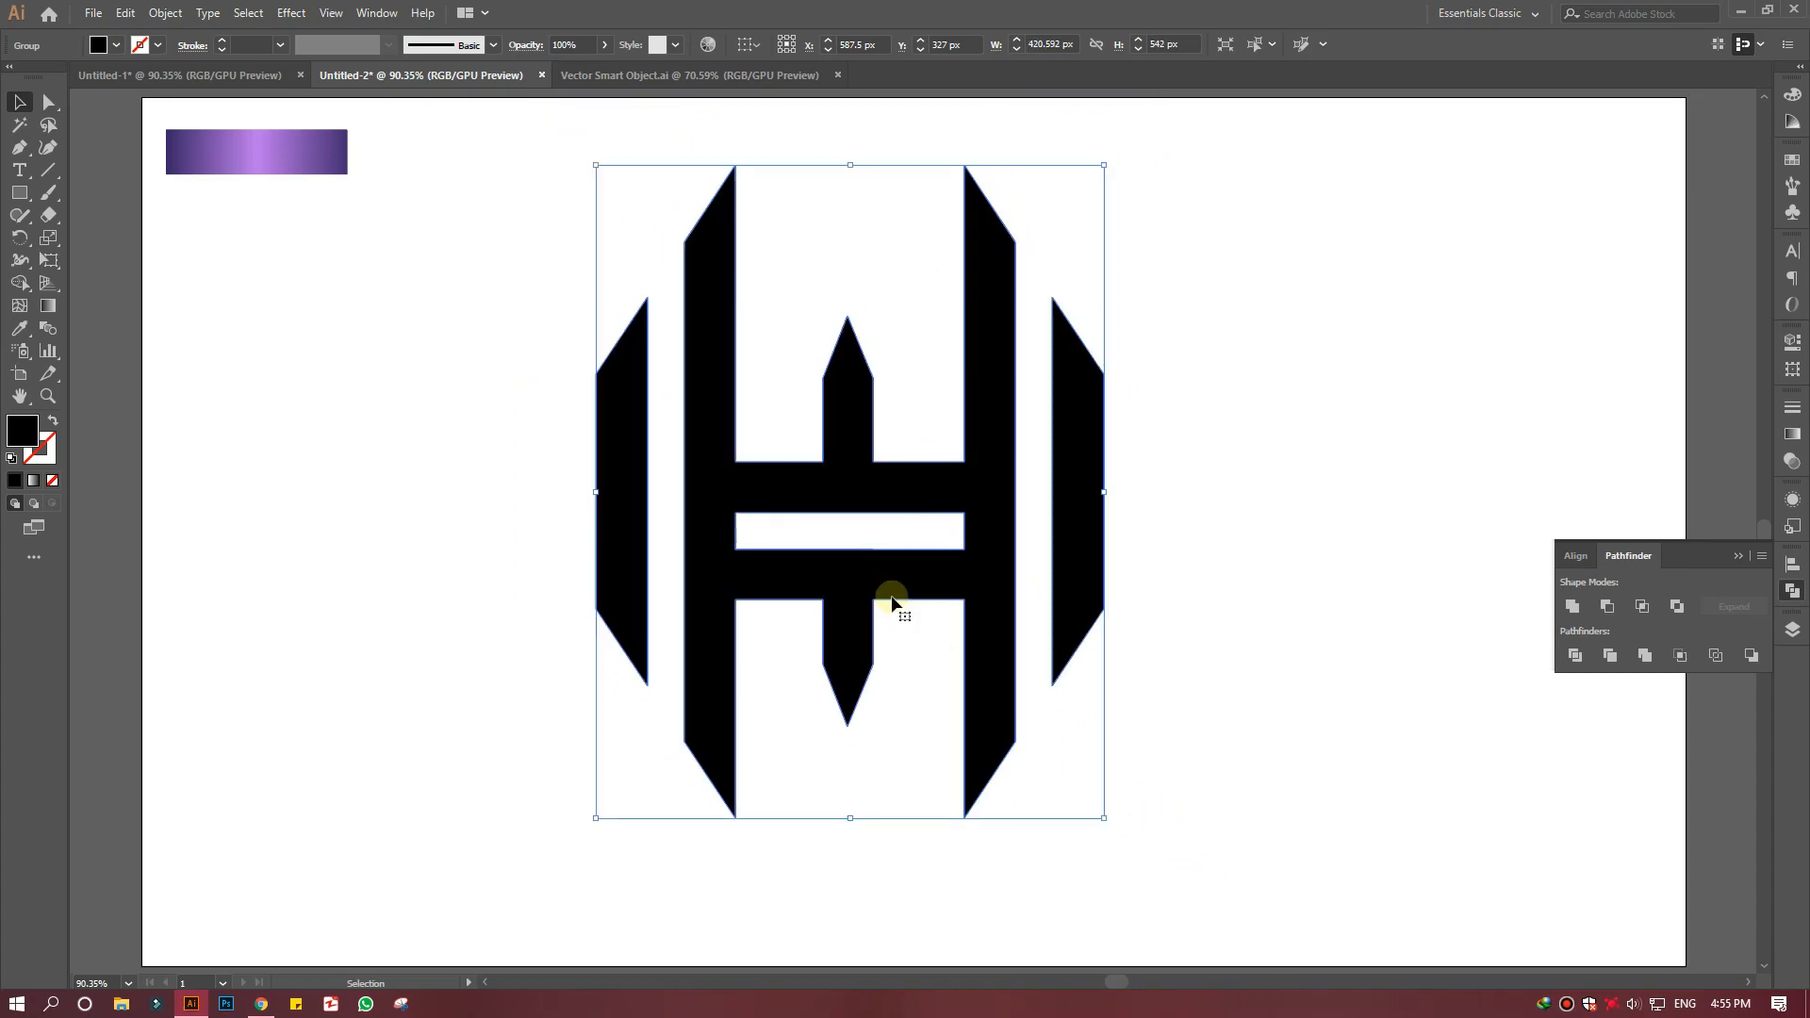
left_click_drag(892, 600, 950, 583)
left_click(1281, 716)
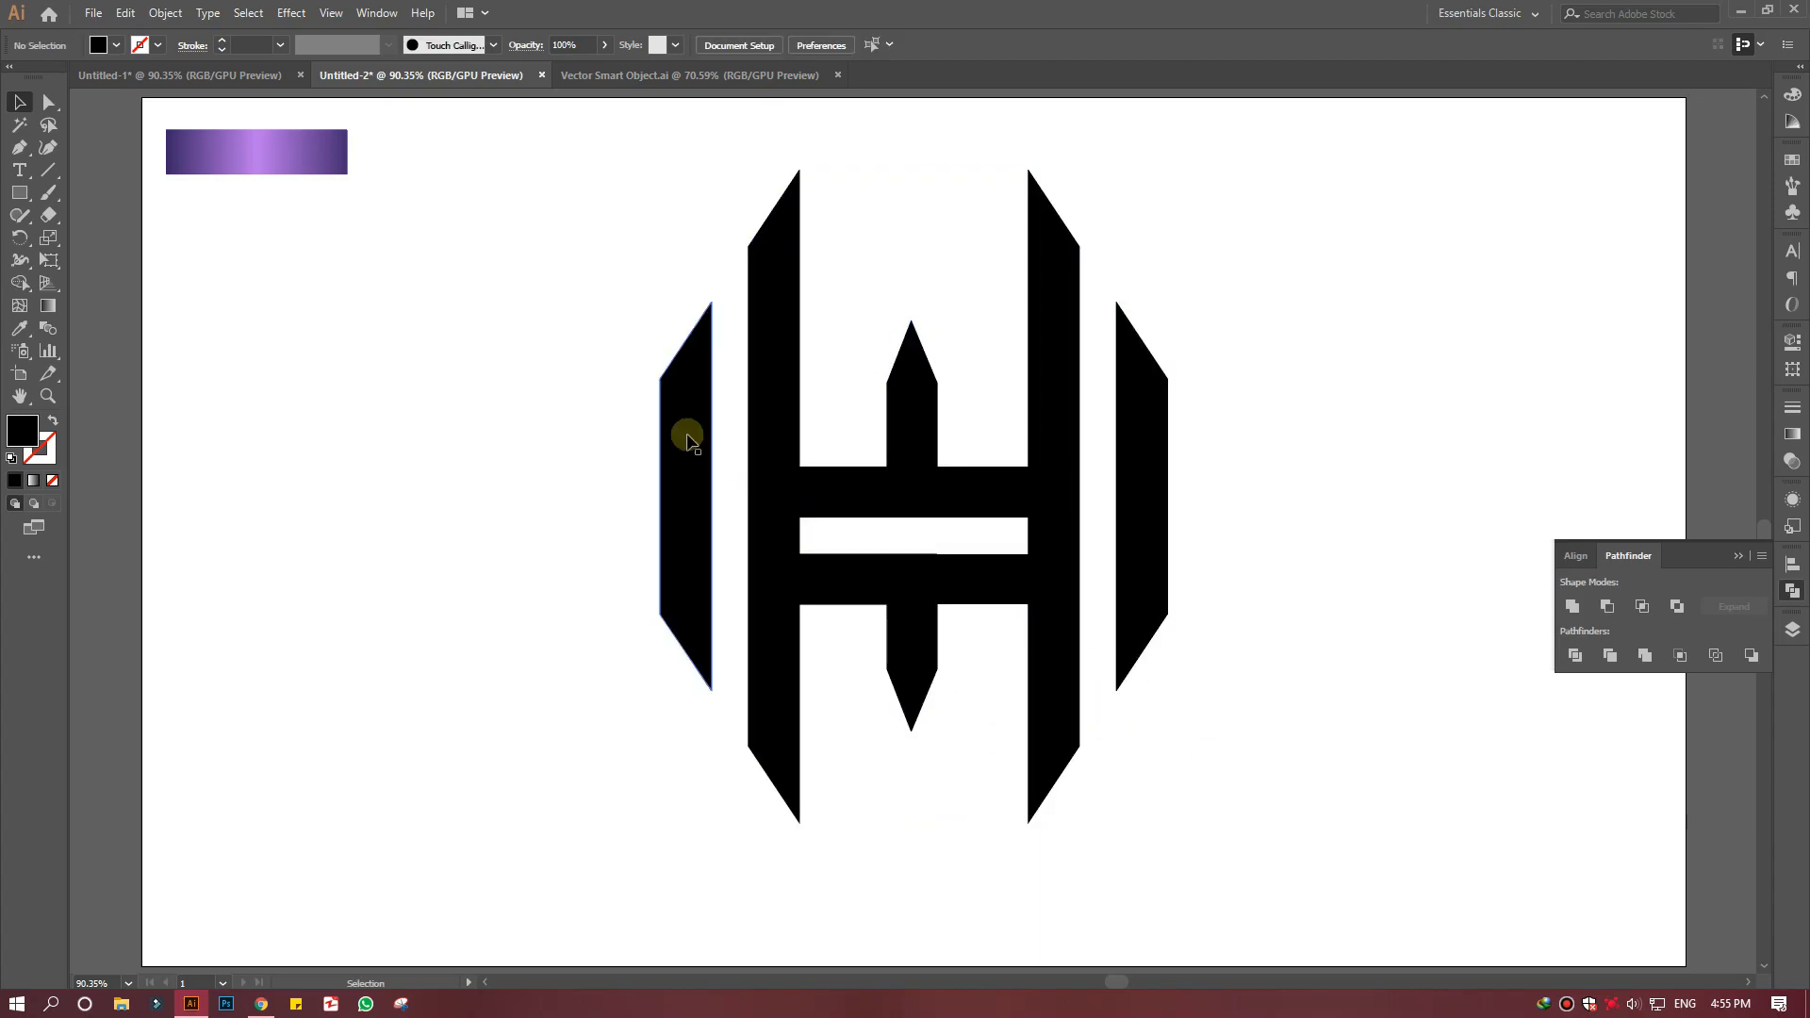
Ungroup the logo and fill both outer bars with the purple gradient sampled from the rectangle in the artboard's upper-left corner
right_click(800, 507)
left_click(855, 657)
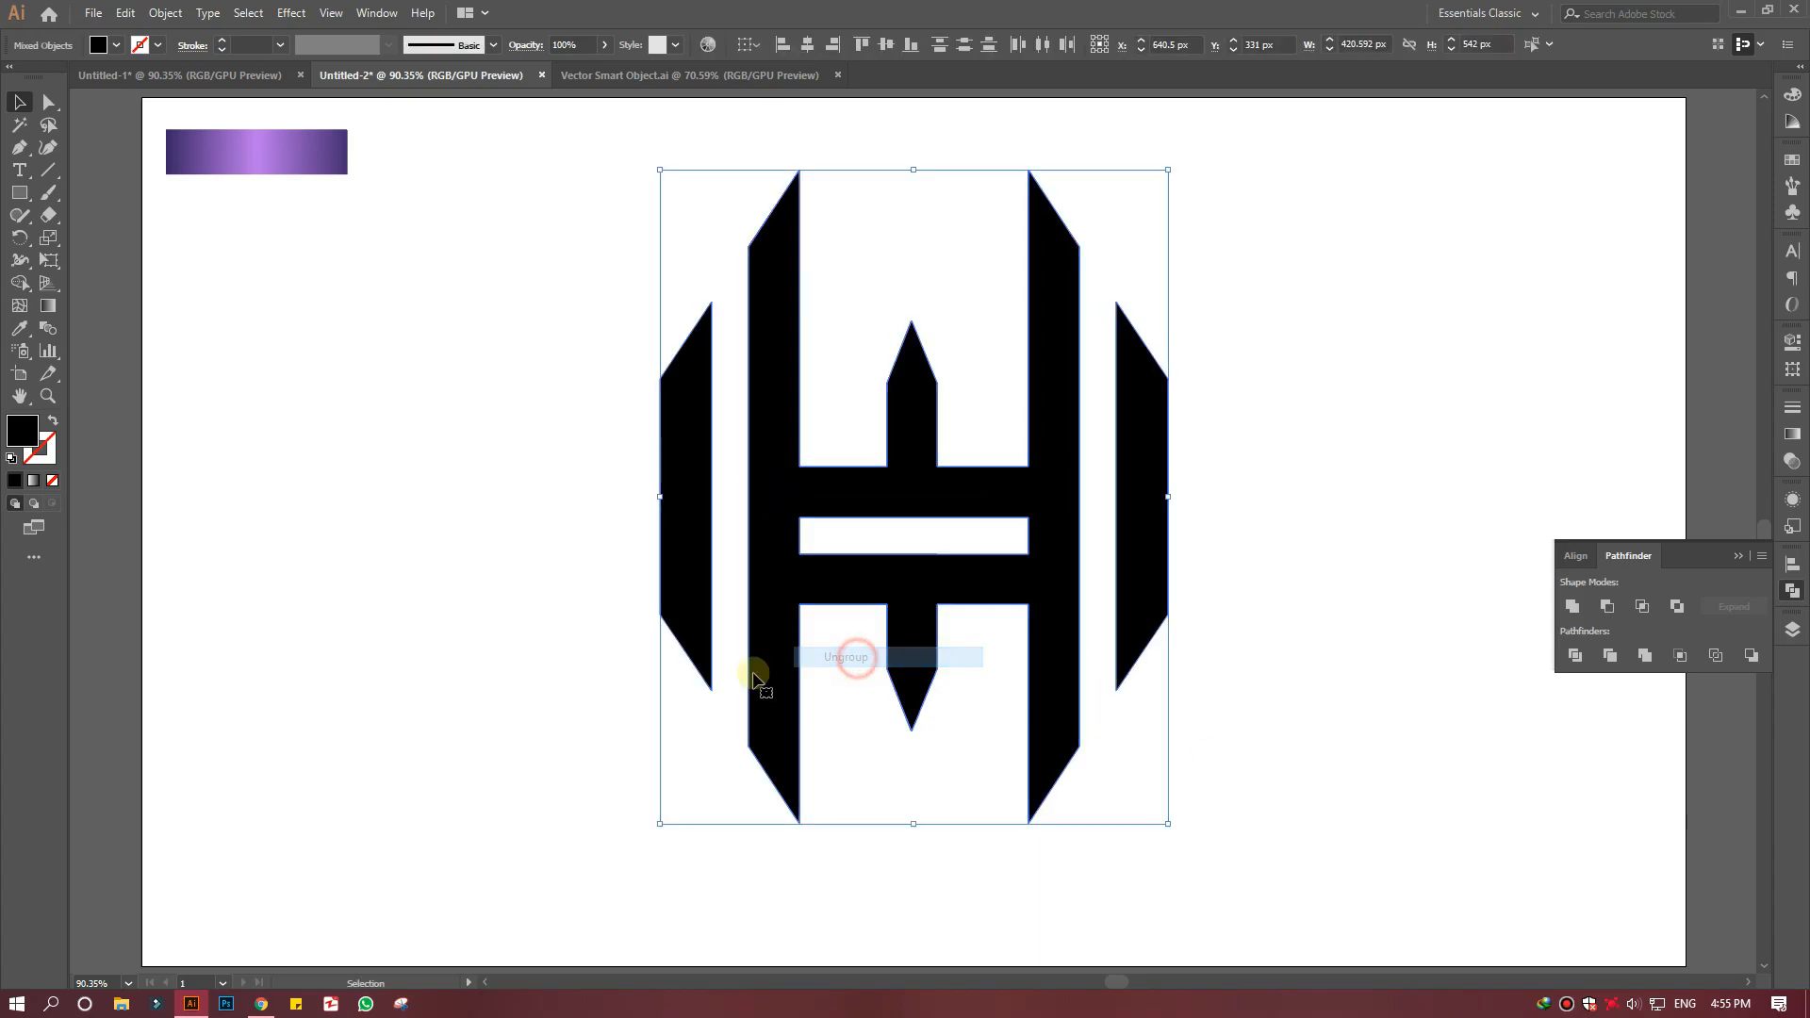
left_click(501, 687)
left_click(687, 569)
left_click(1139, 572, "shift")
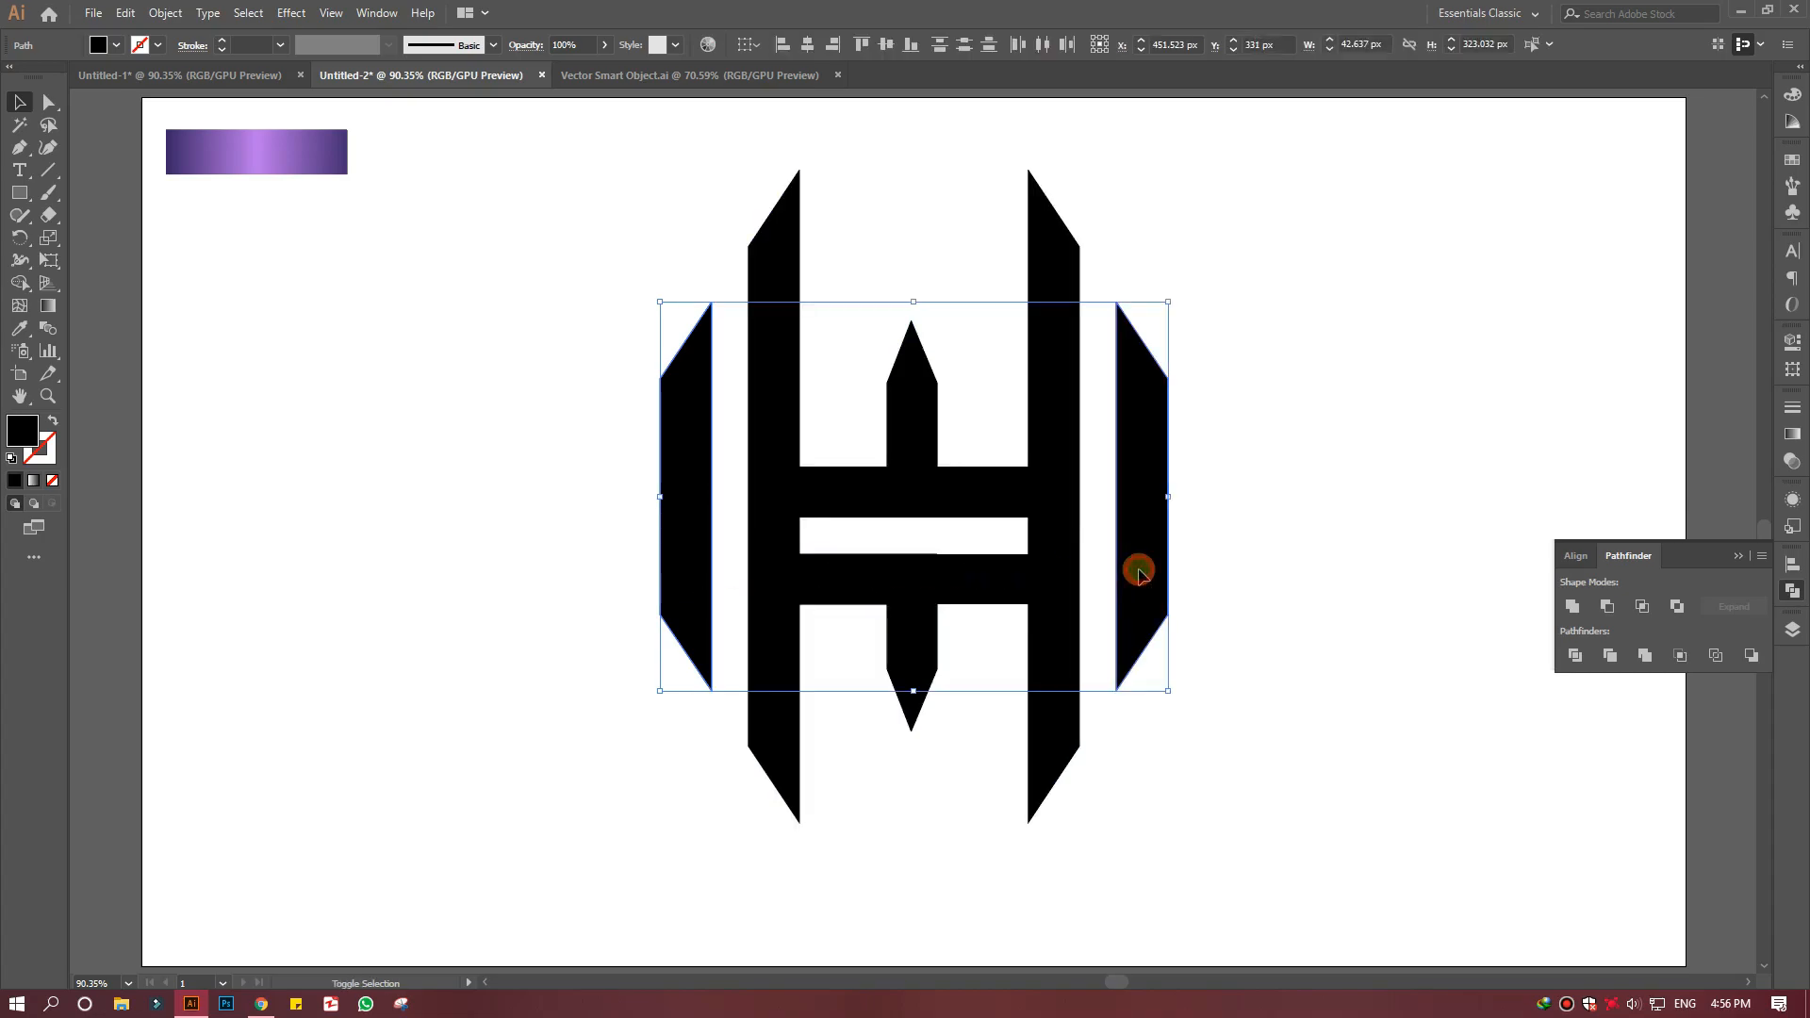
left_click(21, 329)
left_click(185, 151)
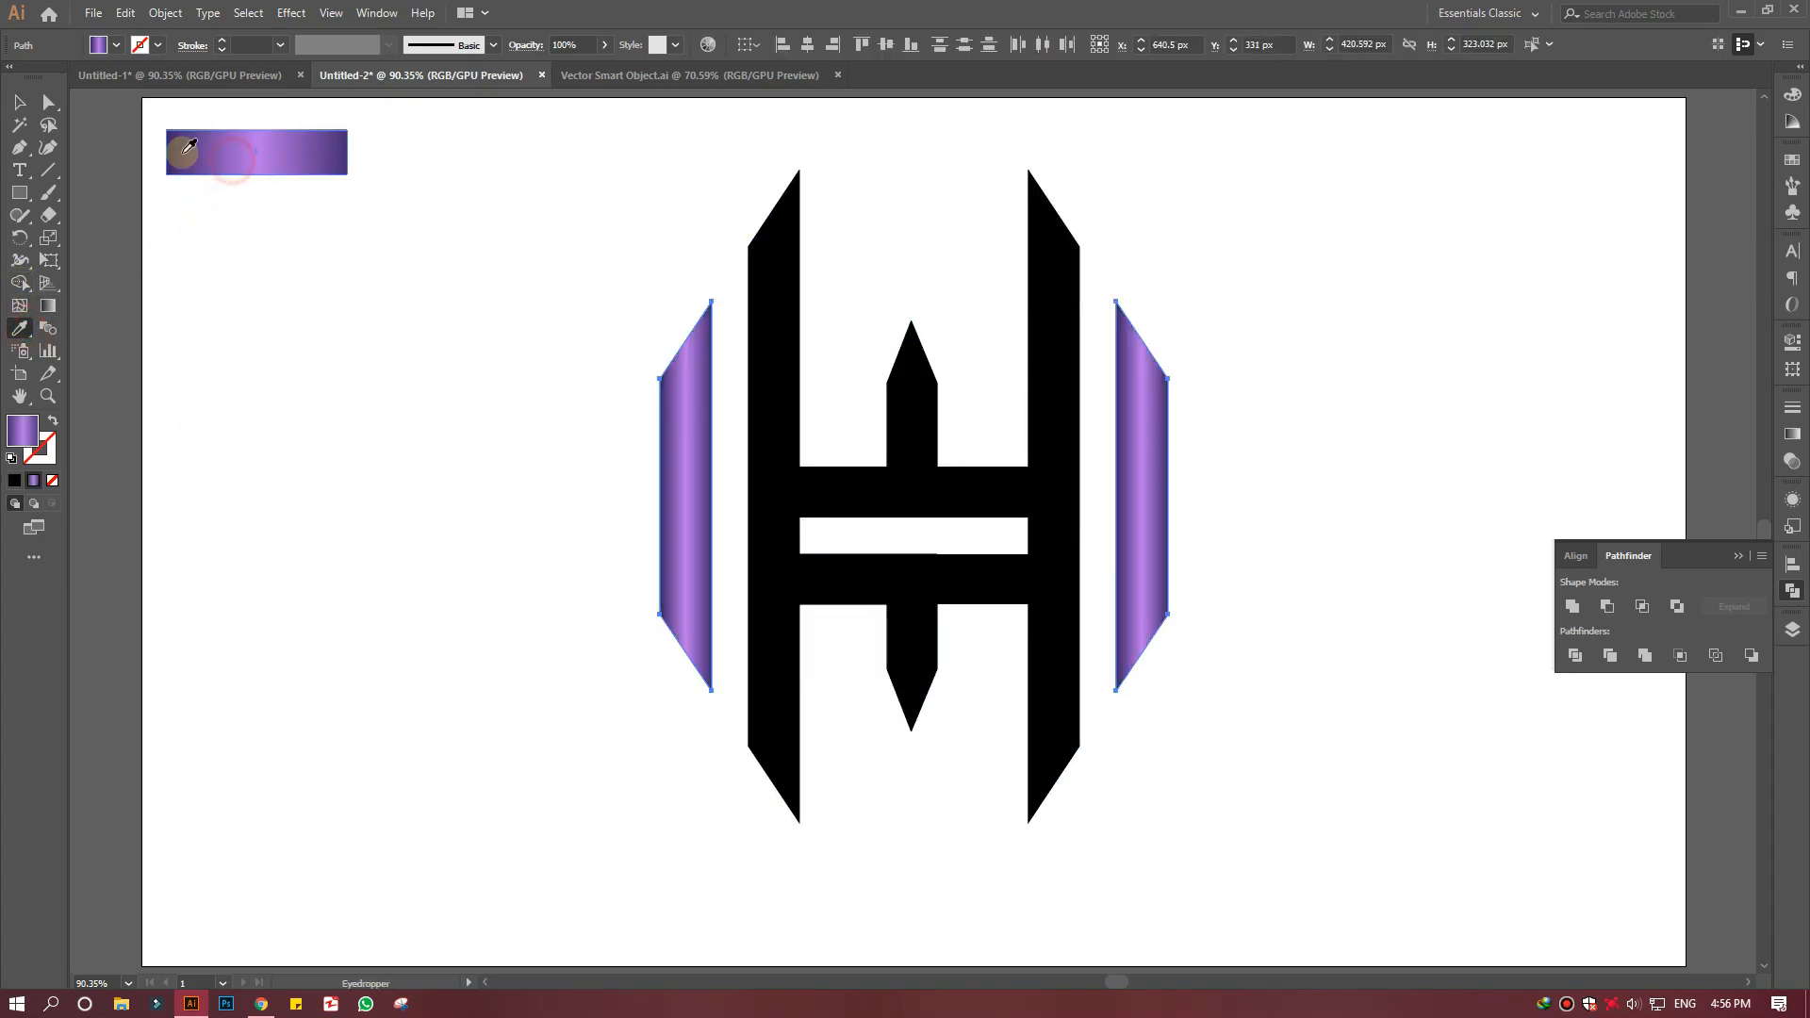
Redirect the outer bars' gradient so it runs steeply diagonally downward across the middle of the left bar
left_click(48, 305)
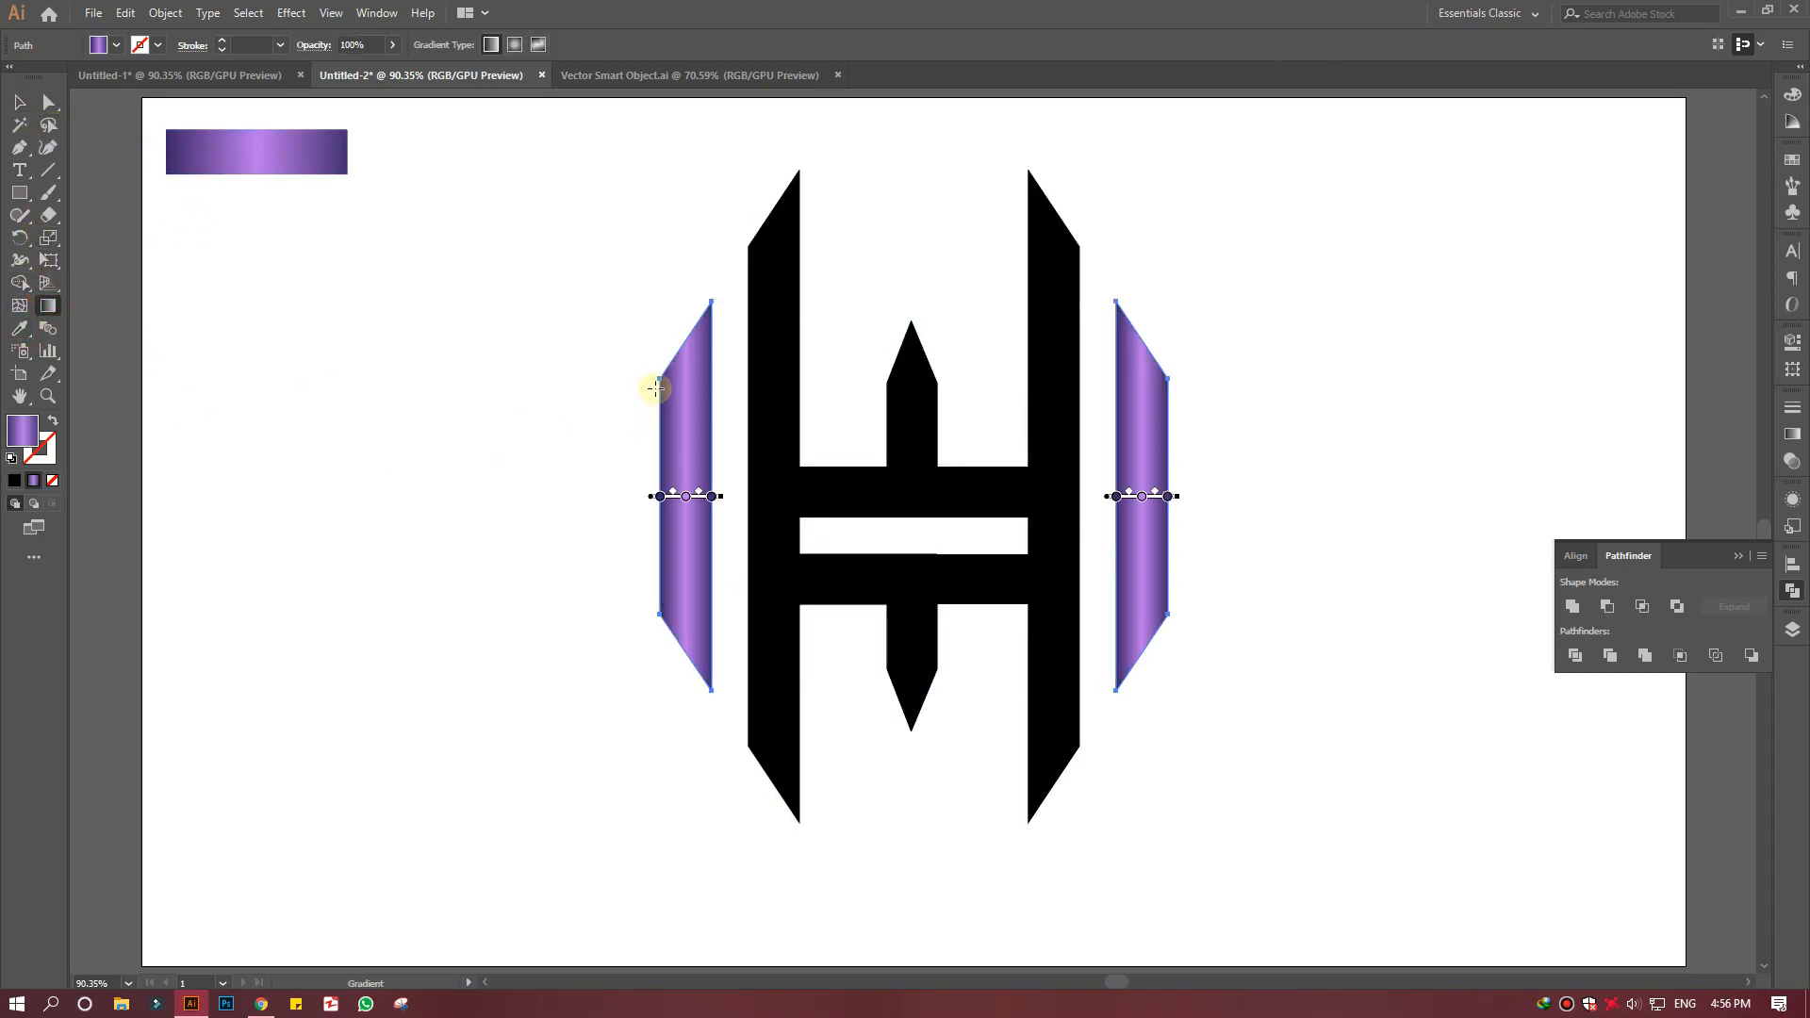
left_click_drag(654, 387, 726, 545)
left_click(19, 98)
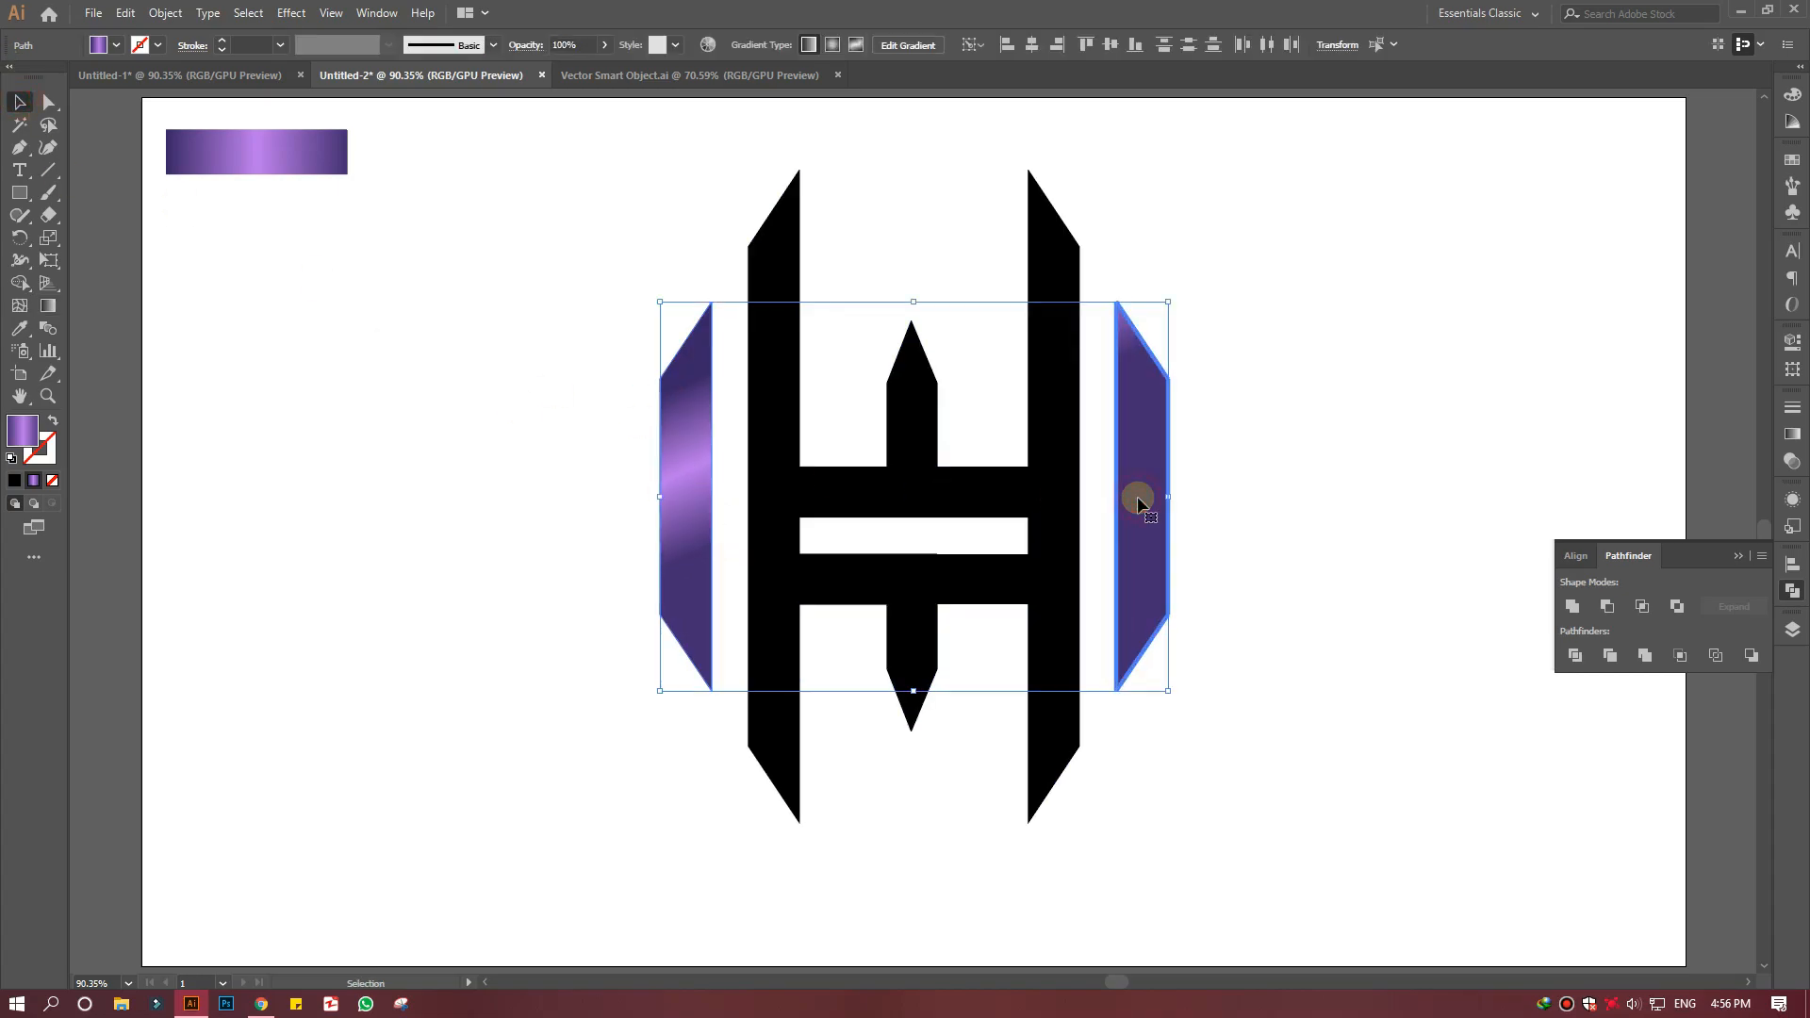
Redraw the right outer bar's gradient on its own, running steeply diagonally downward so the highlight crosses the bar's middle
left_click(1175, 513)
left_click(1143, 500)
left_click(48, 305)
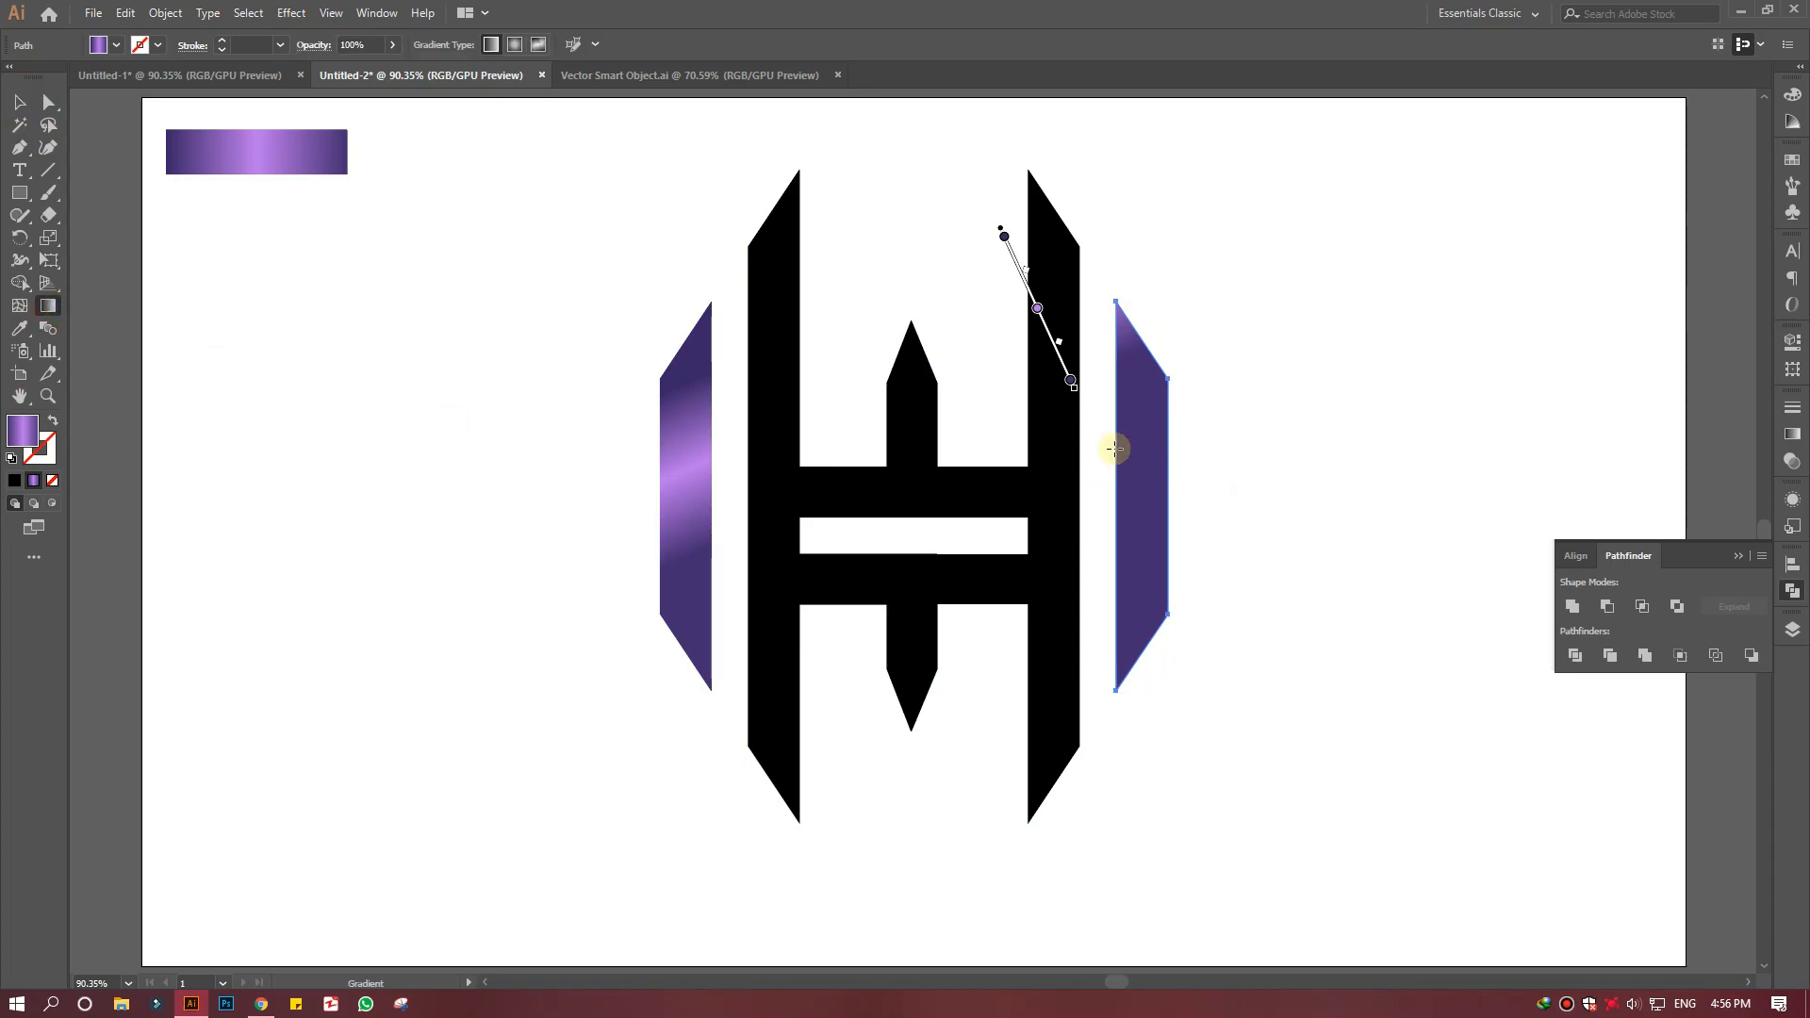
left_click_drag(1128, 445, 1177, 585)
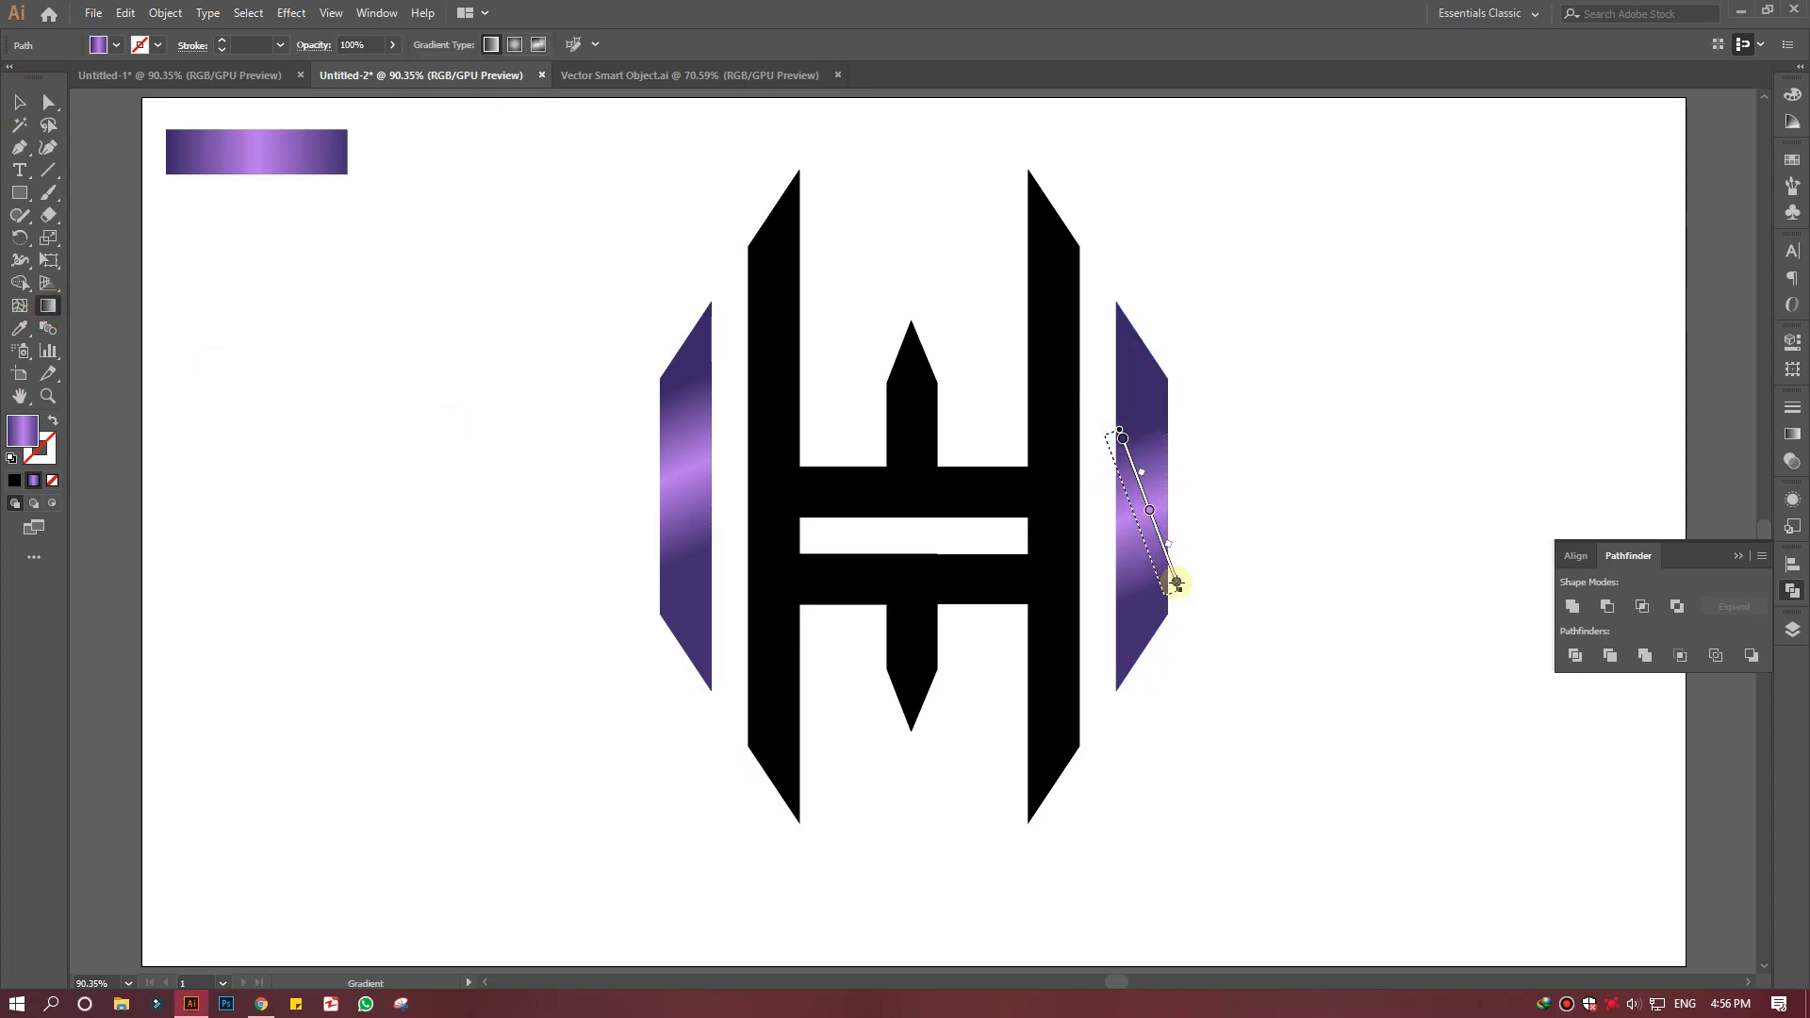
mouse_move(1152, 519)
left_mouse_down()
mouse_move(1172, 577)
mouse_move(1156, 521)
left_mouse_up()
left_click(17, 101)
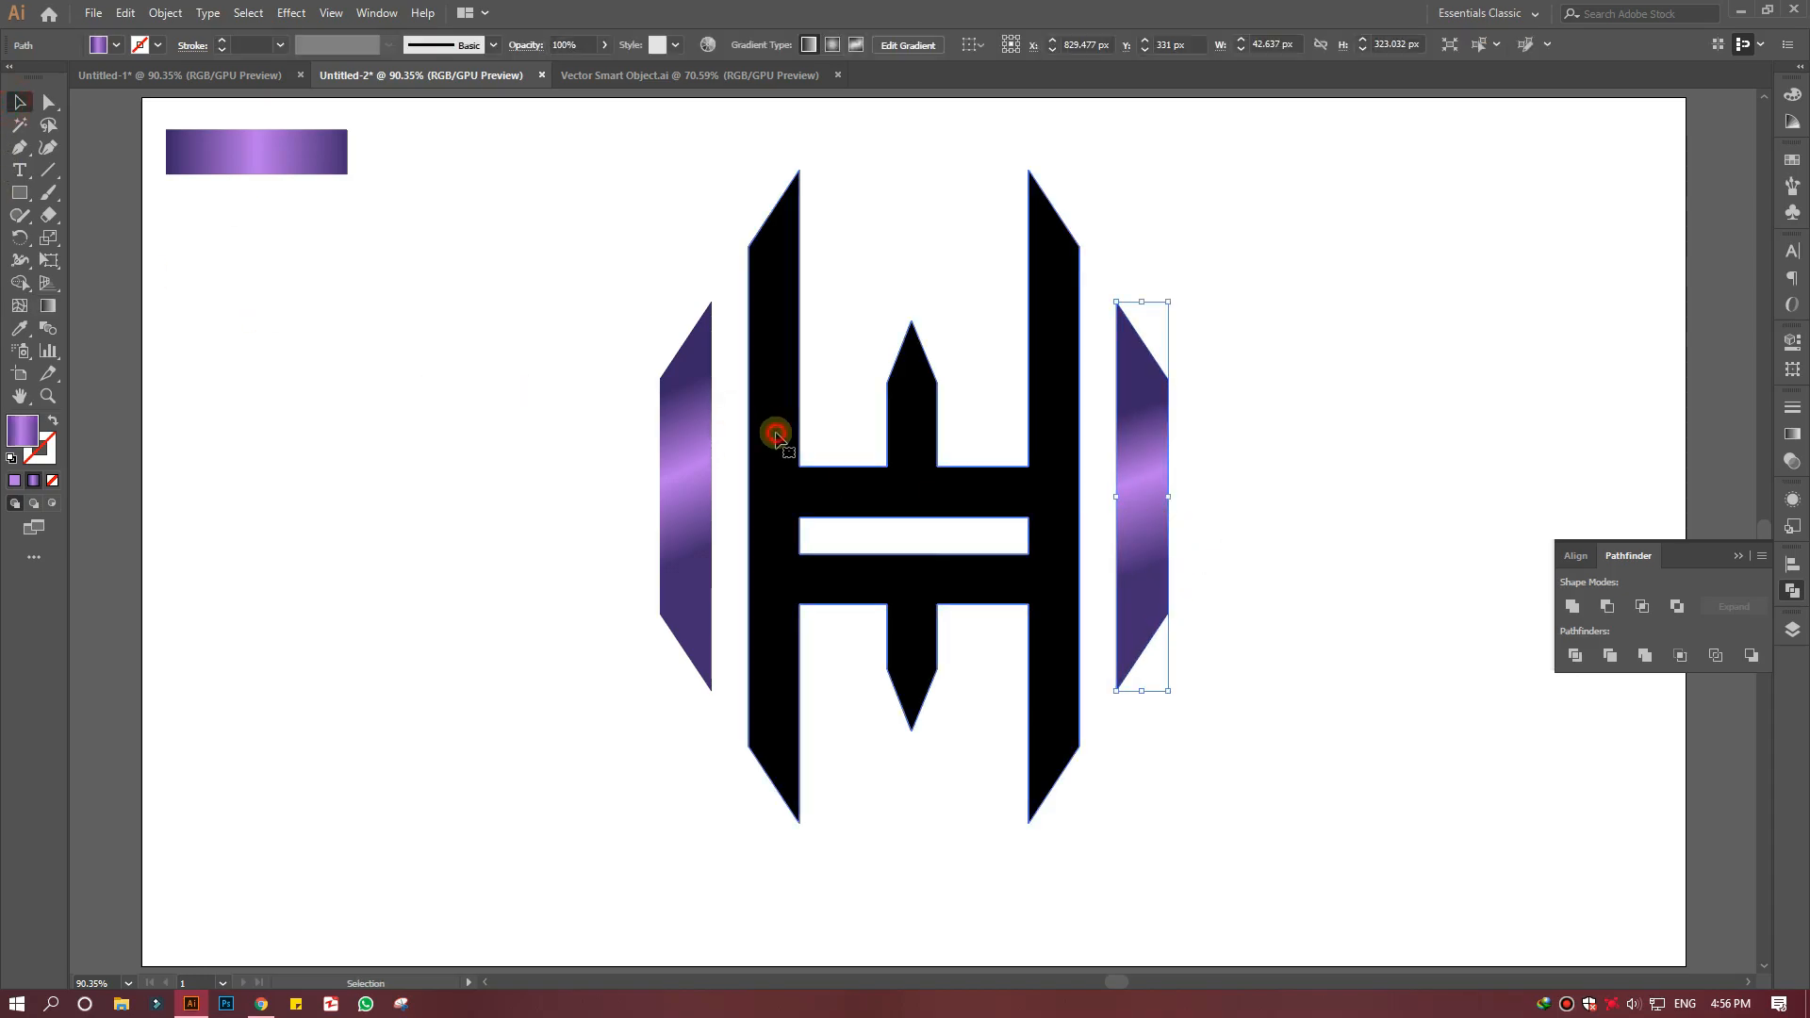
Fill the central H shape with the purple gradient sampled from the reference rectangle
left_click(775, 428)
left_click(31, 327)
left_click(222, 153)
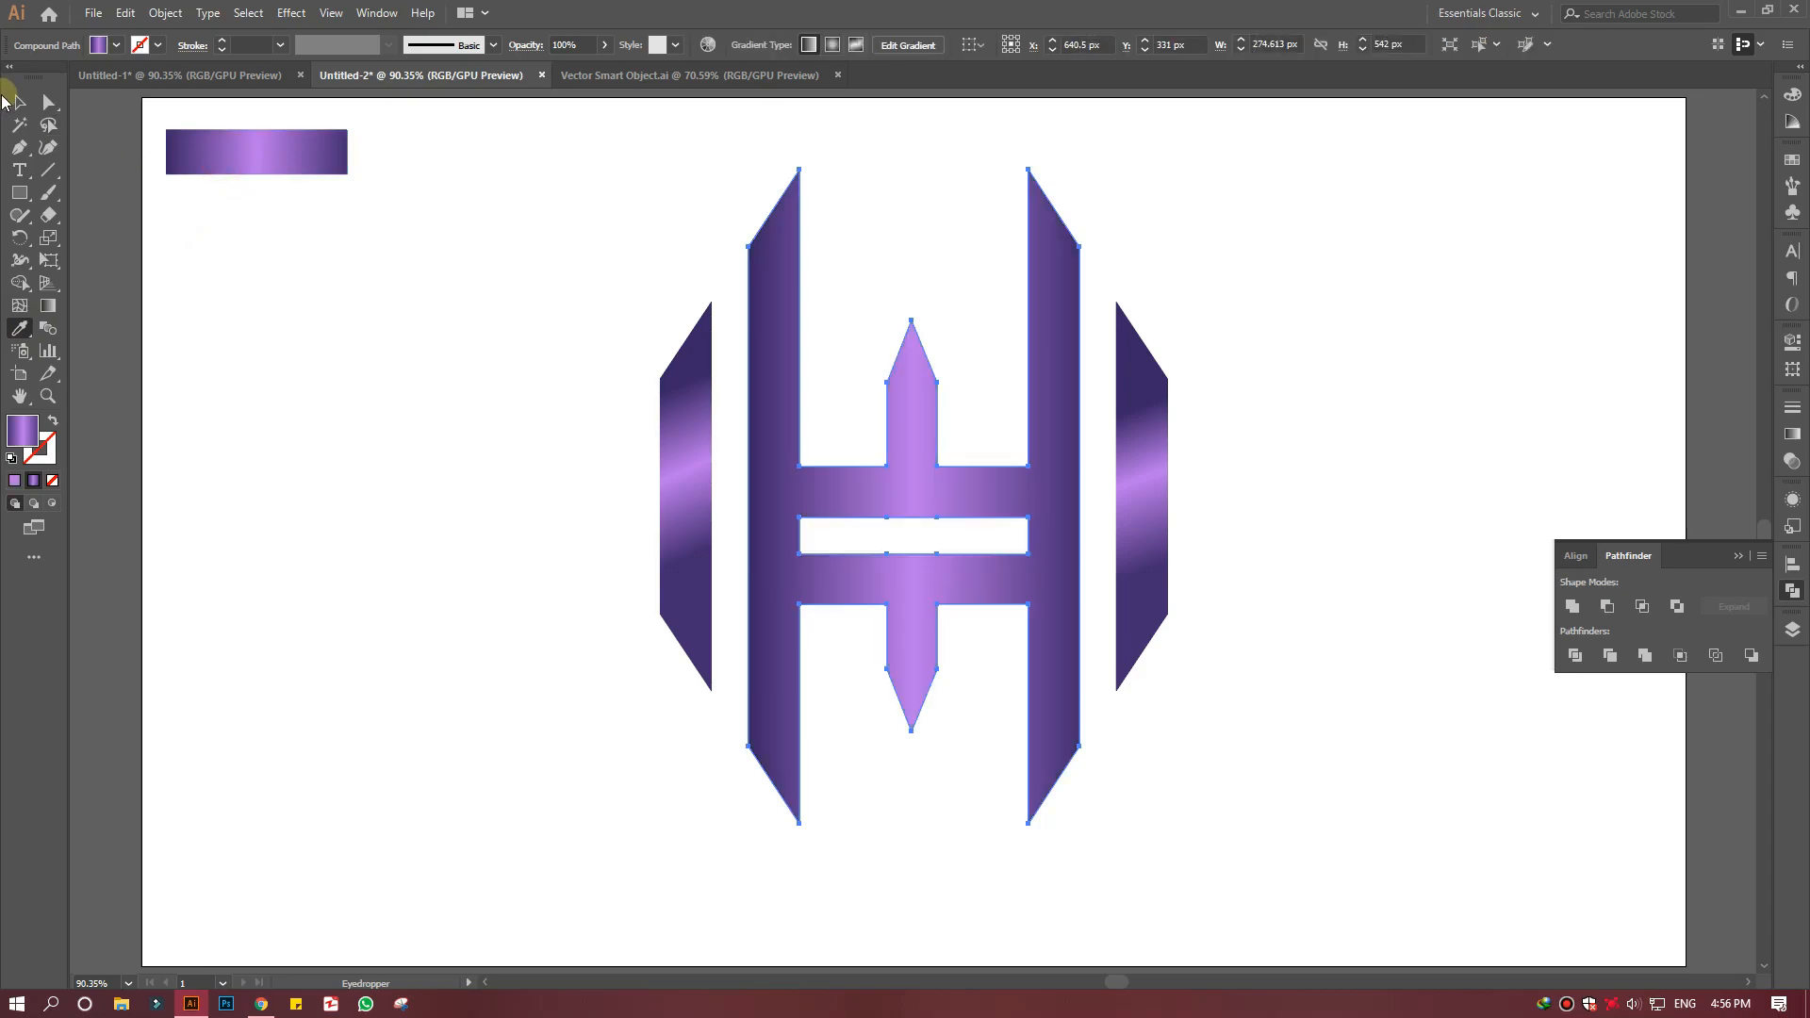
key("v")
left_click(1319, 686)
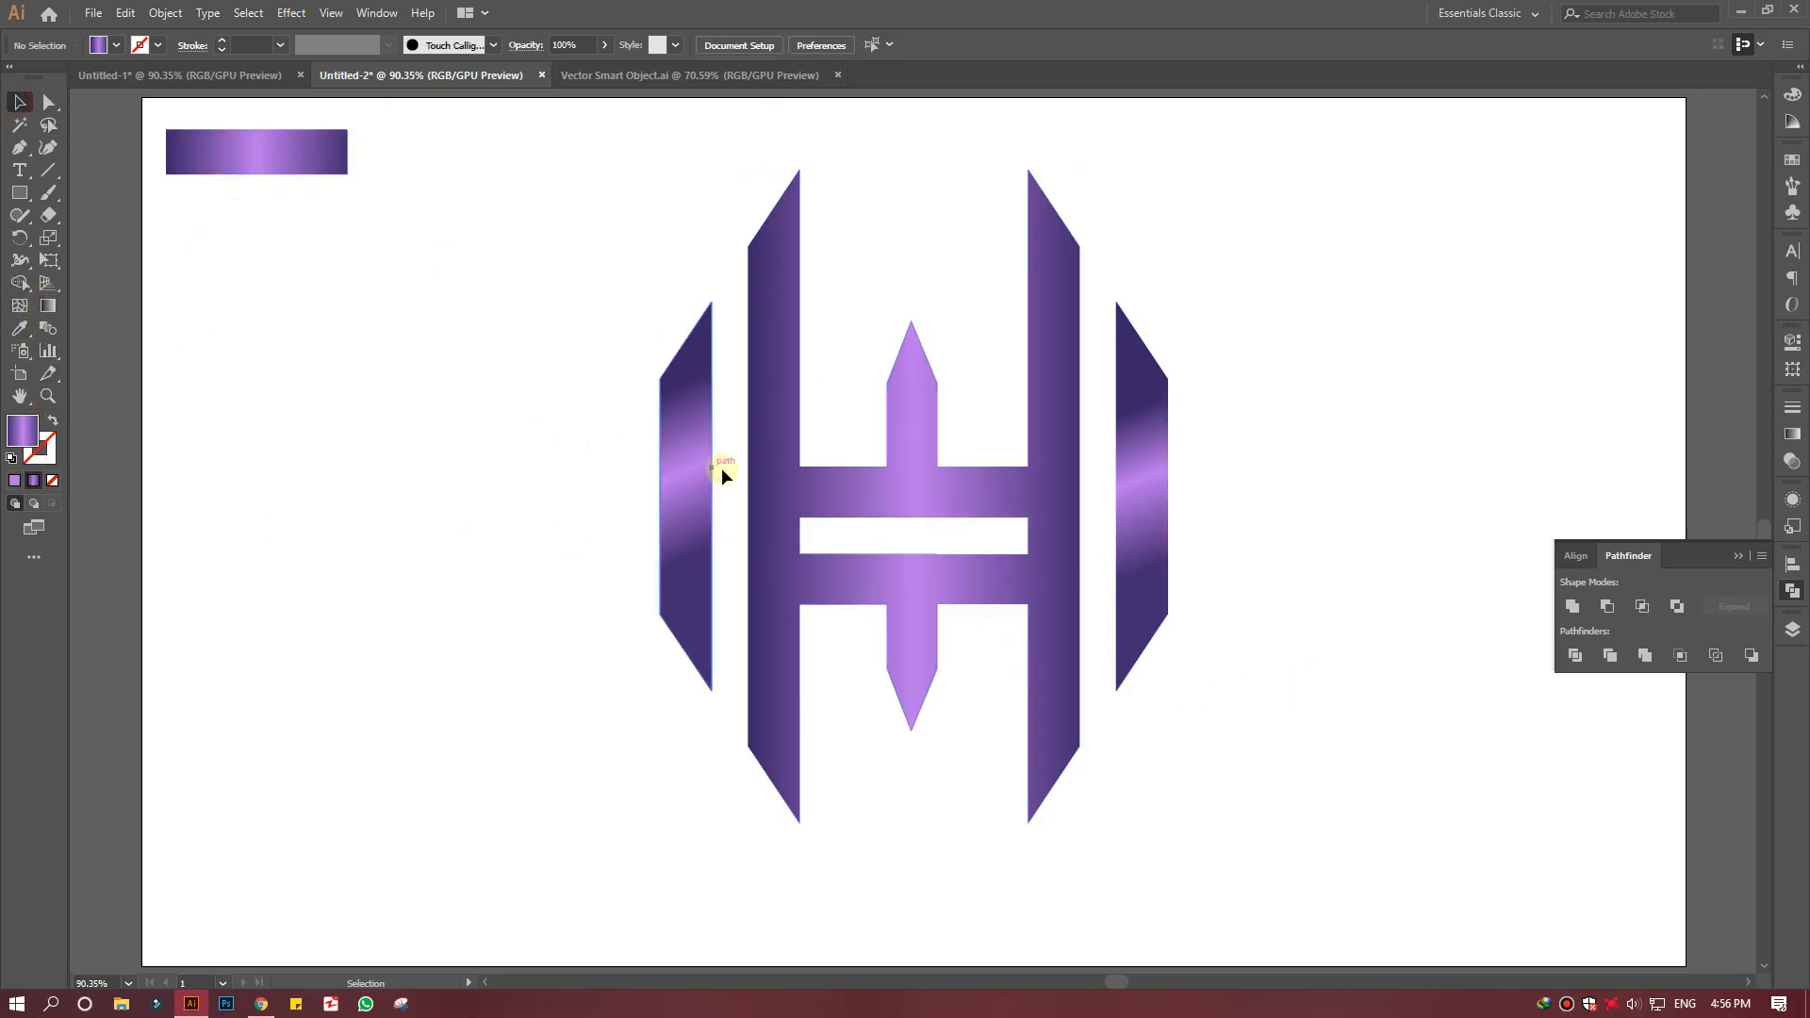
Redirect the central H shape's gradient diagonally from its upper-left corner to its lower-right corner
left_click(754, 476)
left_click(48, 305)
left_click_drag(713, 213, 1075, 806)
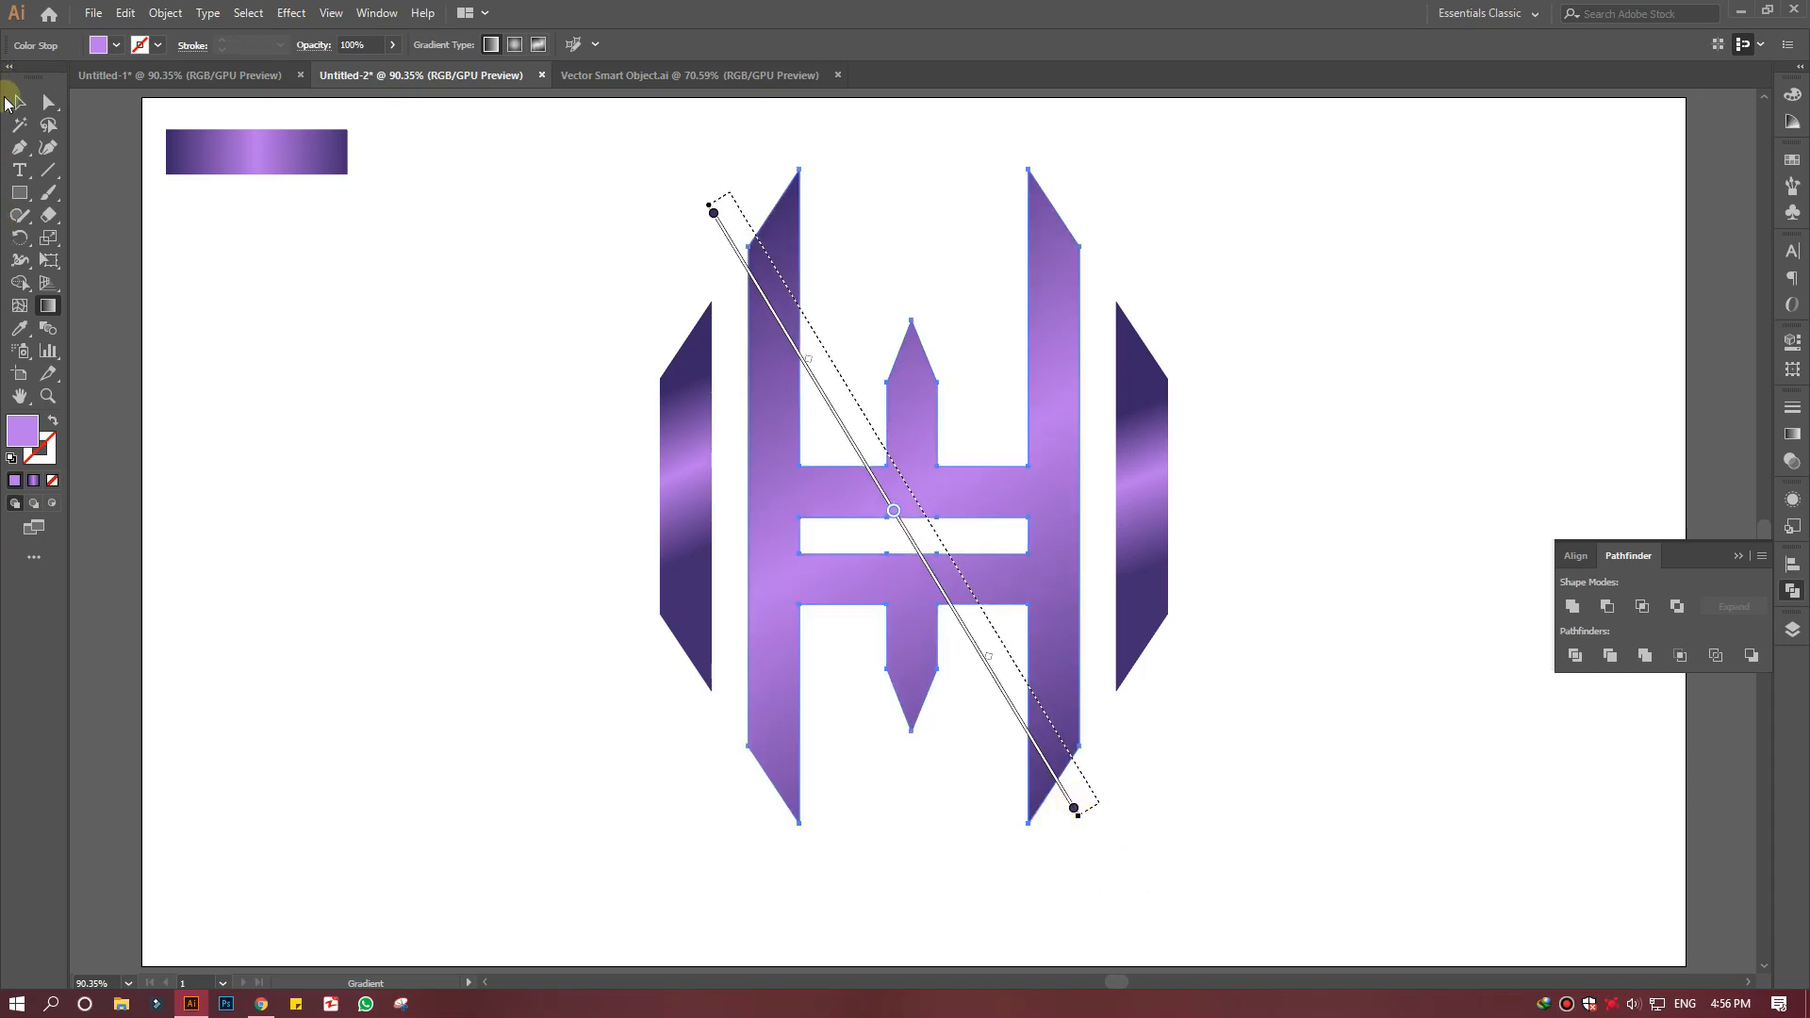
left_click(9, 101)
left_click(222, 255)
Apply a Multiply drop shadow to the whole logo with 73% opacity, 6 px X offset, 7 px Y offset and 4 px blur
left_click_drag(537, 267, 1169, 709)
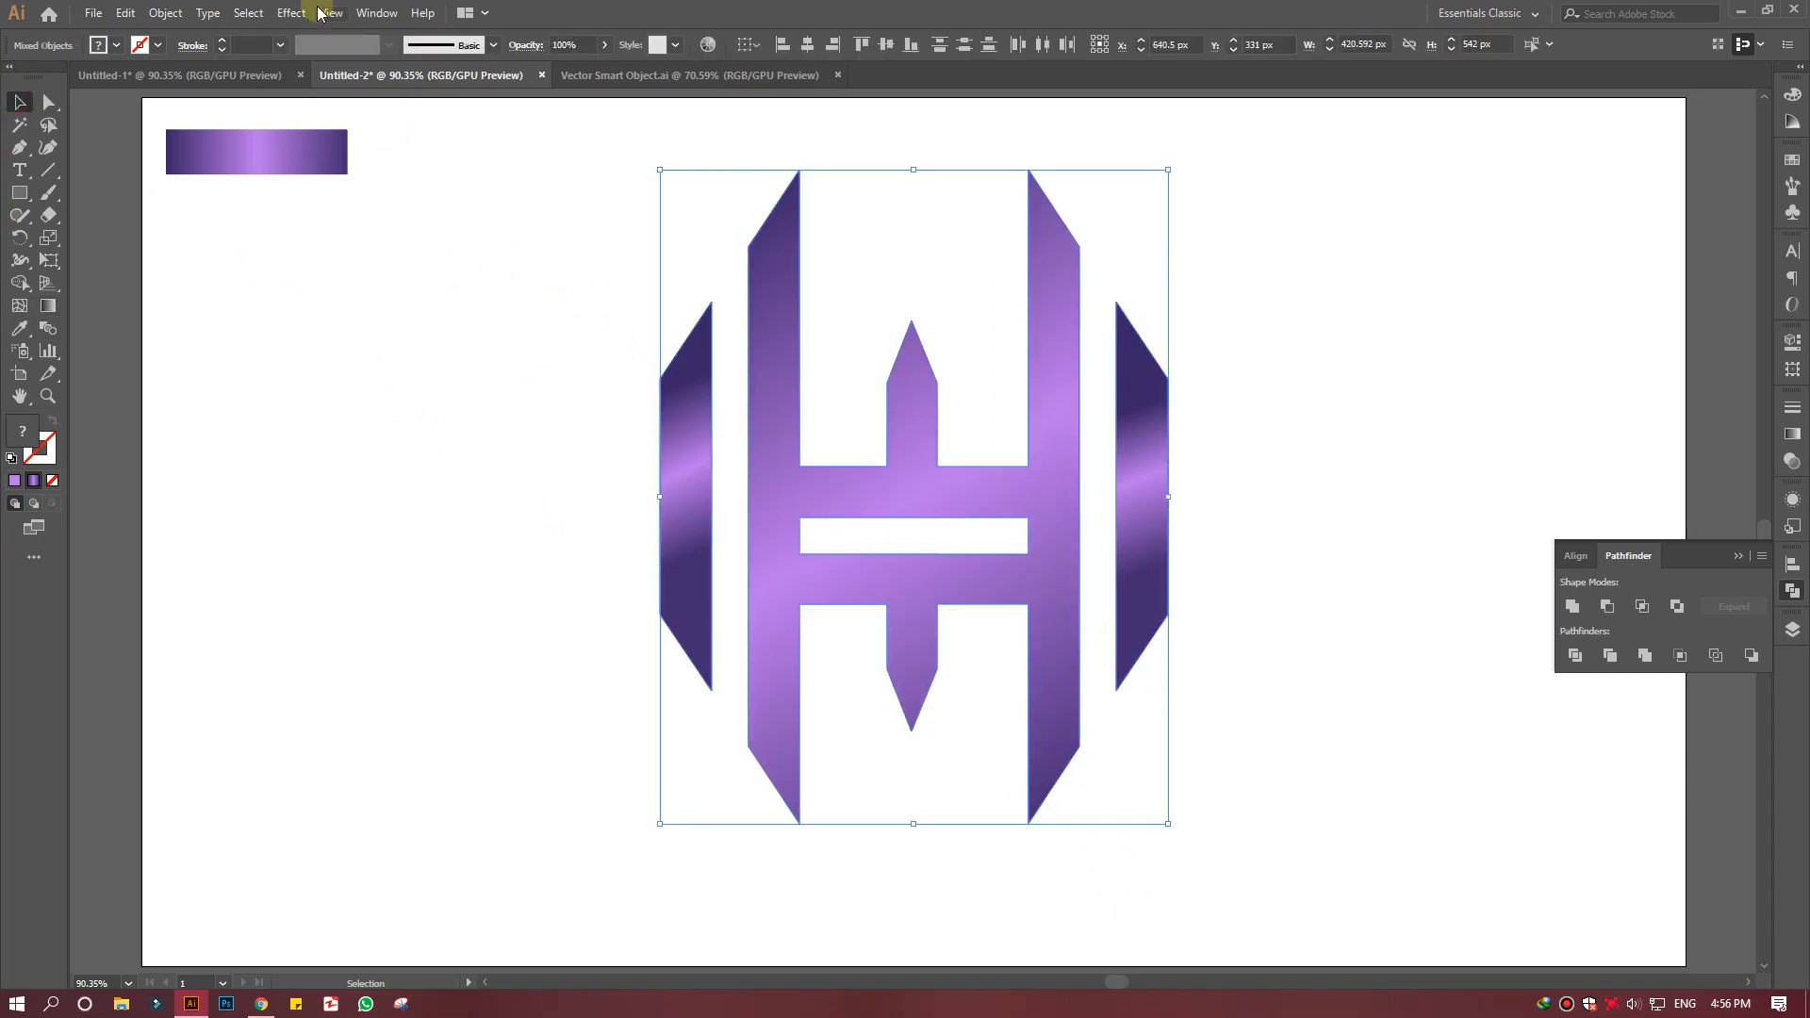
left_click(308, 13)
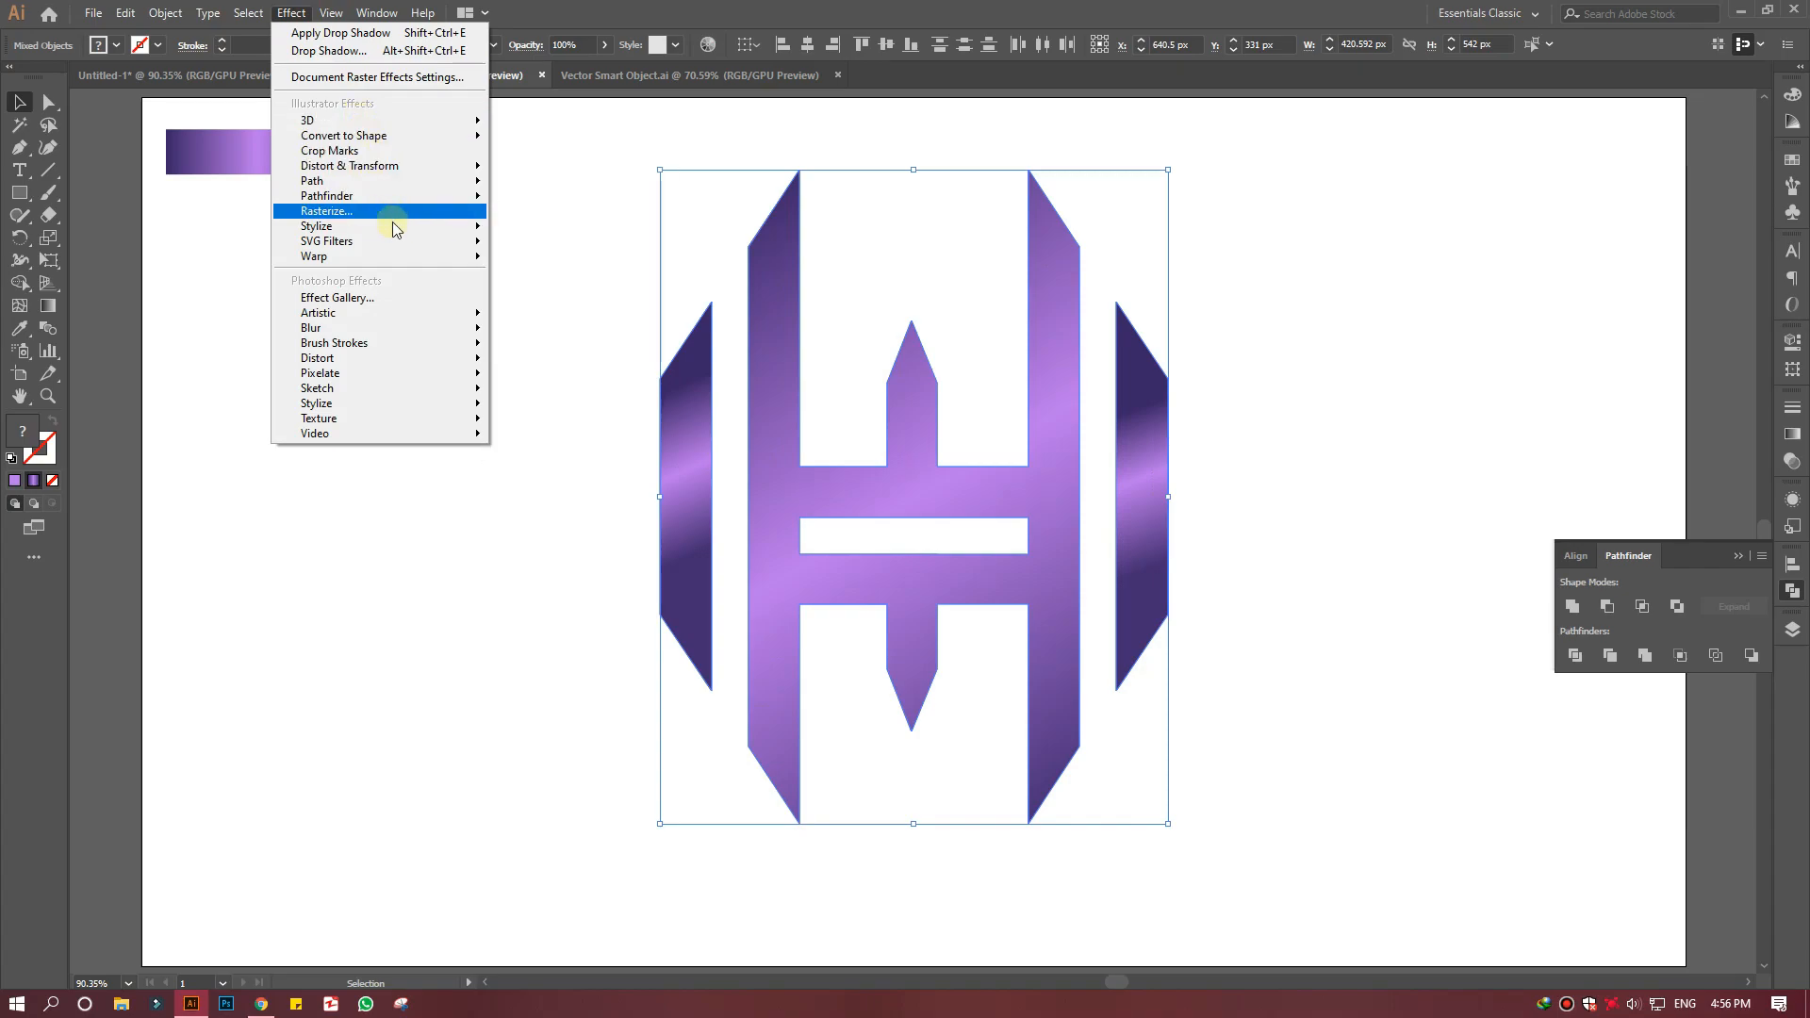
mouse_move(395, 227)
left_click(525, 229)
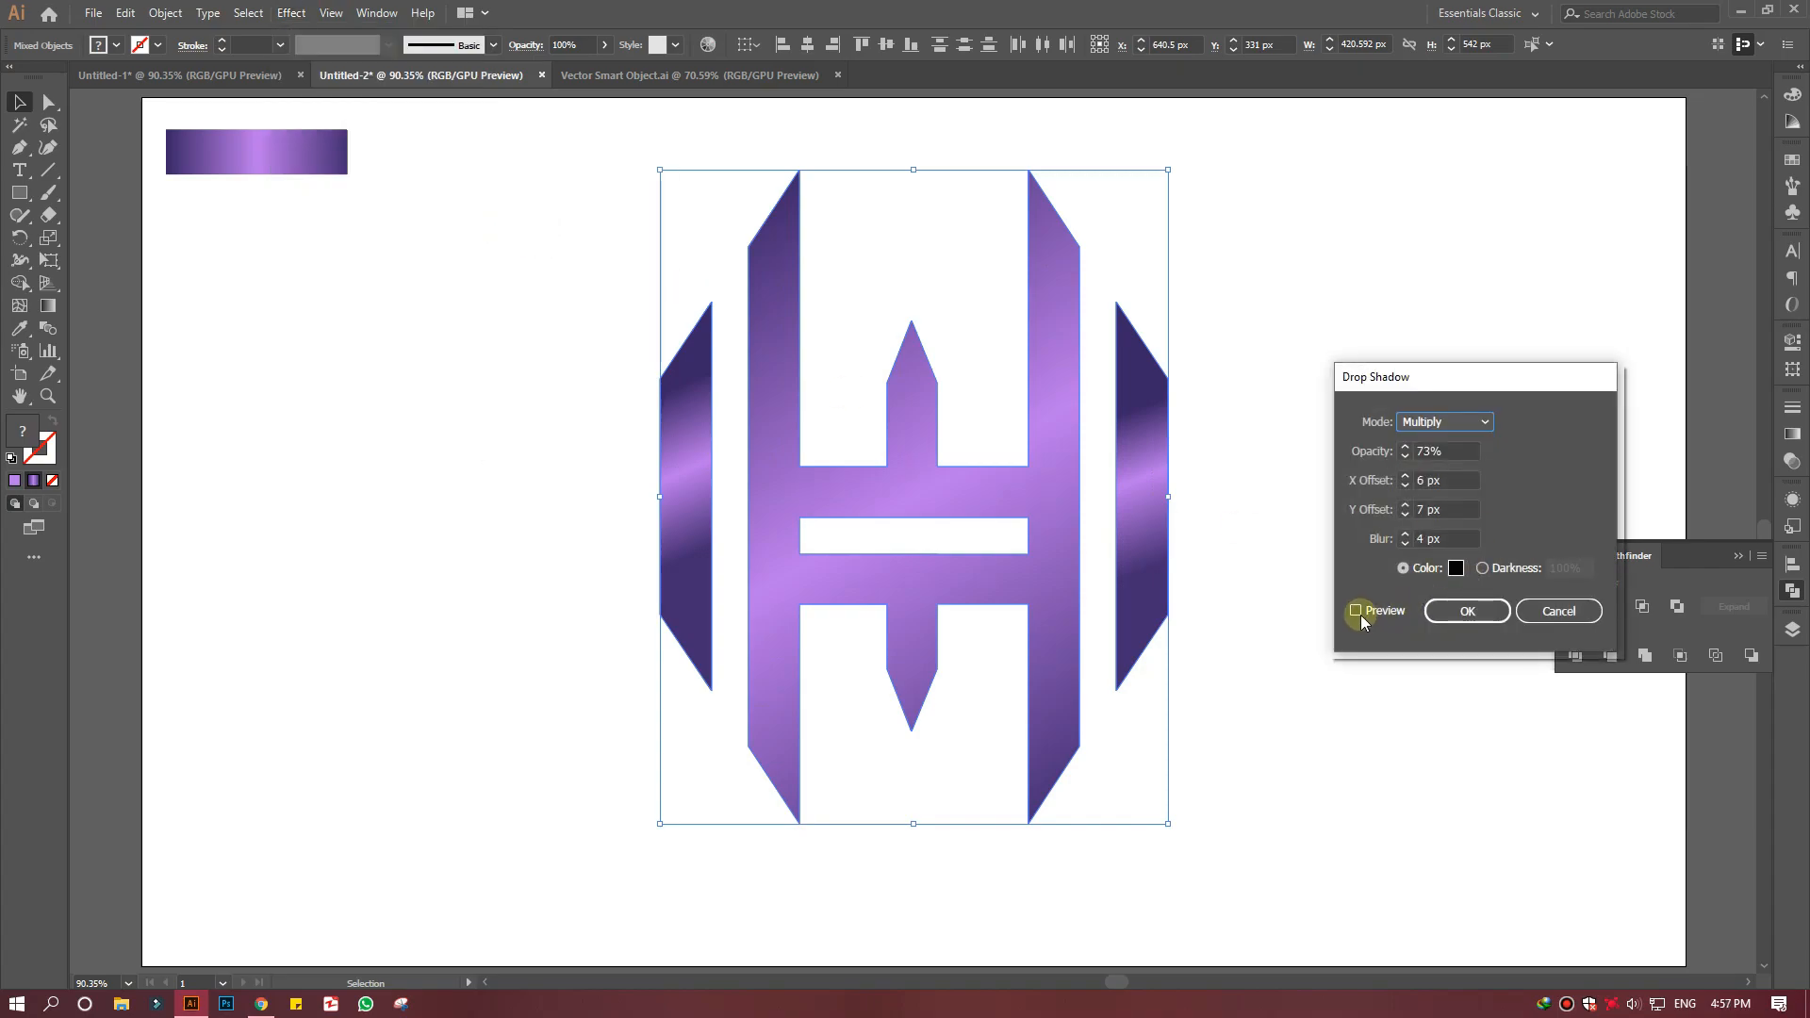
left_click(1358, 611)
left_click(1463, 611)
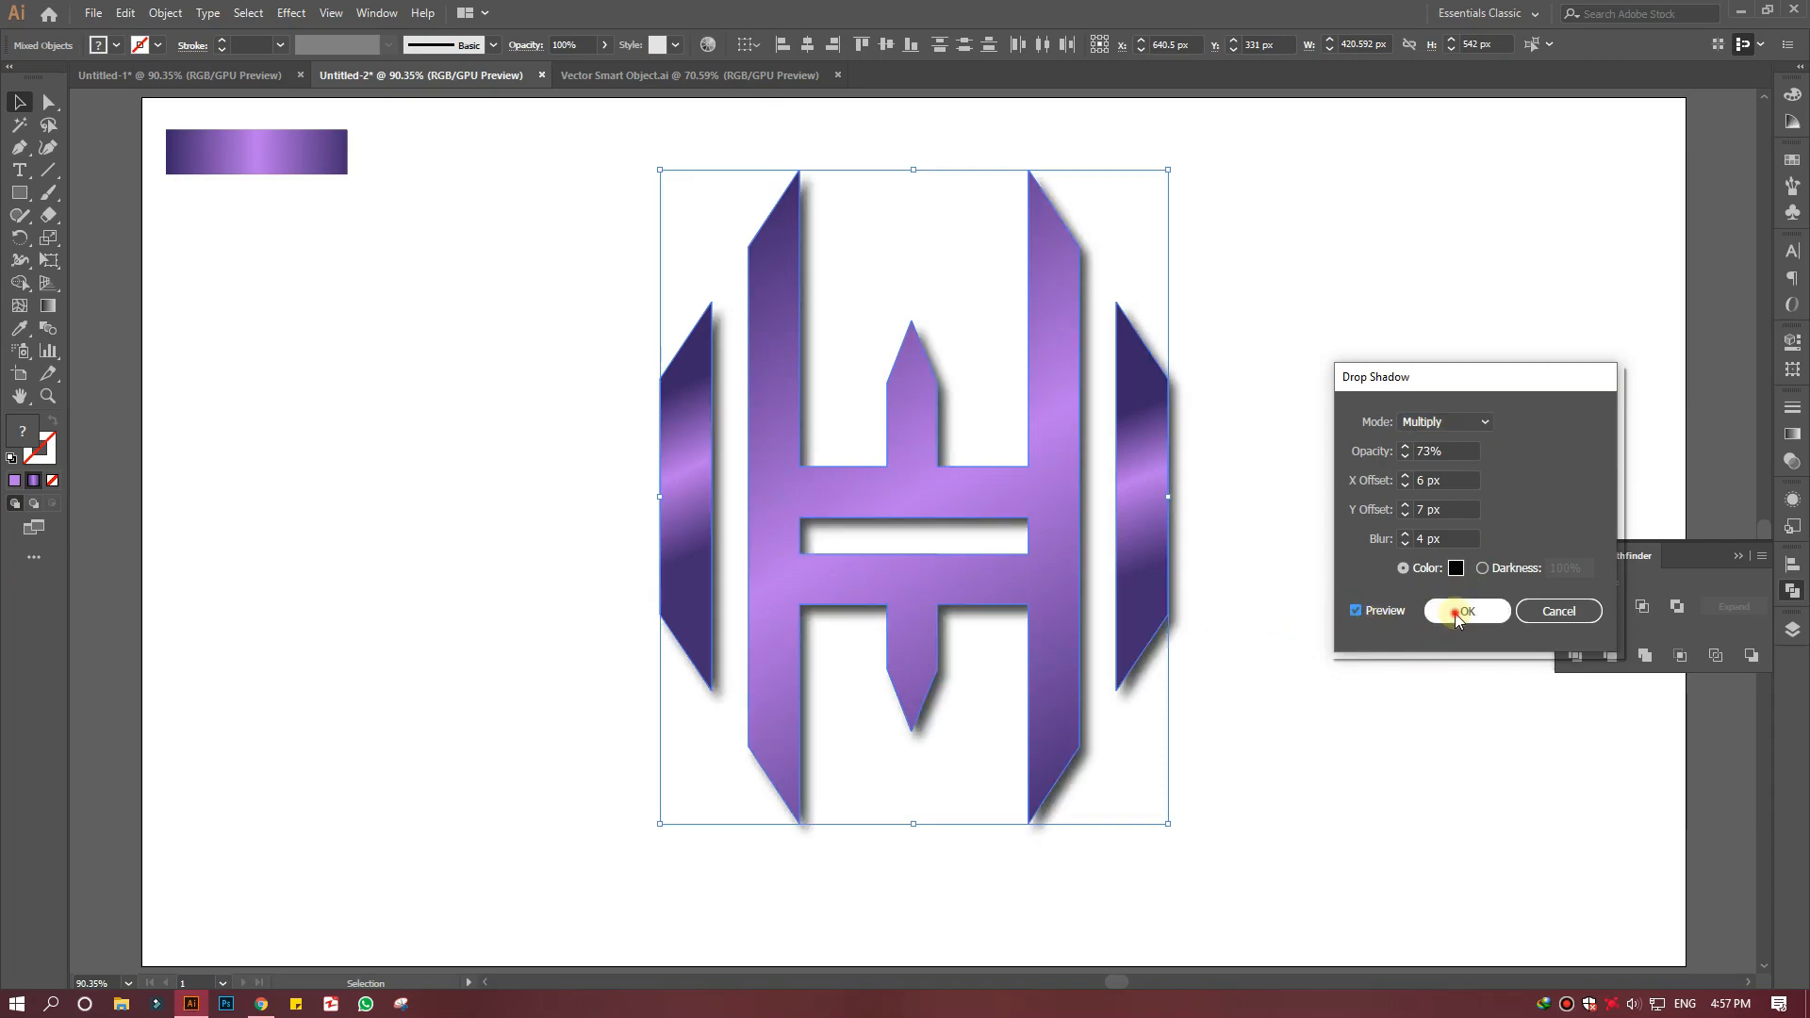
left_click(1739, 557)
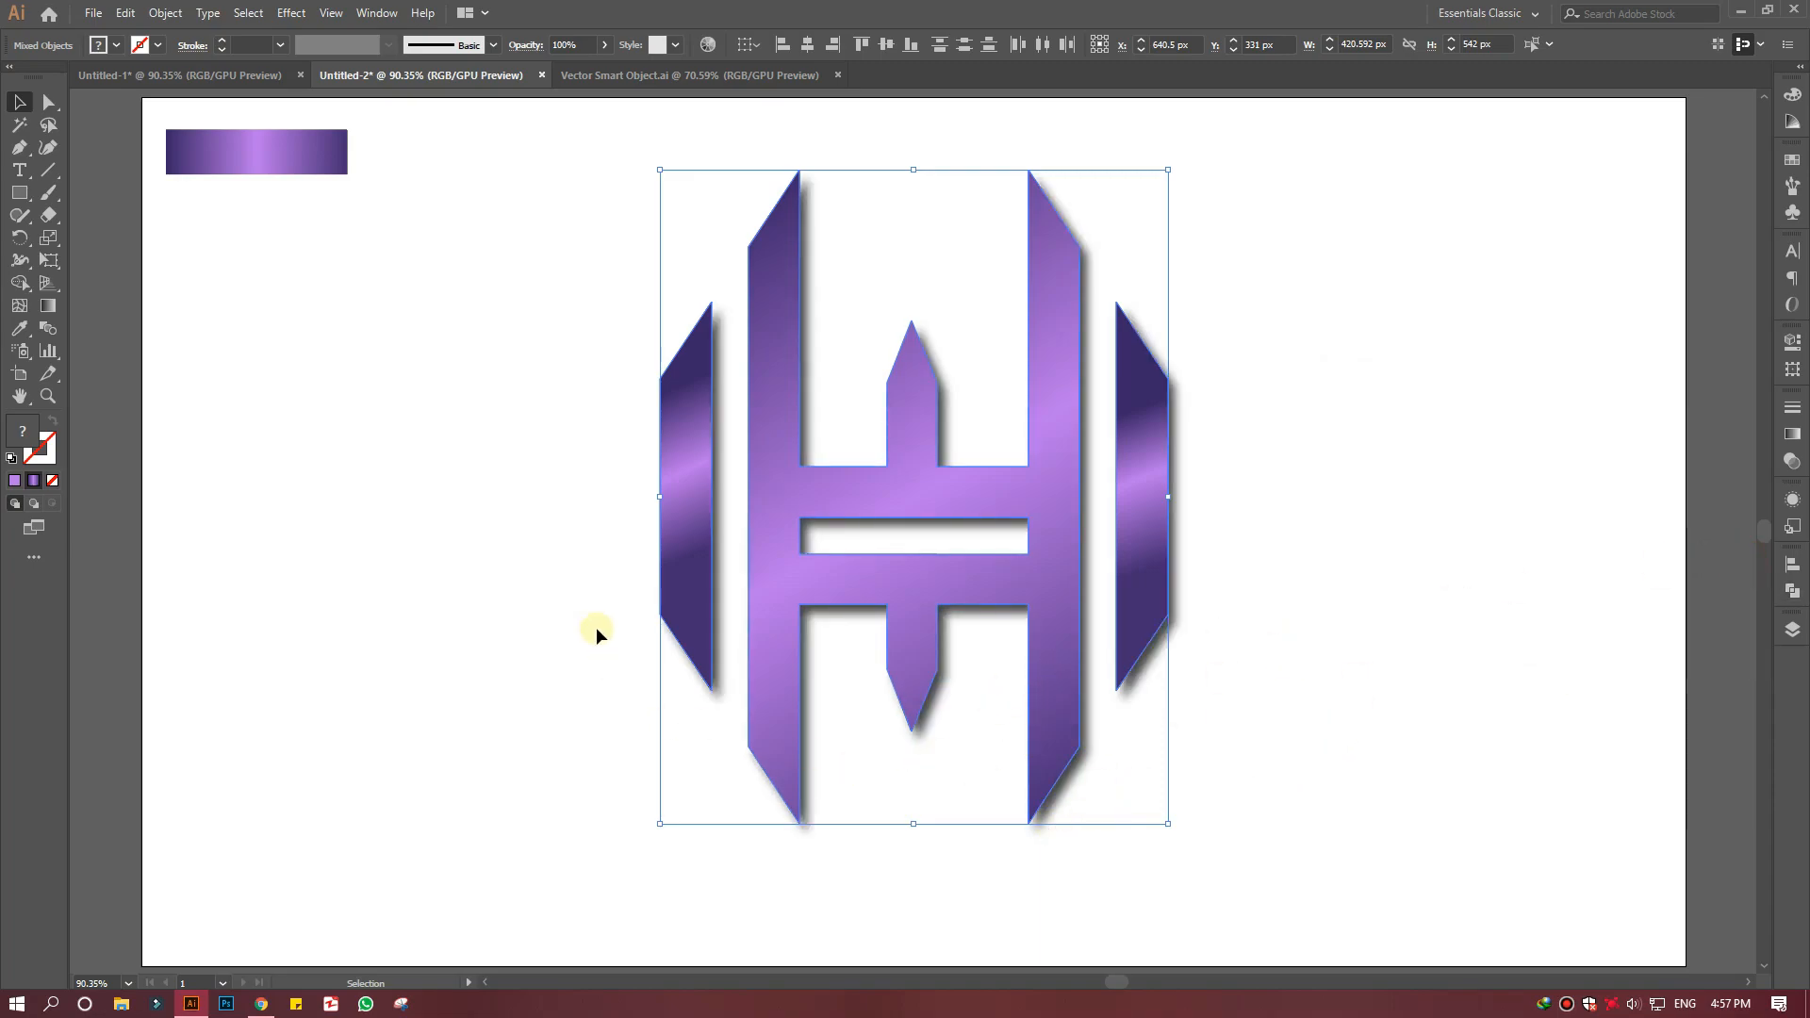
left_click(556, 662)
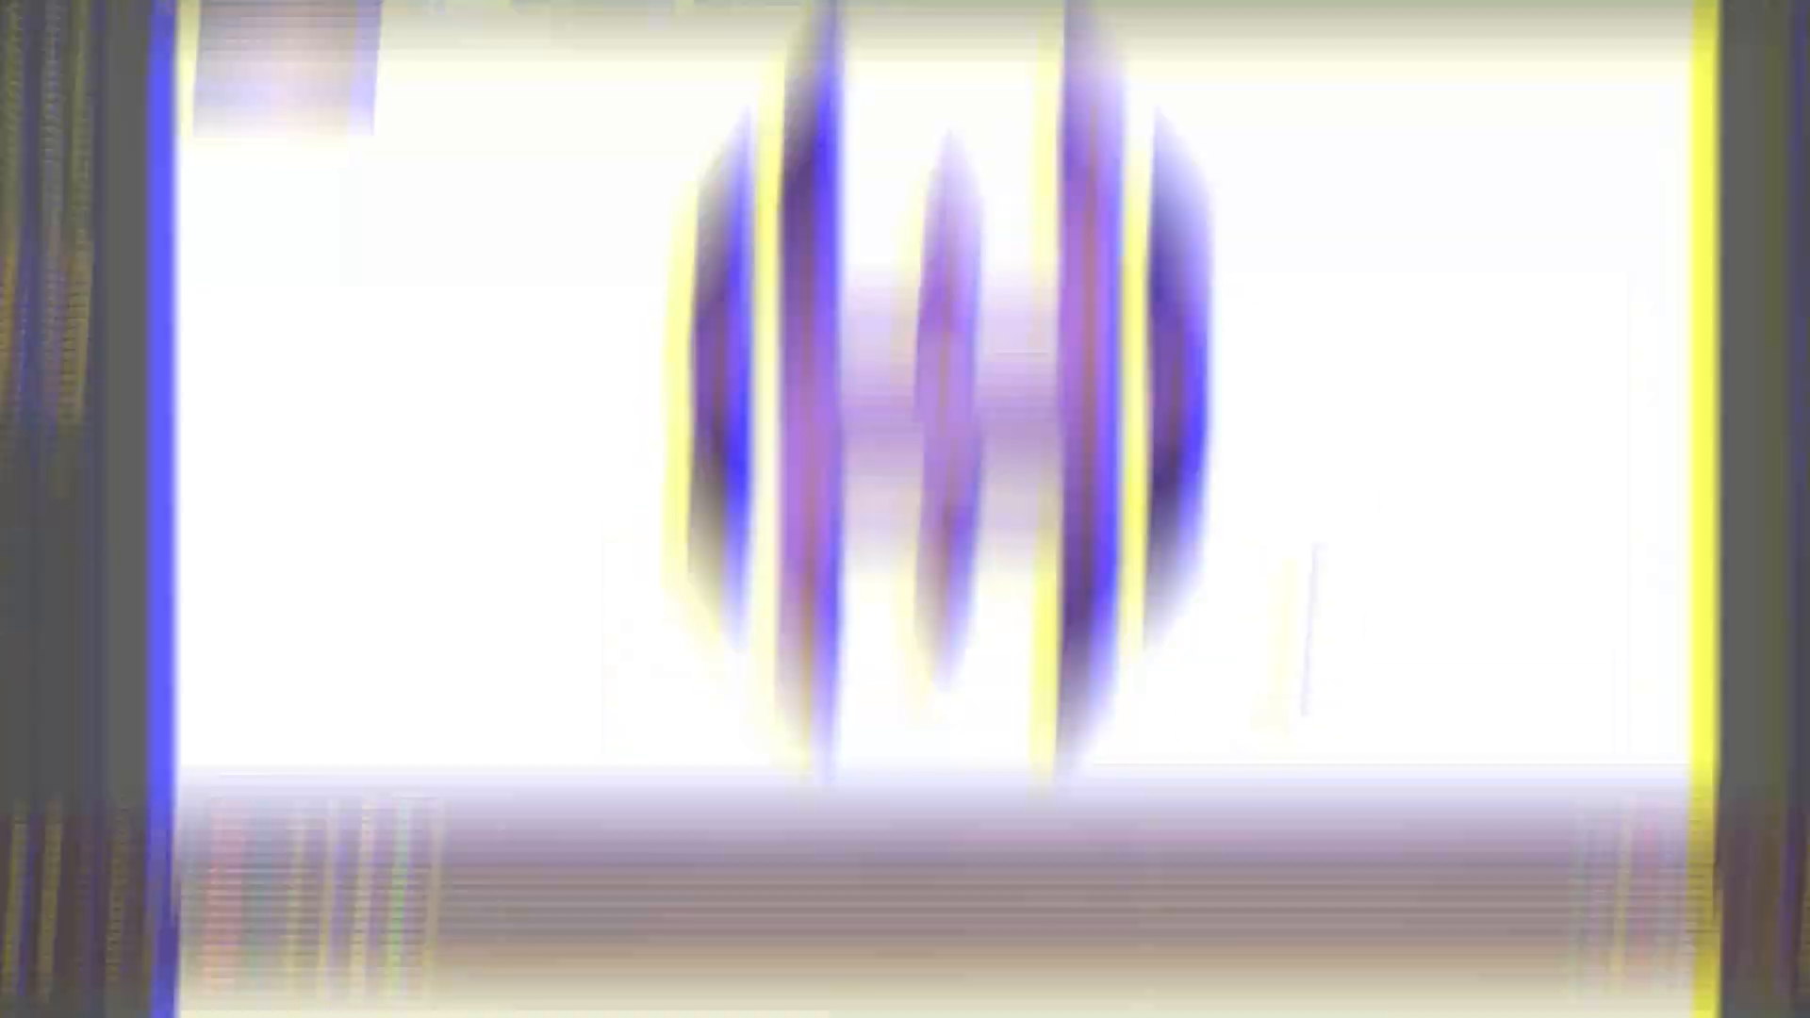